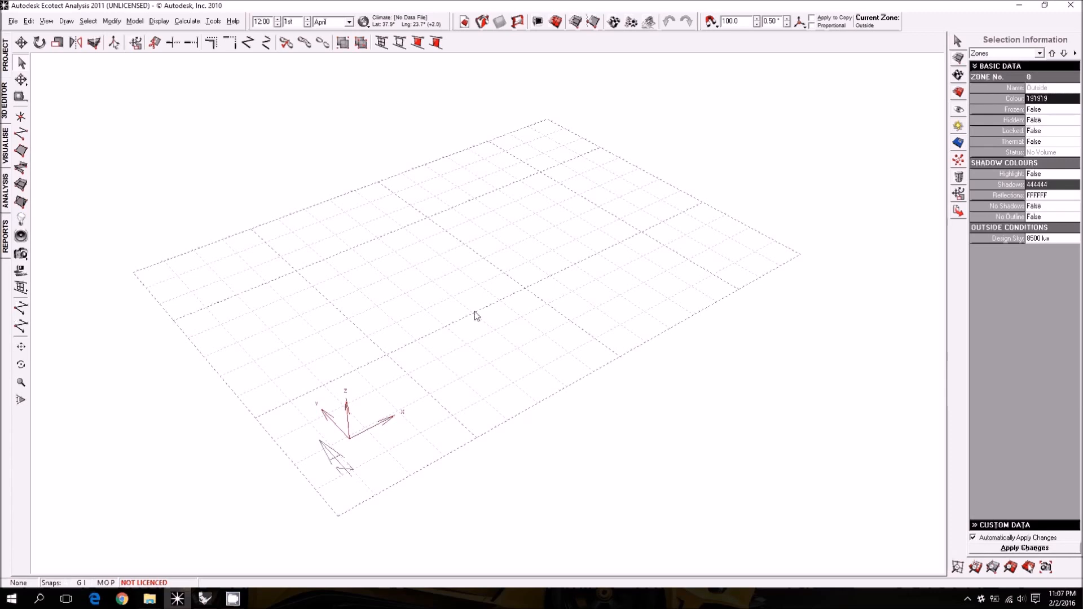
{"action": "right_click_drag", "start_coordinate": [436, 330], "coordinate": [467, 299]}
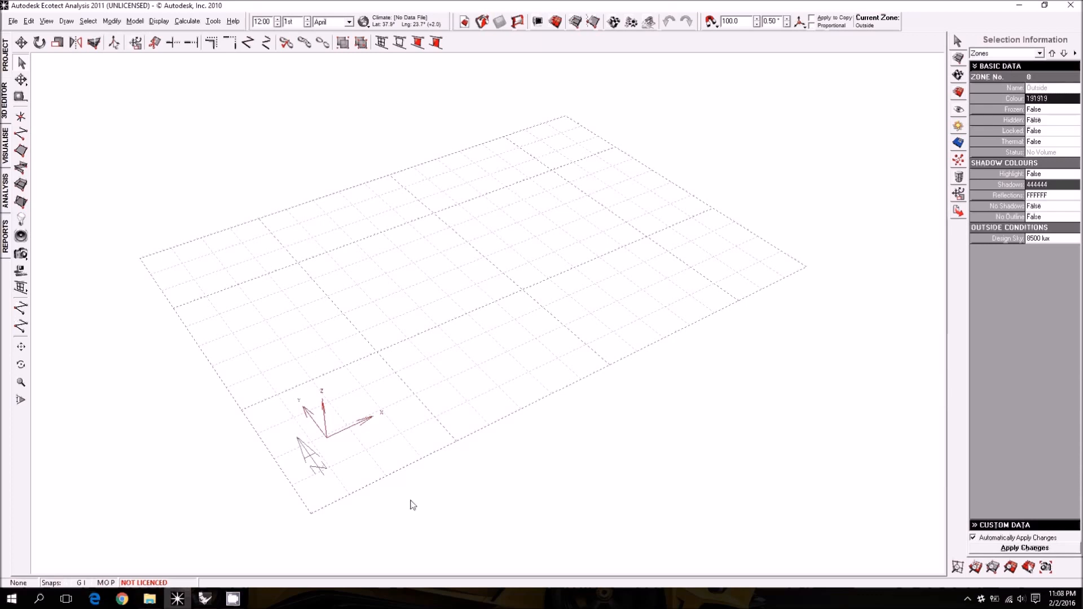
{"action": "right_click_drag", "start_coordinate": [406, 472], "coordinate": [381, 388]}
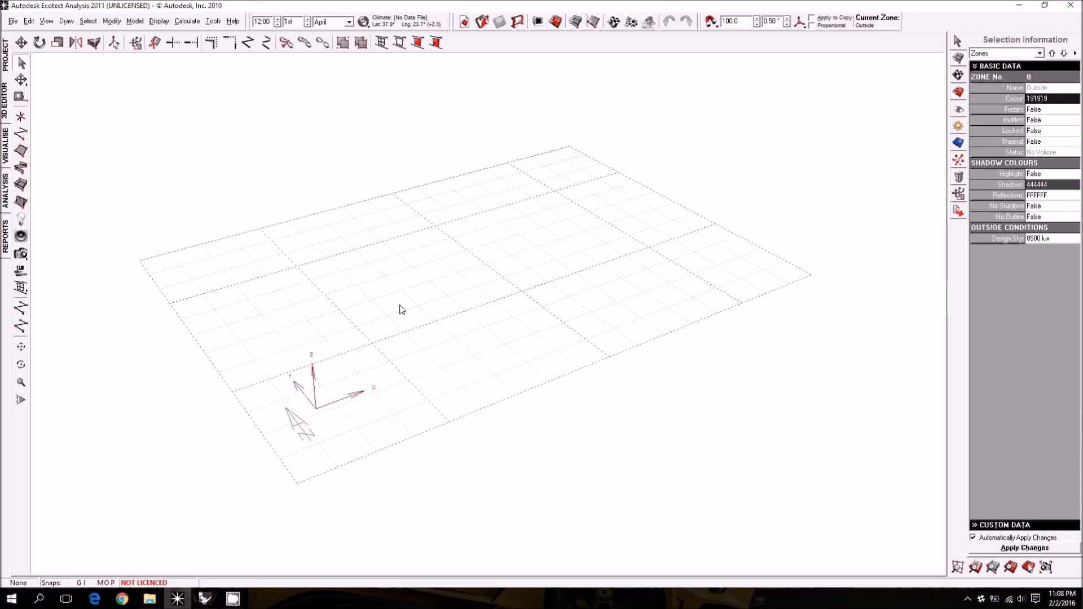
{"action": "right_click_drag", "start_coordinate": [395, 269], "coordinate": [398, 277]}
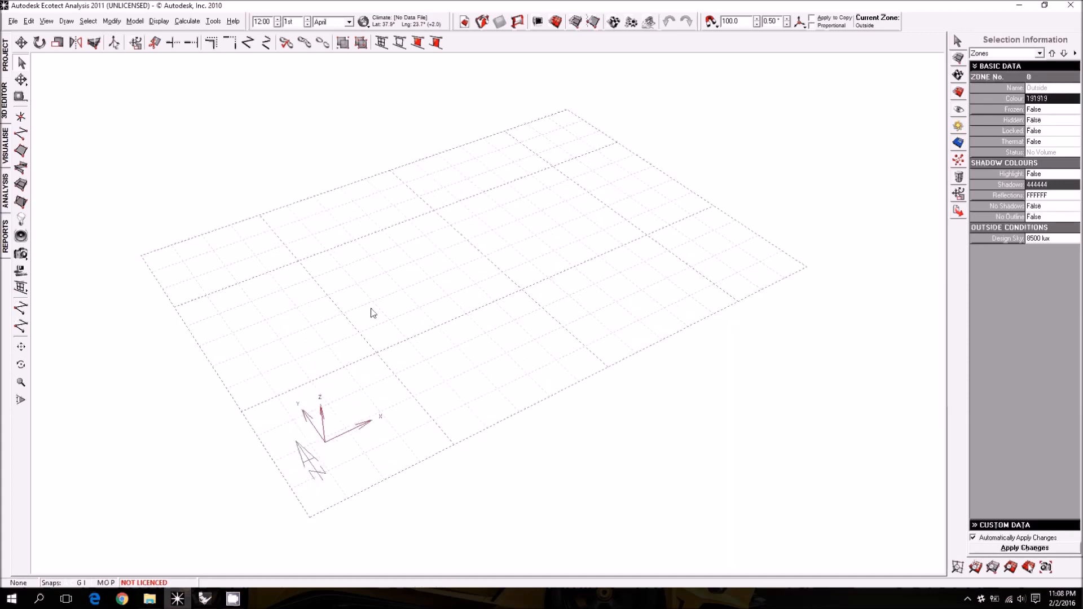
- Switch to Rhinoceros and examine the simple building model in the Front, Right and Perspective viewports
{"action": "left_click", "coordinate": [205, 598]}
{"action": "right_click_drag", "start_coordinate": [363, 492], "coordinate": [357, 443]}
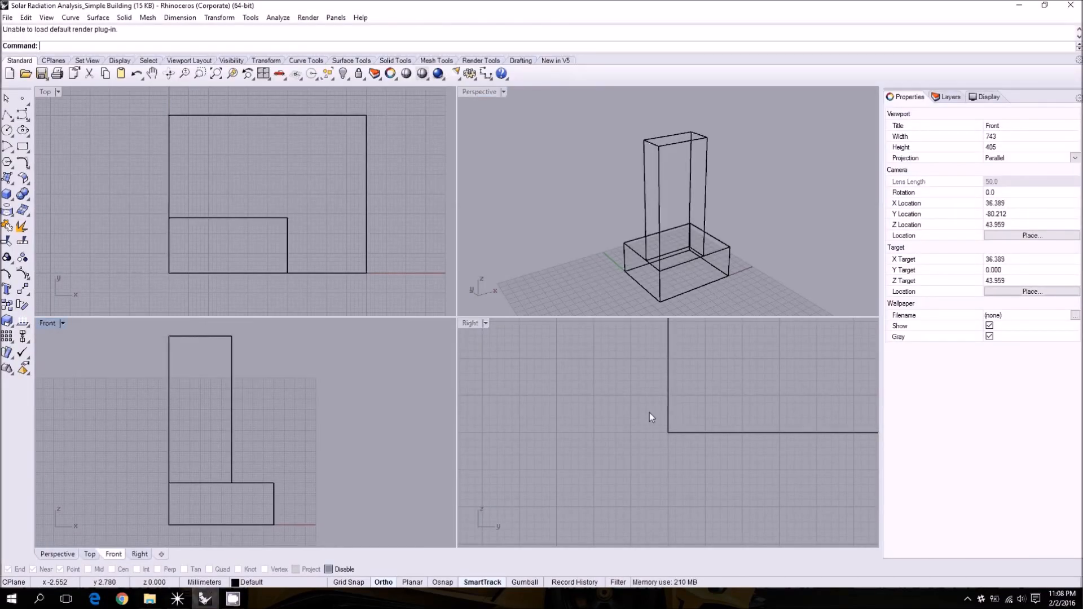
{"action": "mouse_move", "coordinate": [650, 412]}
{"action": "right_mouse_down"}
{"action": "mouse_move", "coordinate": [680, 421]}
{"action": "mouse_move", "coordinate": [647, 418]}
{"action": "right_mouse_up"}
{"action": "scroll", "coordinate": [662, 435], "scroll_direction": "down", "scroll_amount": 1}
{"action": "scroll", "coordinate": [642, 400], "scroll_direction": "down", "scroll_amount": 1}
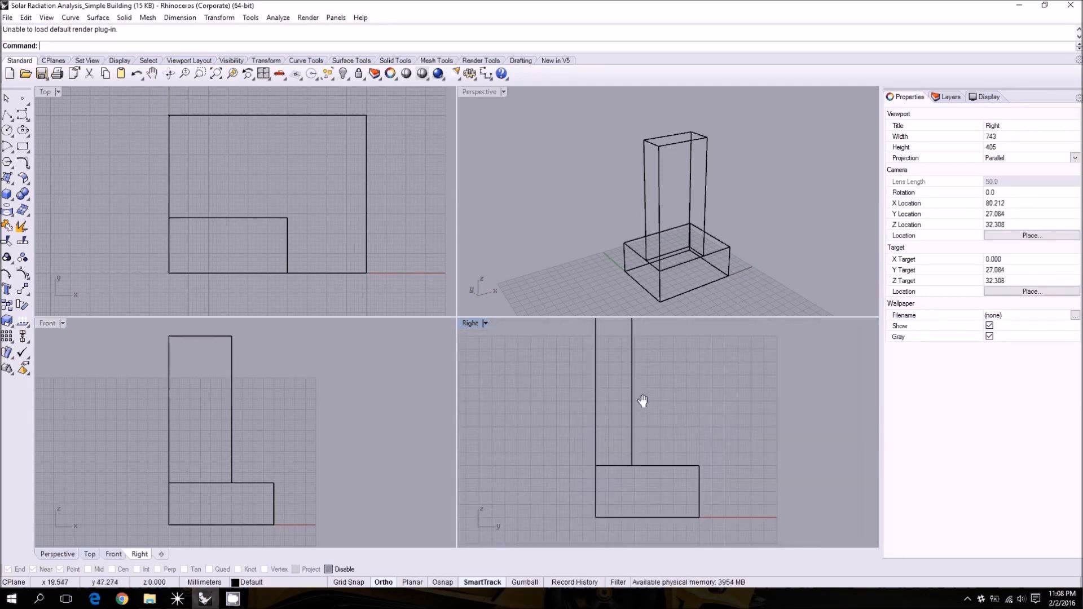
{"action": "scroll", "coordinate": [643, 401], "scroll_direction": "down", "scroll_amount": 1}
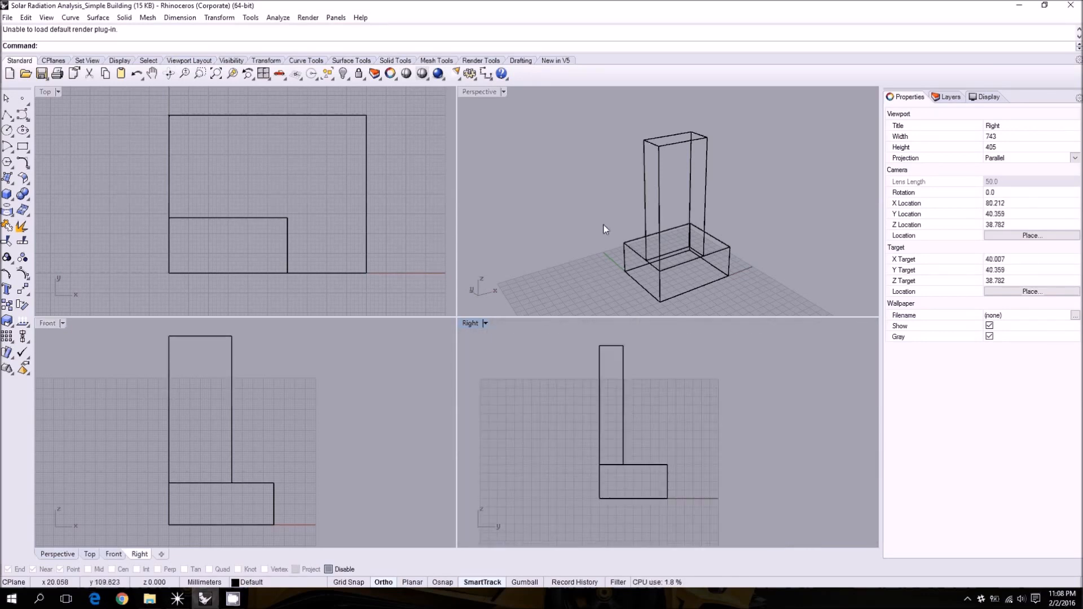
{"action": "right_click_drag", "start_coordinate": [606, 229], "coordinate": [657, 194]}
{"action": "middle_click", "coordinate": [624, 249]}
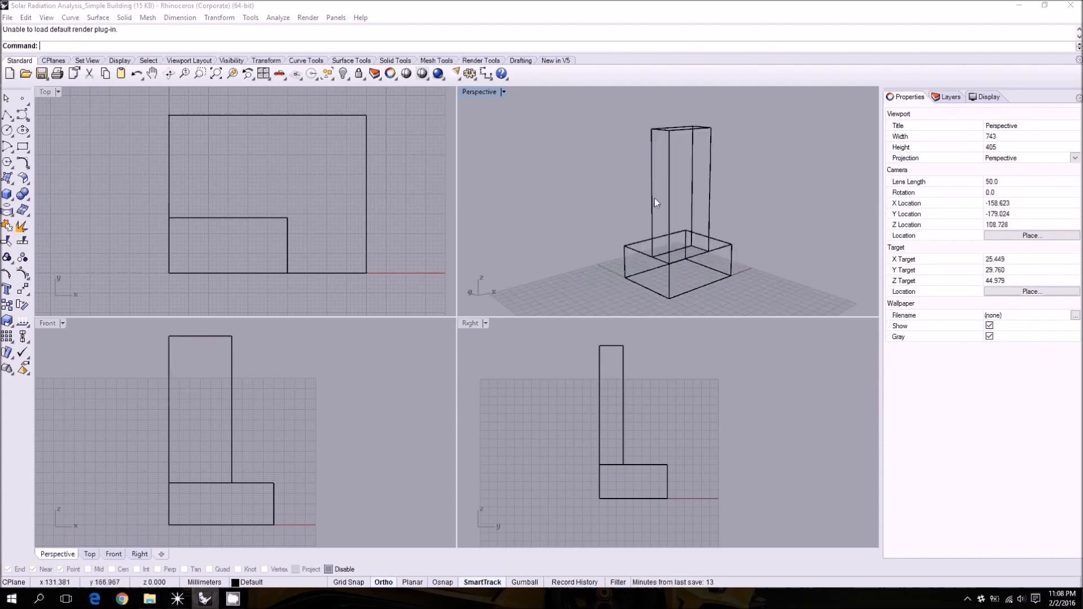
{"action": "right_click_drag", "start_coordinate": [715, 273], "coordinate": [553, 170]}
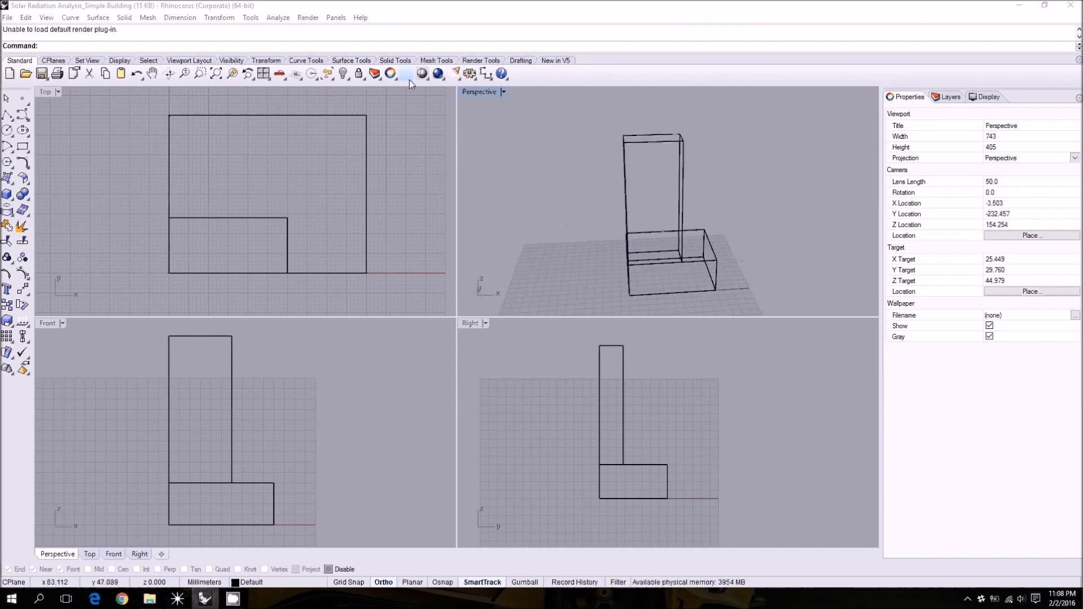
- Display the Perspective viewport as shaded and maximize it to fill the modelling area
{"action": "left_click", "coordinate": [438, 75]}
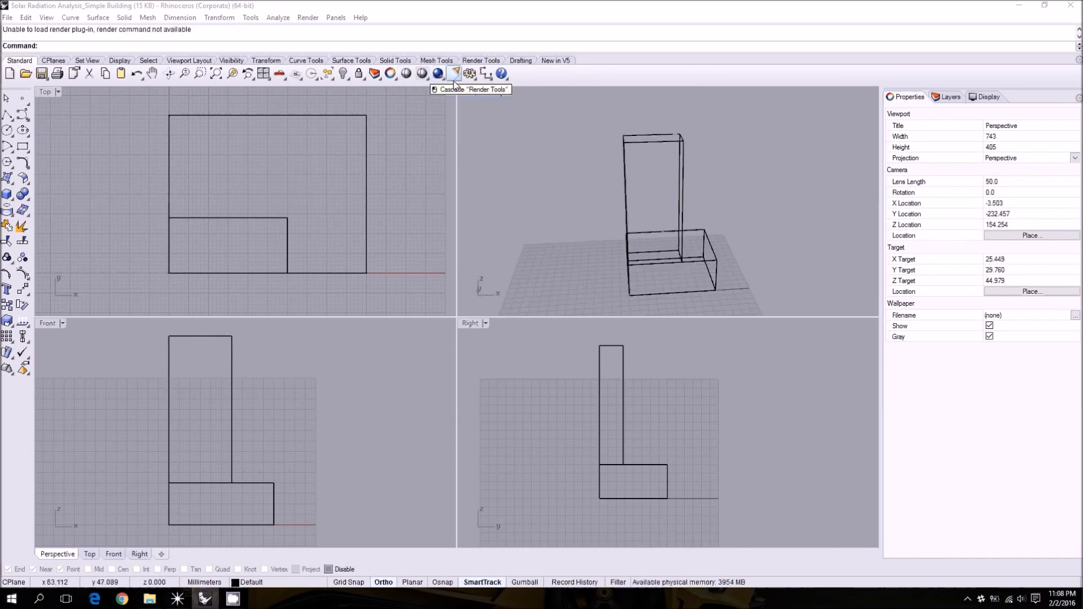
{"action": "left_click", "coordinate": [422, 74]}
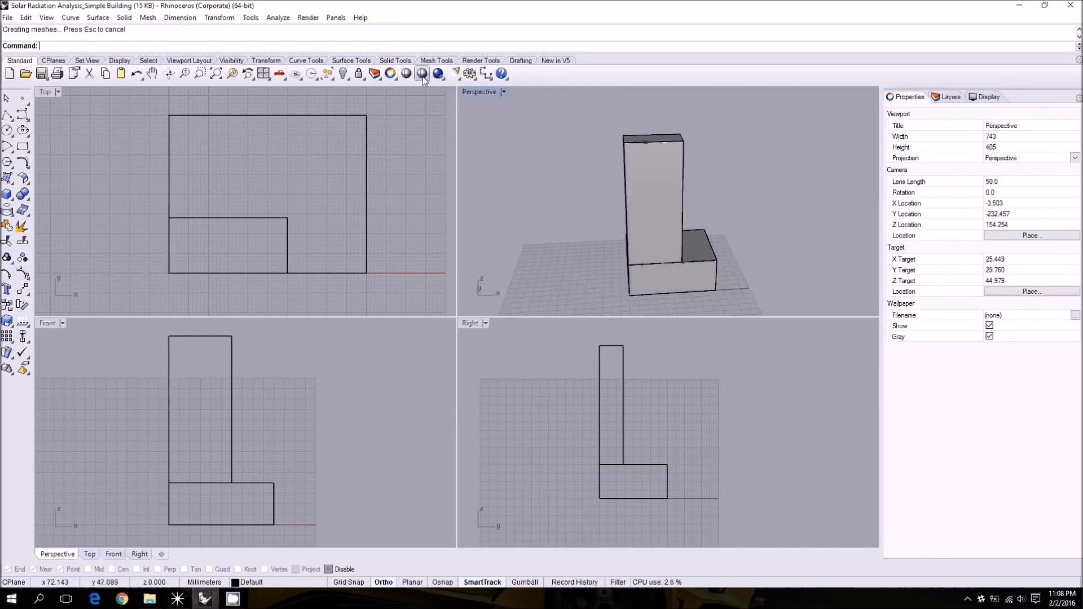
{"action": "right_click_drag", "start_coordinate": [649, 218], "coordinate": [676, 210]}
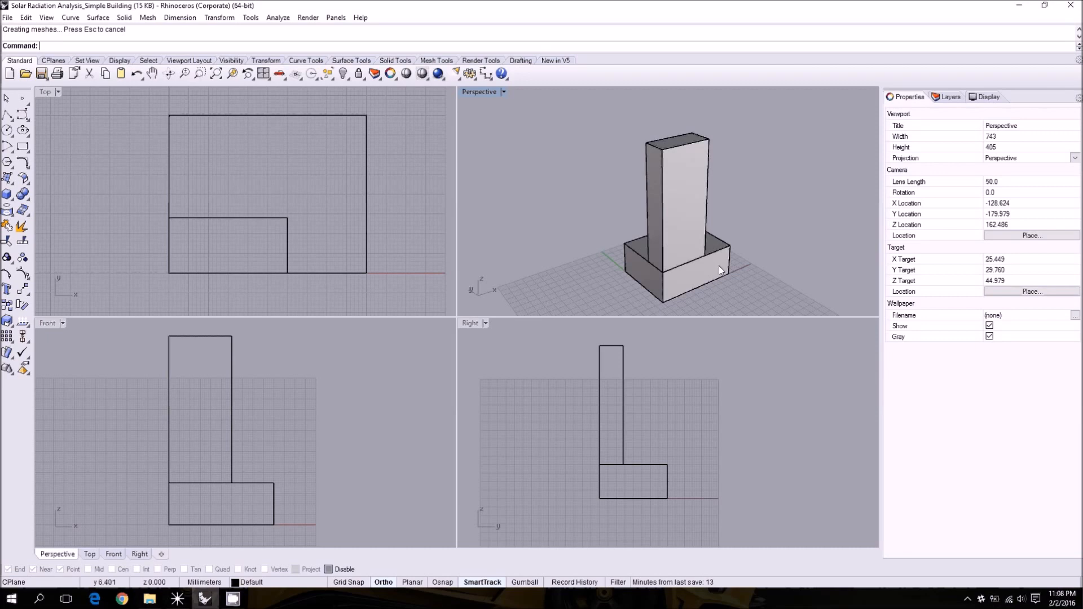
{"action": "right_click_drag", "start_coordinate": [691, 249], "coordinate": [681, 243]}
{"action": "middle_click", "coordinate": [682, 243]}
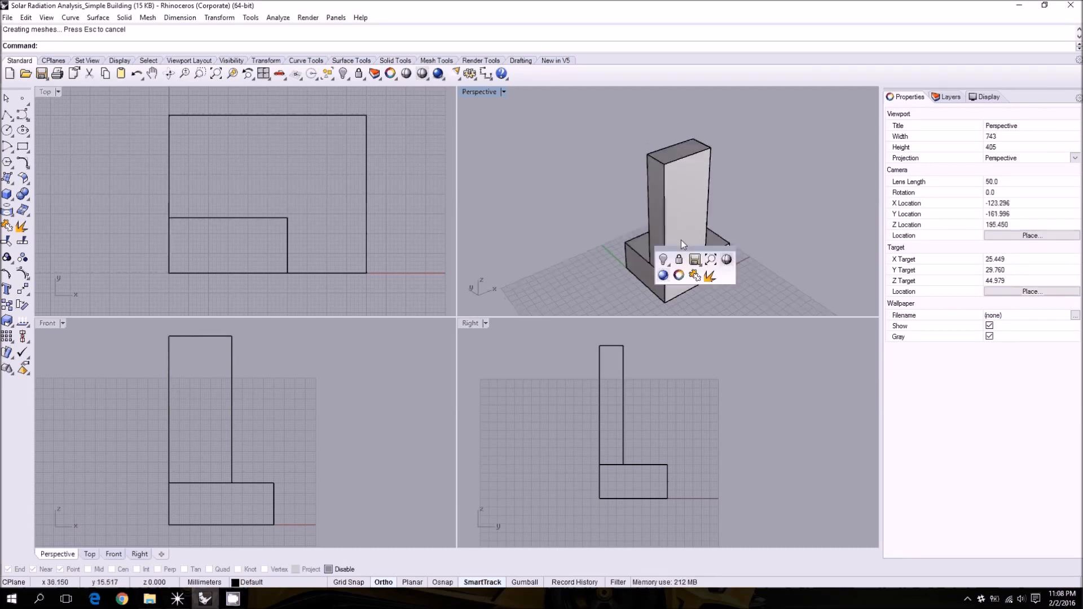
{"action": "double_click", "coordinate": [499, 89]}
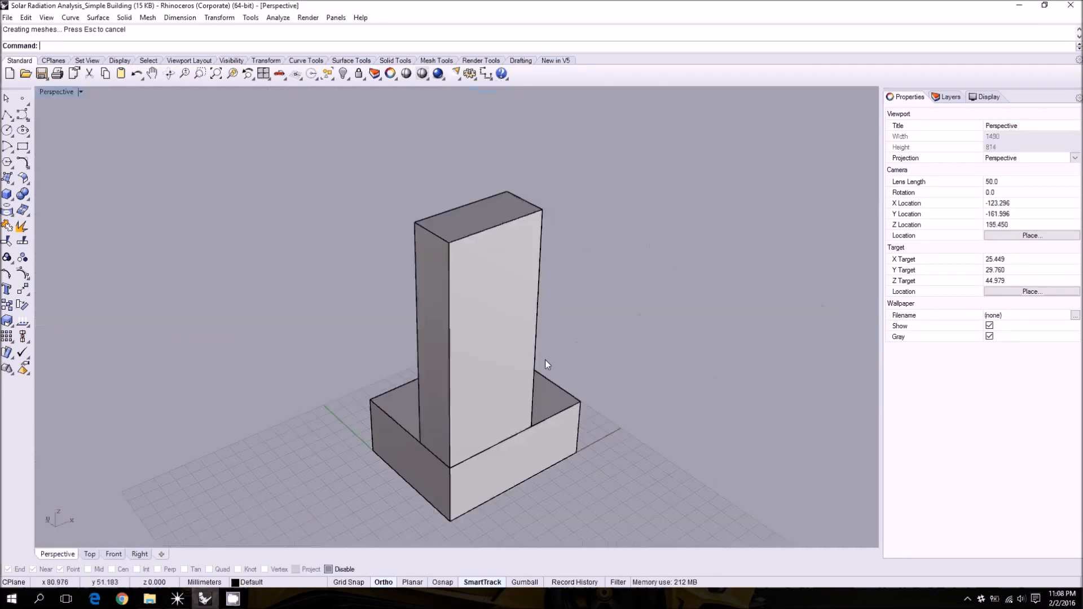
- Examine the shaded building from several sides, checking the tower and the base volume it stands on
{"action": "scroll", "coordinate": [512, 392], "scroll_direction": "down", "scroll_amount": 2}
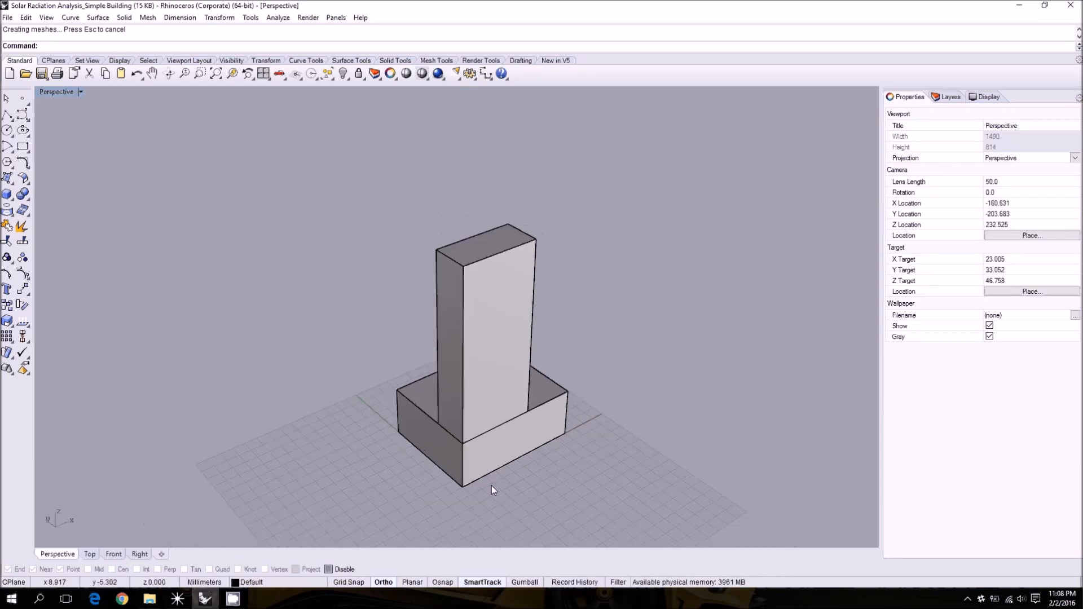
{"action": "scroll", "coordinate": [491, 486], "scroll_direction": "up", "scroll_amount": 2}
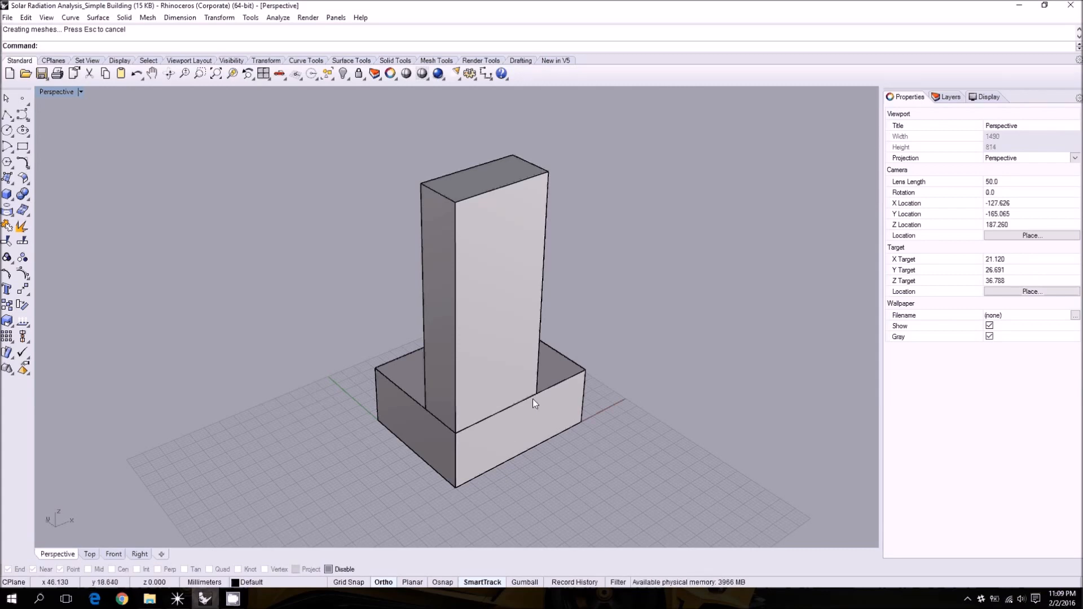
{"action": "right_click_drag", "start_coordinate": [532, 398], "coordinate": [445, 374]}
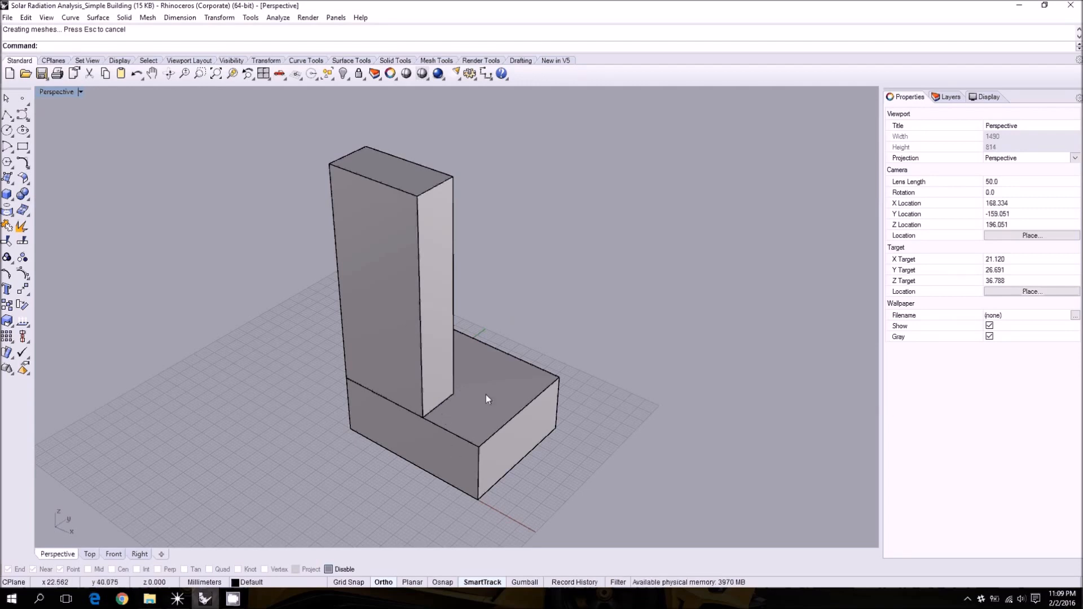
{"action": "right_click_drag", "start_coordinate": [635, 389], "coordinate": [556, 449]}
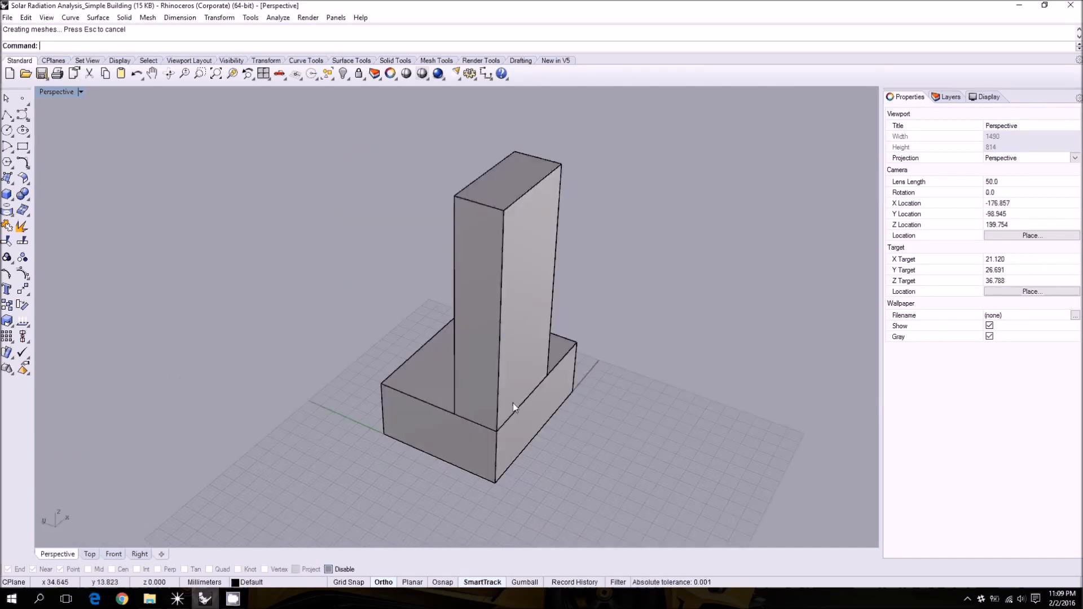
{"action": "right_click_drag", "start_coordinate": [513, 402], "coordinate": [482, 228]}
{"action": "scroll", "coordinate": [479, 237], "scroll_direction": "up", "scroll_amount": 2}
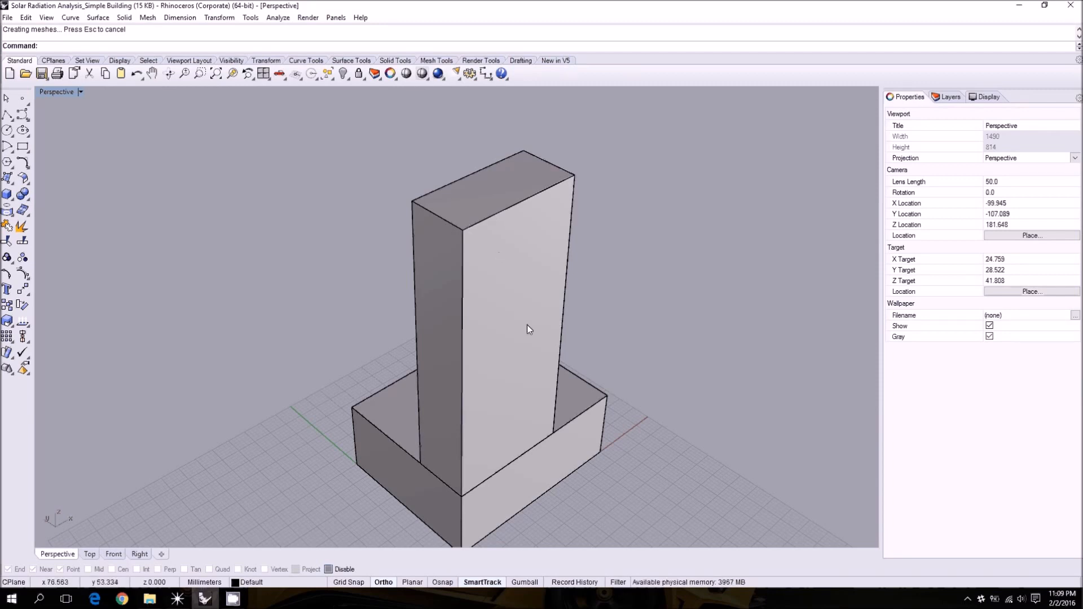
{"action": "scroll", "coordinate": [495, 391], "scroll_direction": "down", "scroll_amount": 2}
{"action": "right_click_drag", "start_coordinate": [495, 391], "coordinate": [531, 367]}
{"action": "scroll", "coordinate": [494, 377], "scroll_direction": "up", "scroll_amount": 2}
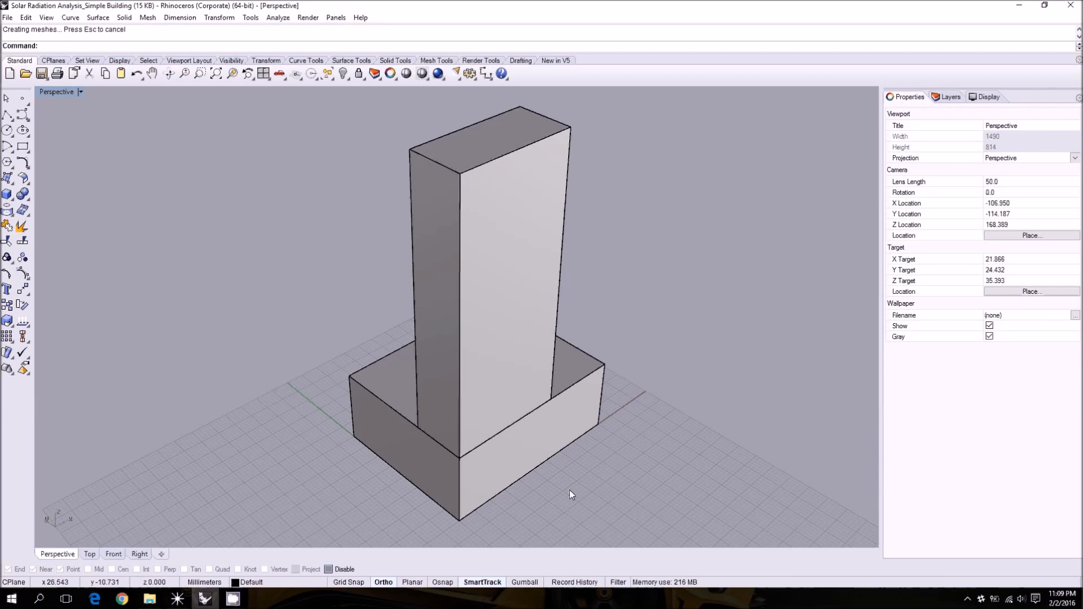
{"action": "left_click", "coordinate": [547, 451]}
{"action": "left_click", "coordinate": [550, 316]}
{"action": "left_click", "coordinate": [614, 335]}
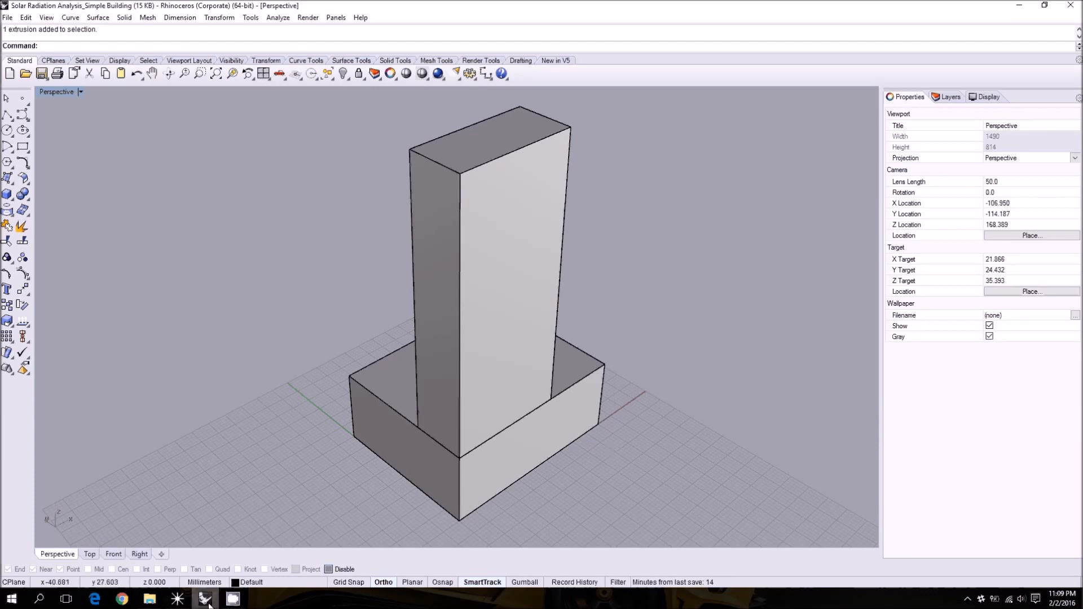
{"action": "left_click", "coordinate": [178, 598]}
{"action": "mouse_move", "coordinate": [295, 384]}
{"action": "right_mouse_down"}
{"action": "mouse_move", "coordinate": [300, 370]}
{"action": "mouse_move", "coordinate": [303, 382]}
{"action": "right_mouse_up"}
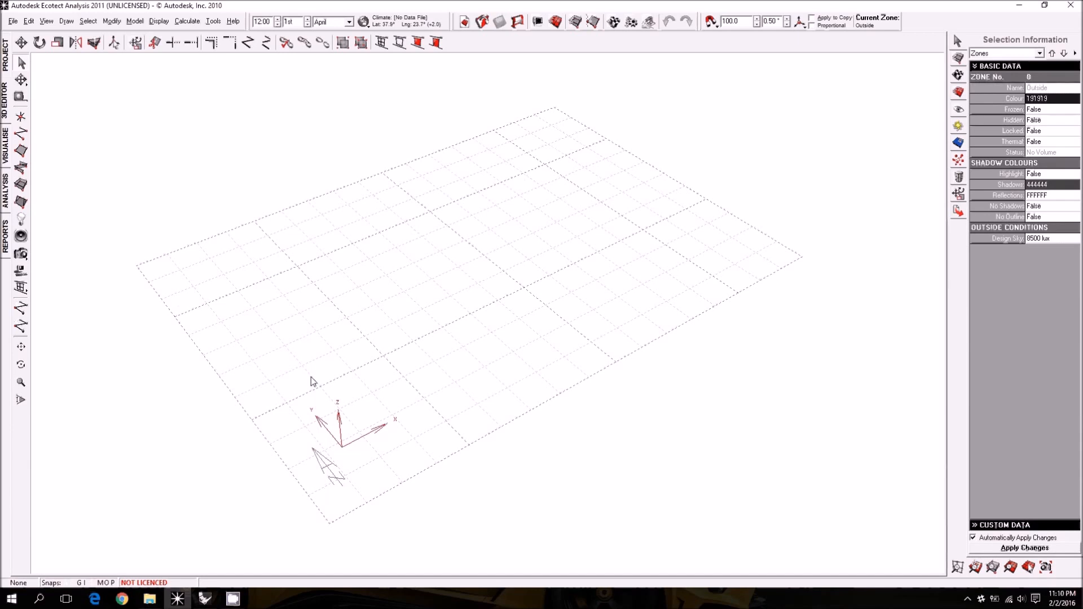
{"action": "left_click", "coordinate": [12, 22]}
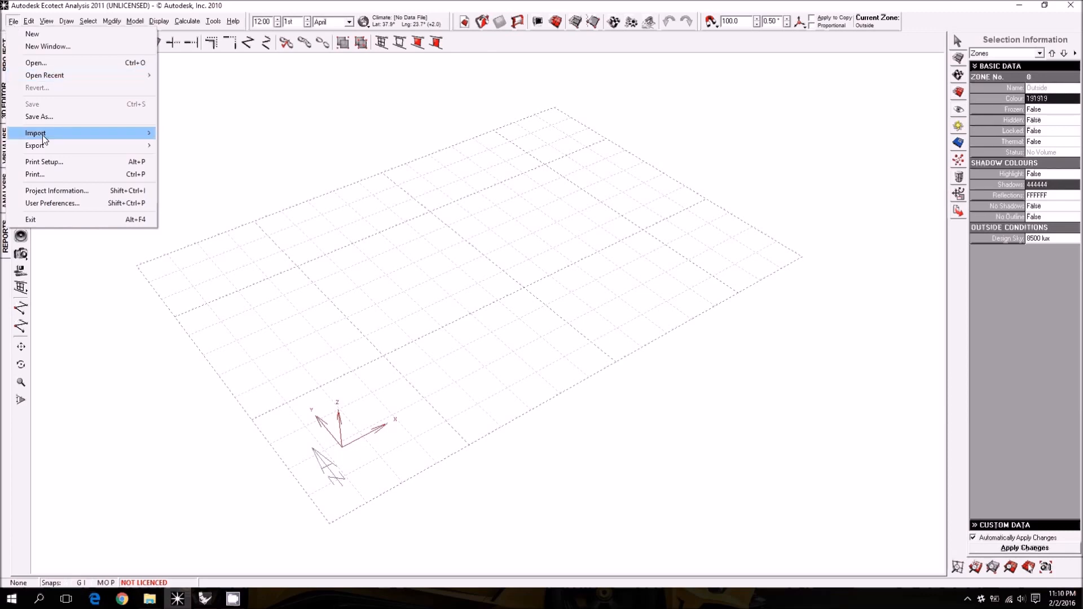
{"action": "mouse_move", "coordinate": [46, 139]}
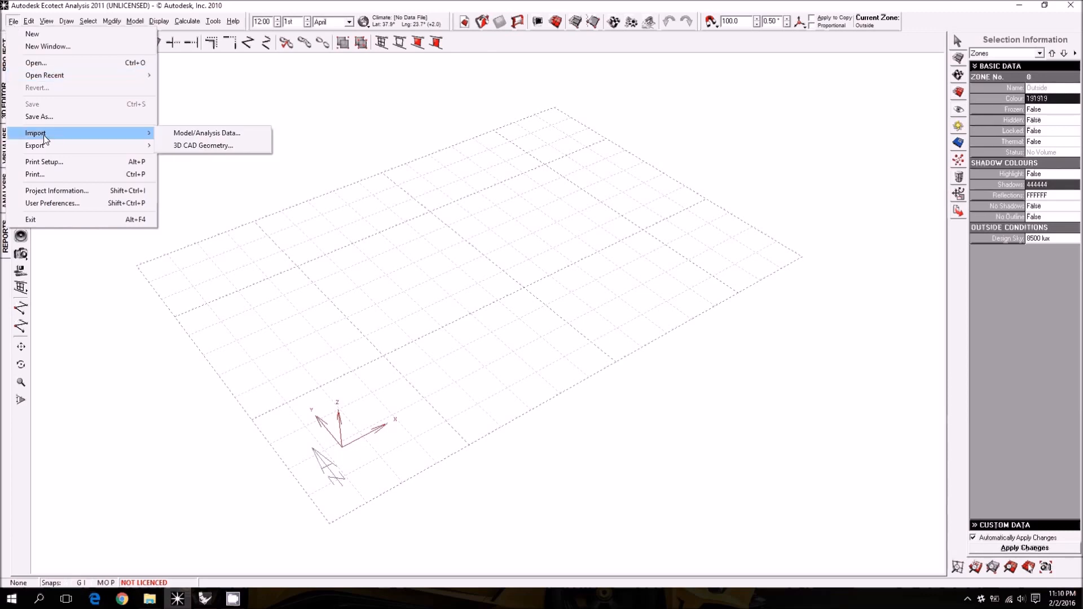
{"action": "left_click", "coordinate": [191, 146]}
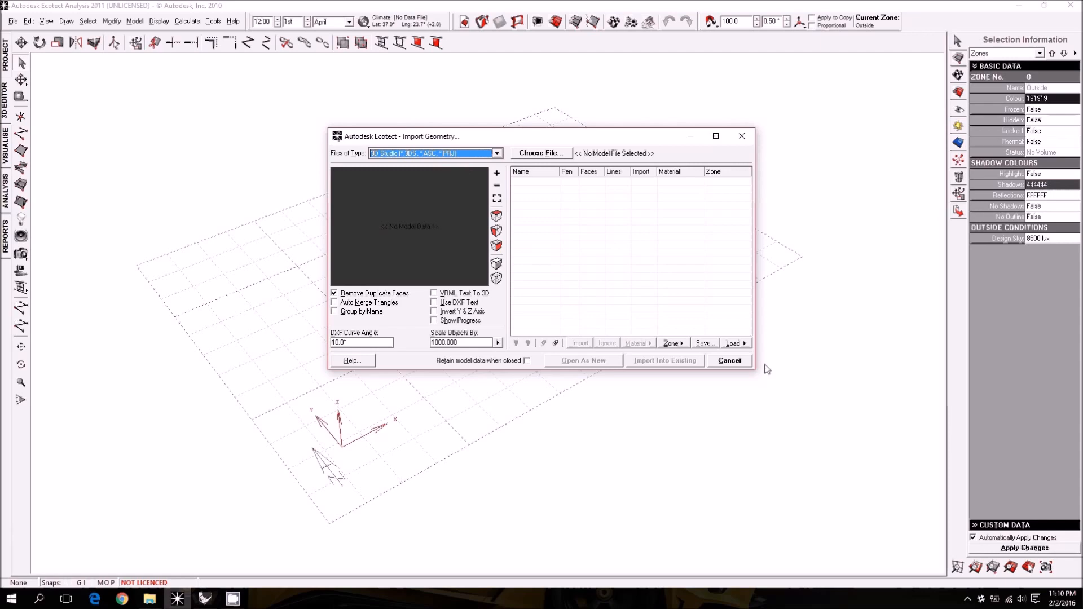
{"action": "left_click", "coordinate": [731, 362]}
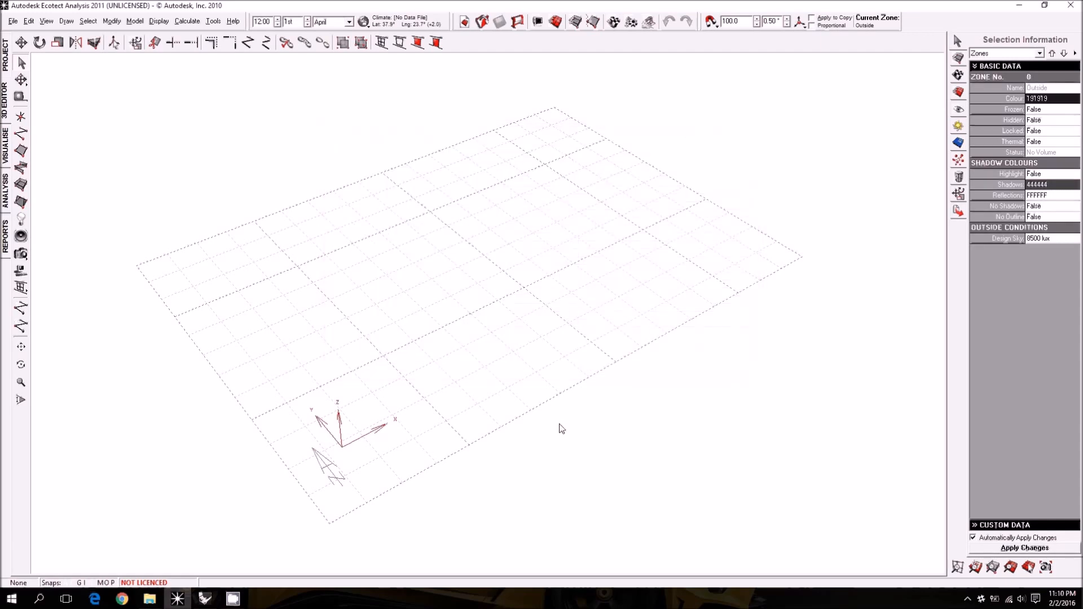
- In Rhinoceros, select both building volumes and start exporting the selected objects
{"action": "left_click", "coordinate": [204, 599]}
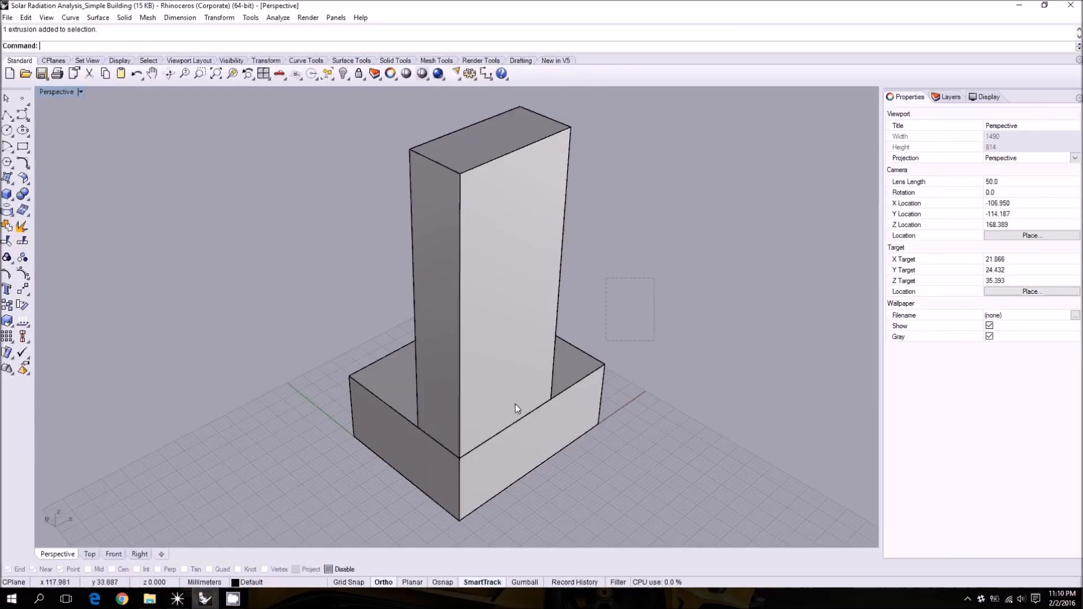
{"action": "left_click_drag", "start_coordinate": [515, 403], "coordinate": [331, 479]}
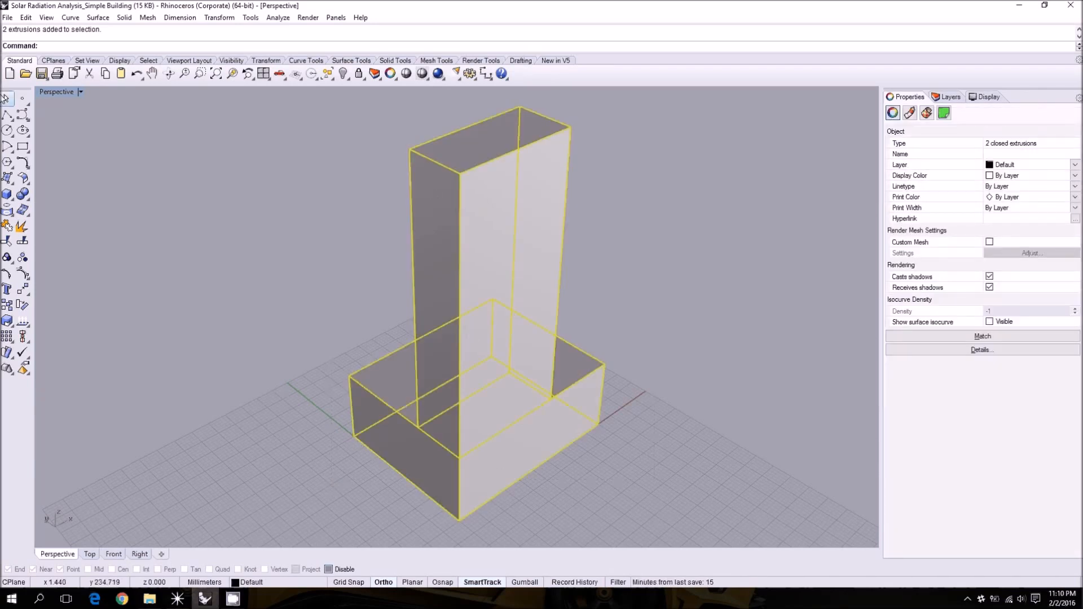
{"action": "left_click", "coordinate": [7, 17]}
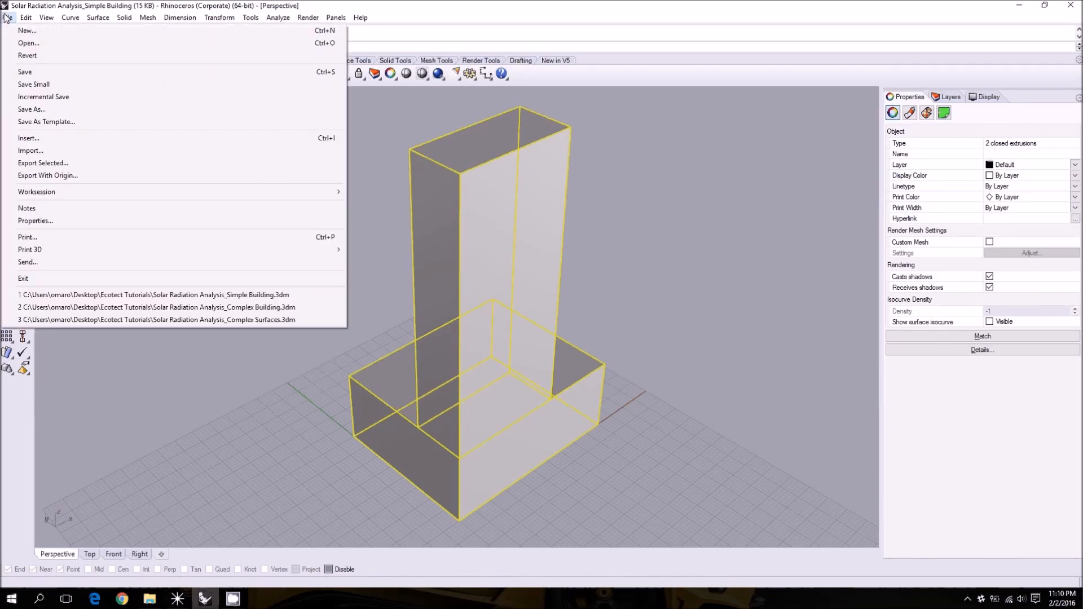
{"action": "left_click", "coordinate": [50, 168]}
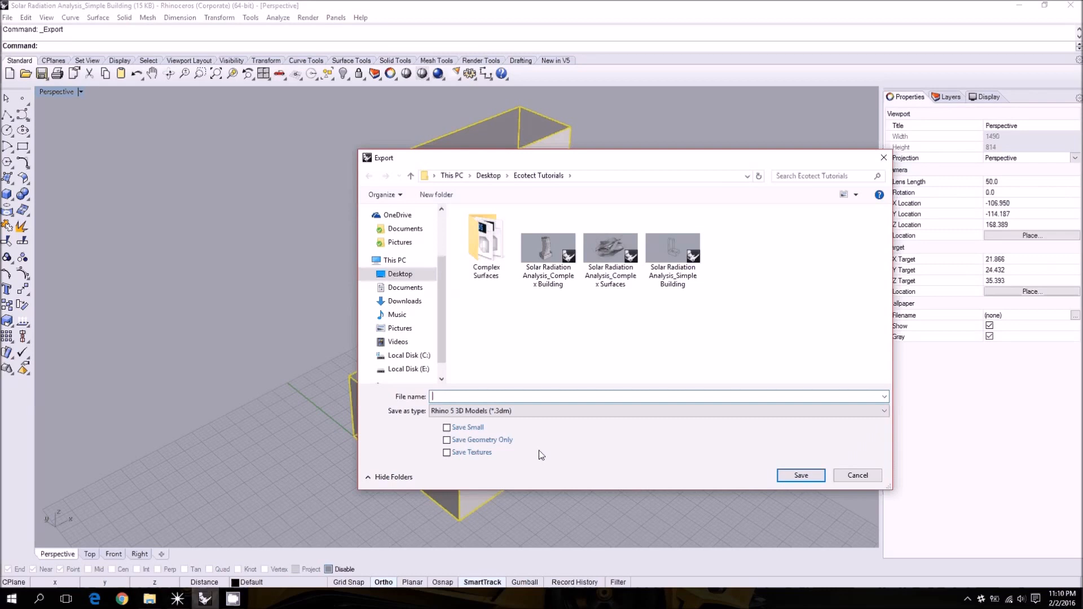
- Limit the export to geometry only and set its file type to 3D Studio (*.3ds)
{"action": "left_click", "coordinate": [469, 440]}
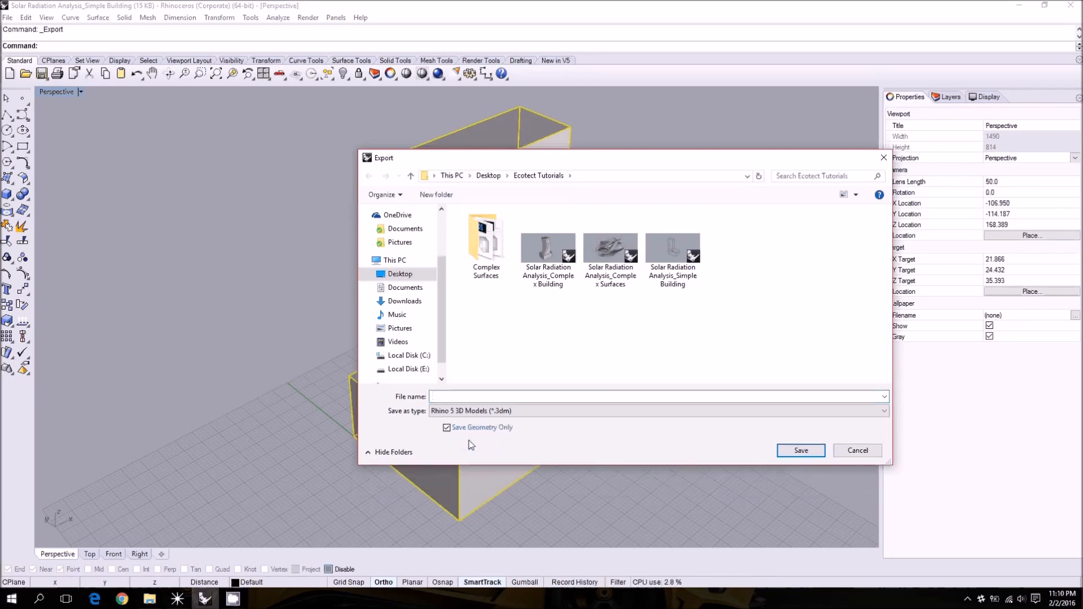
{"action": "left_click", "coordinate": [597, 398]}
{"action": "left_click", "coordinate": [677, 284]}
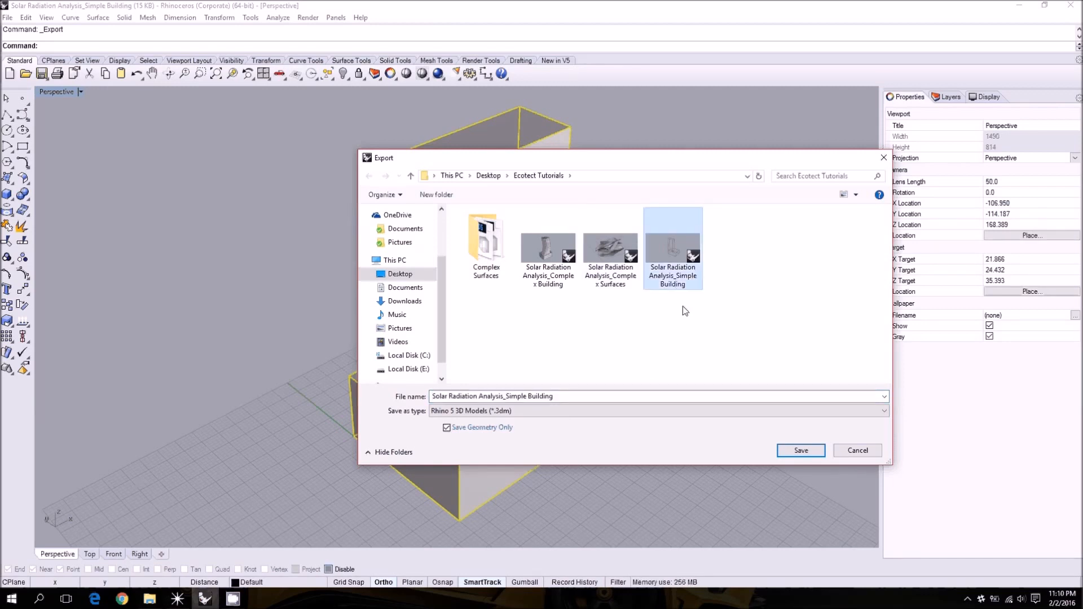
{"action": "left_click", "coordinate": [542, 412]}
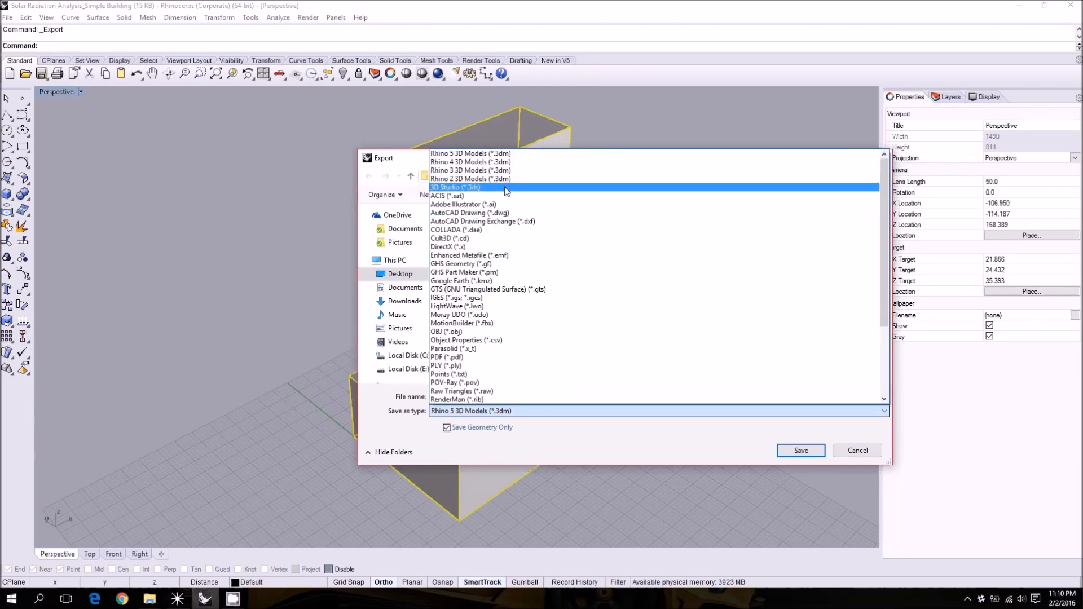
{"action": "left_click", "coordinate": [456, 188]}
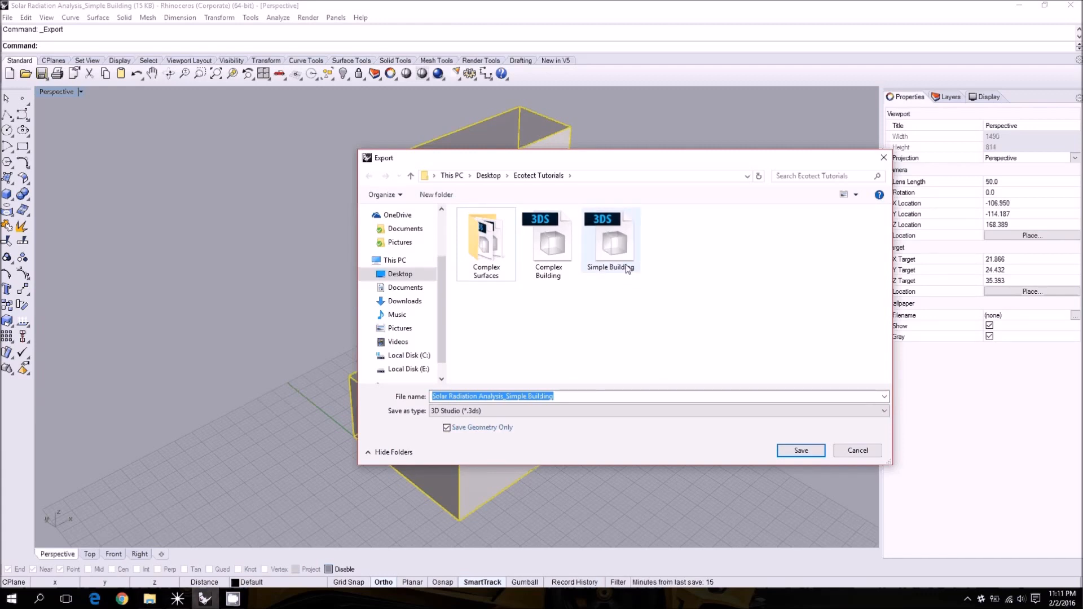
- Export over the existing Simple Building 3DS file, previewing the polygon mesh before accepting its detailed options
{"action": "left_click", "coordinate": [610, 241]}
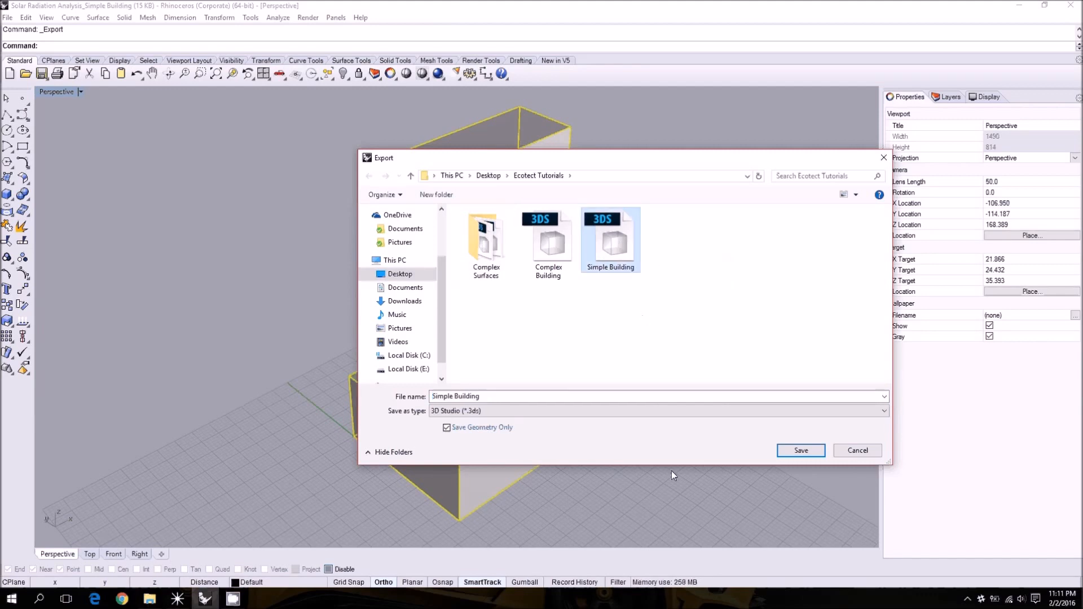
{"action": "key", "text": "Return"}
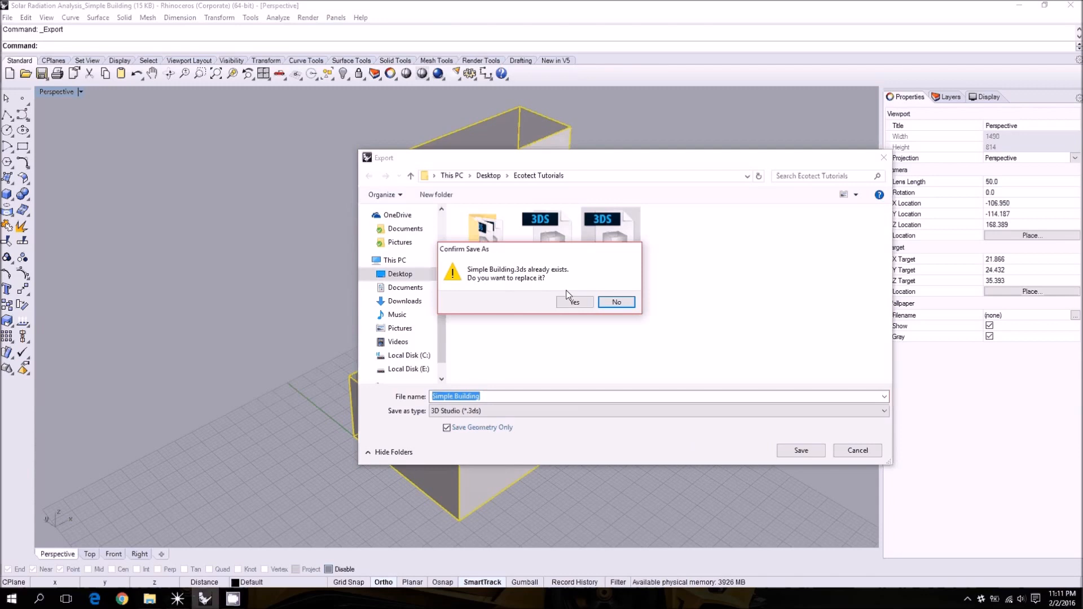
{"action": "left_click", "coordinate": [571, 300]}
{"action": "left_click_drag", "start_coordinate": [509, 275], "coordinate": [719, 157]}
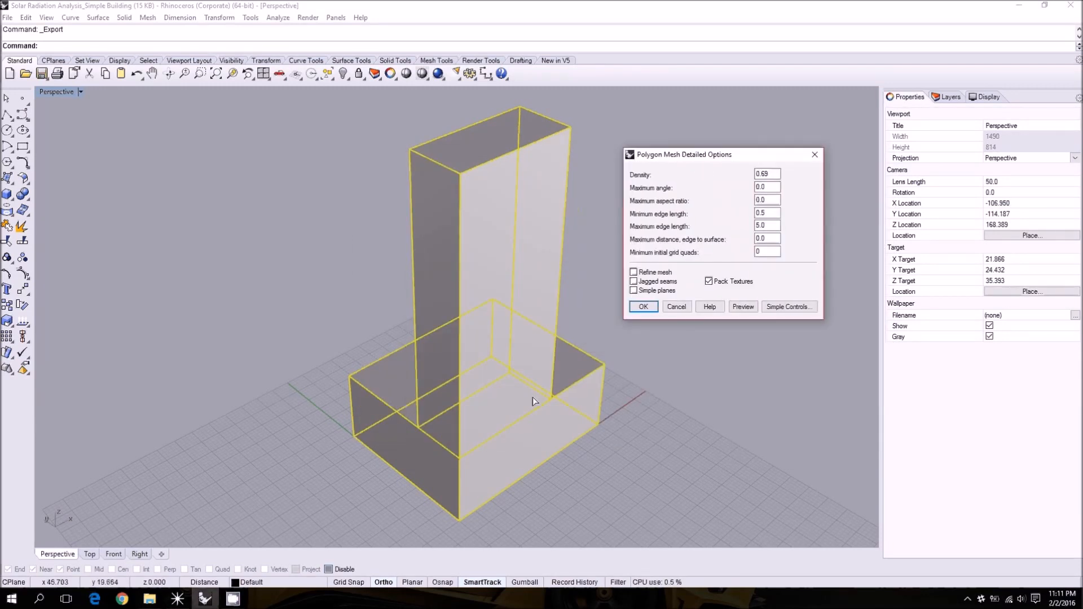
{"action": "left_click", "coordinate": [743, 307]}
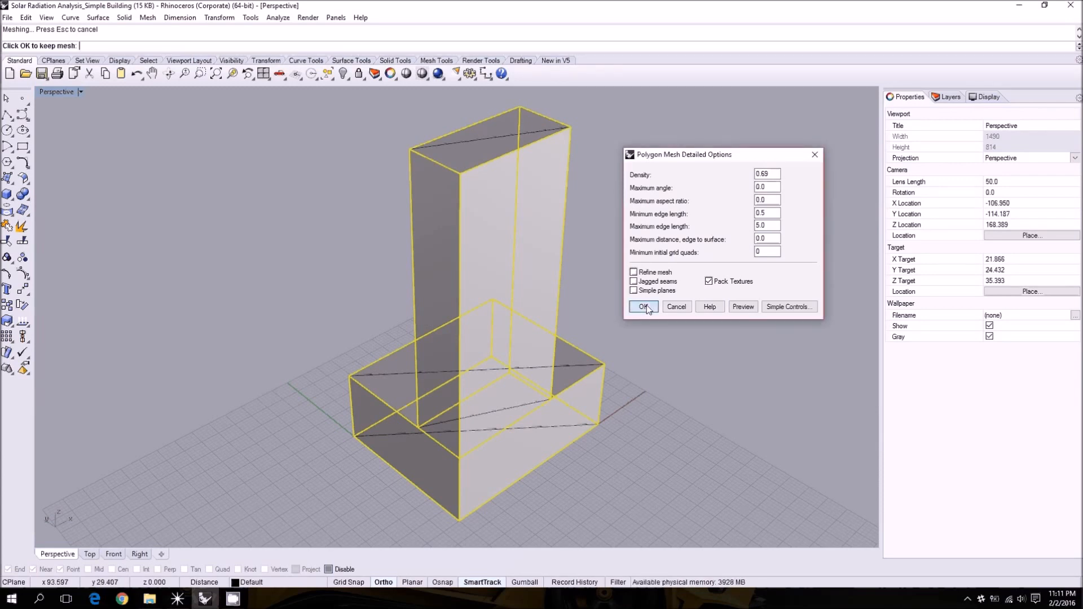
{"action": "left_click", "coordinate": [643, 307]}
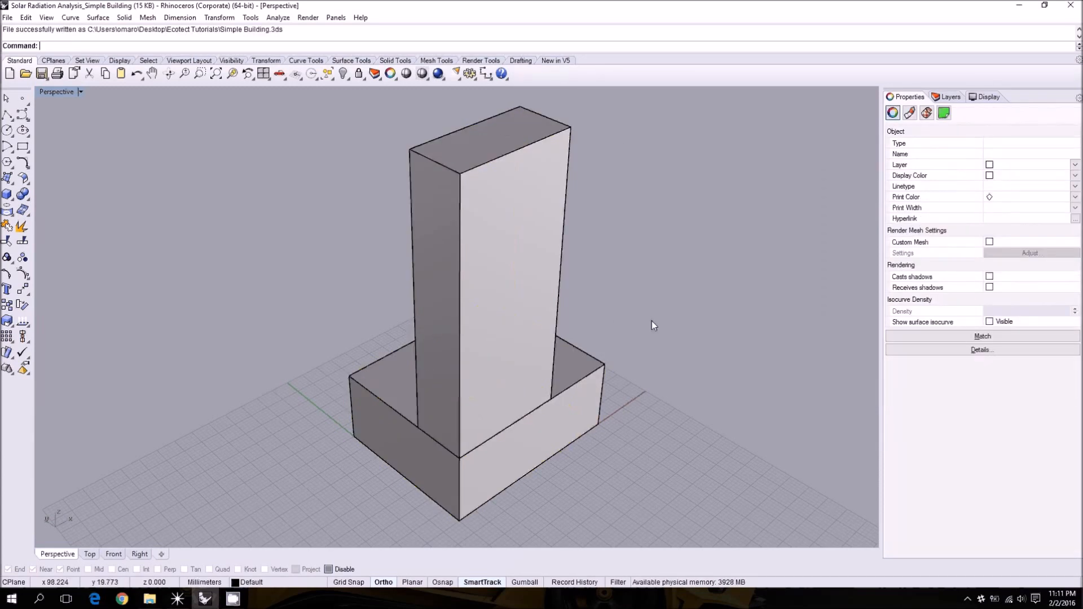
- Switch to Ecotect and check the exported Simple Building file in the Ecotect Tutorials folder in File Explorer
{"action": "left_click", "coordinate": [178, 601]}
{"action": "left_click", "coordinate": [150, 599]}
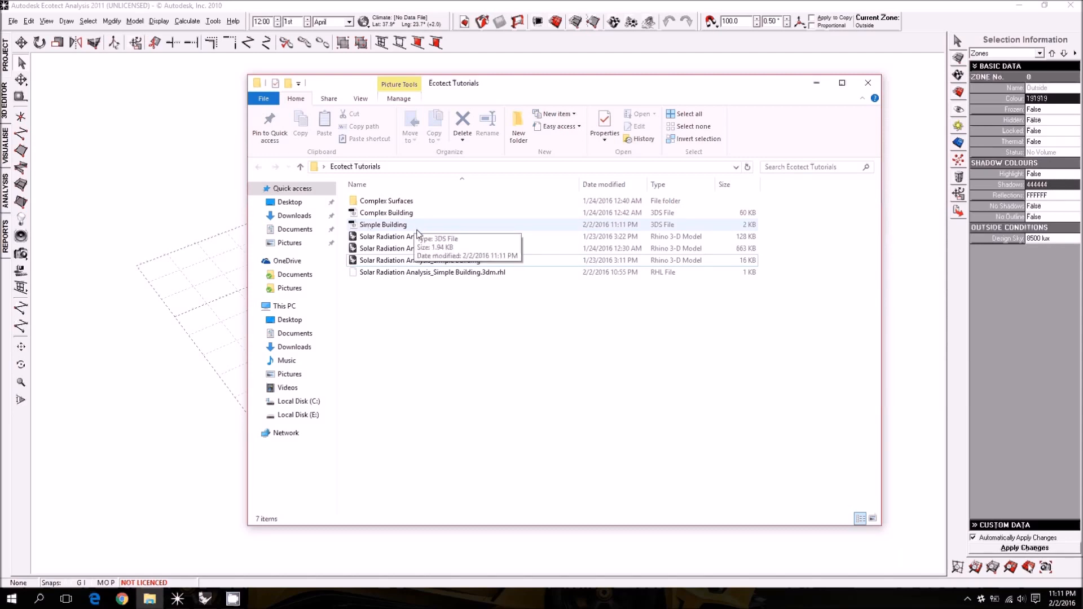
{"action": "left_click", "coordinate": [816, 83]}
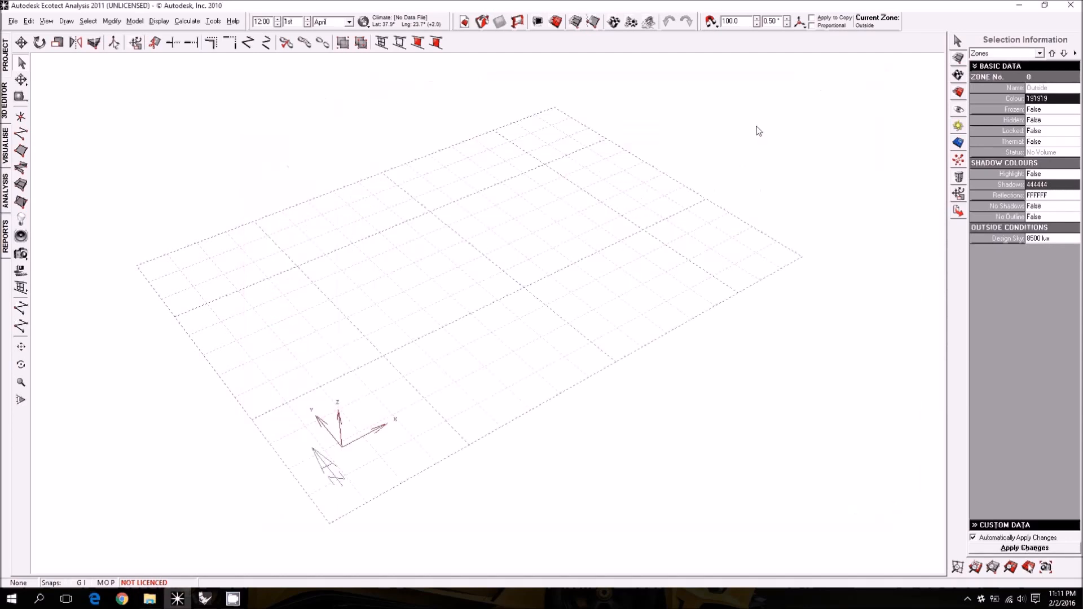
- Start a 3D CAD geometry import in Ecotect with 3D Studio (*.3DS, *.ASC, *.PRJ) as the file type
{"action": "middle_click_drag", "start_coordinate": [459, 266], "coordinate": [423, 295]}
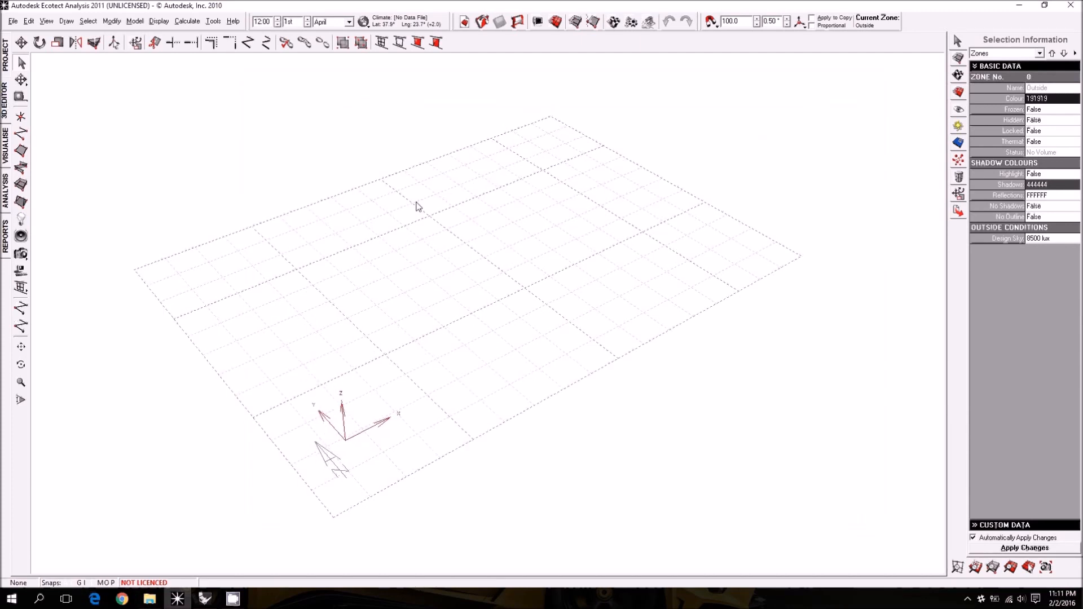
{"action": "middle_click_drag", "start_coordinate": [570, 224], "coordinate": [507, 239]}
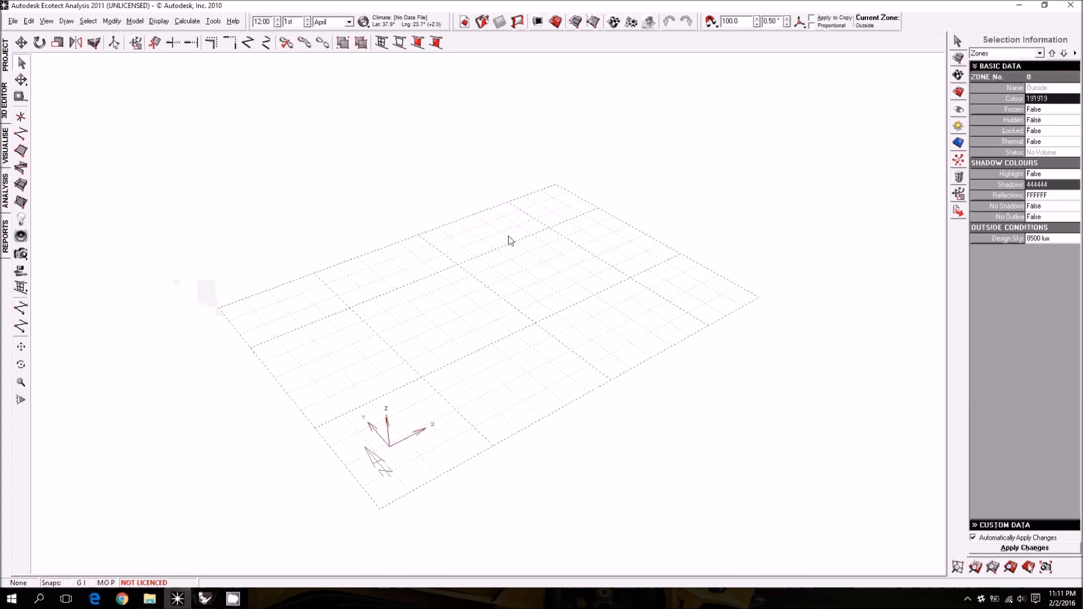
{"action": "left_click", "coordinate": [12, 23]}
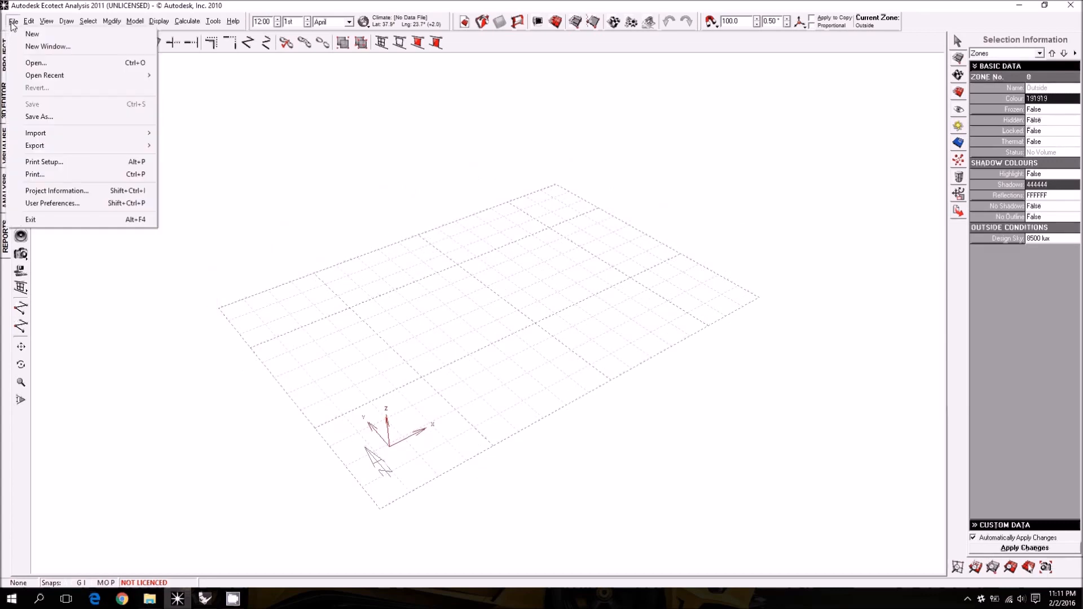
{"action": "mouse_move", "coordinate": [70, 137]}
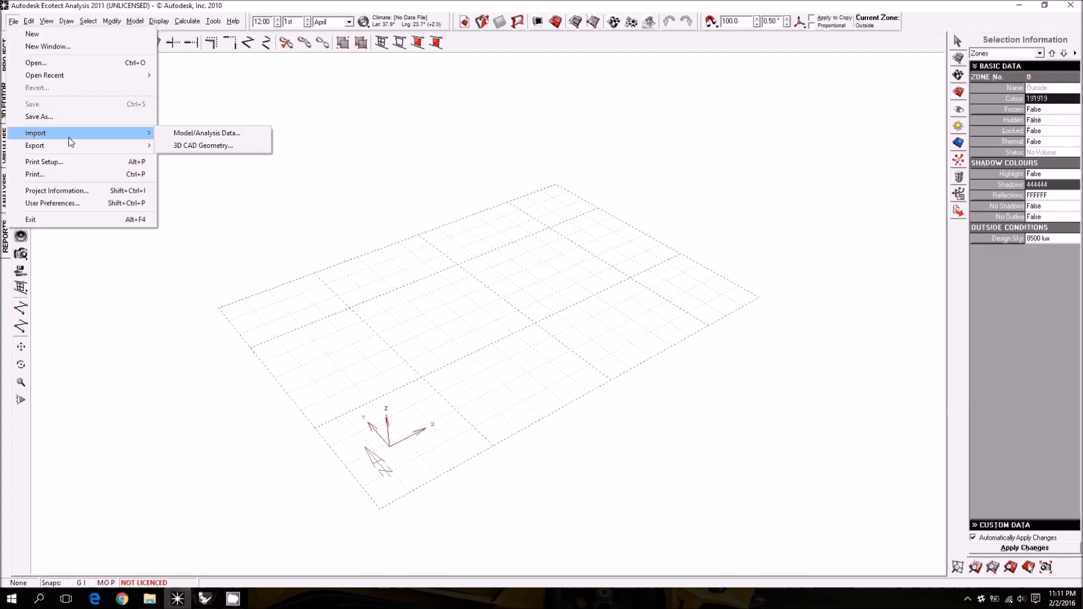
{"action": "left_click", "coordinate": [203, 145]}
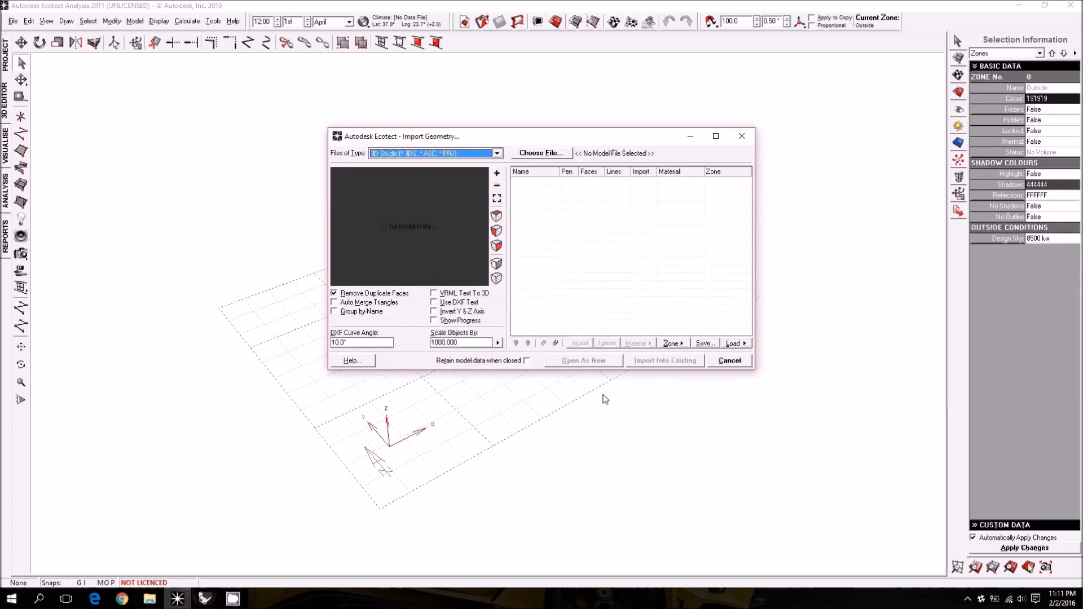
{"action": "left_click", "coordinate": [449, 154]}
{"action": "scroll", "coordinate": [439, 241], "scroll_direction": "up", "scroll_amount": 1}
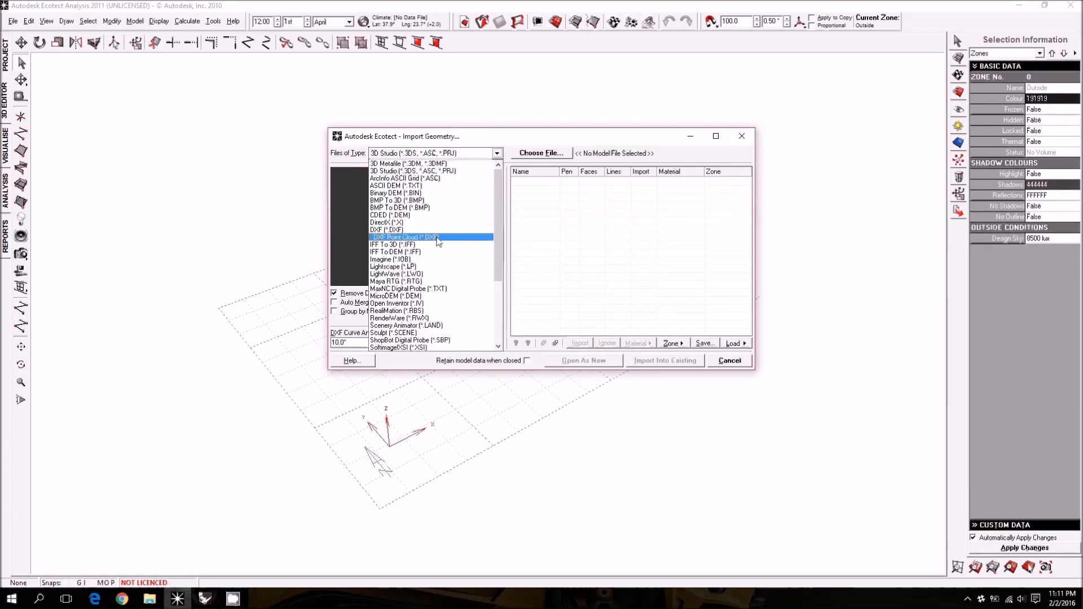
{"action": "left_click", "coordinate": [399, 171]}
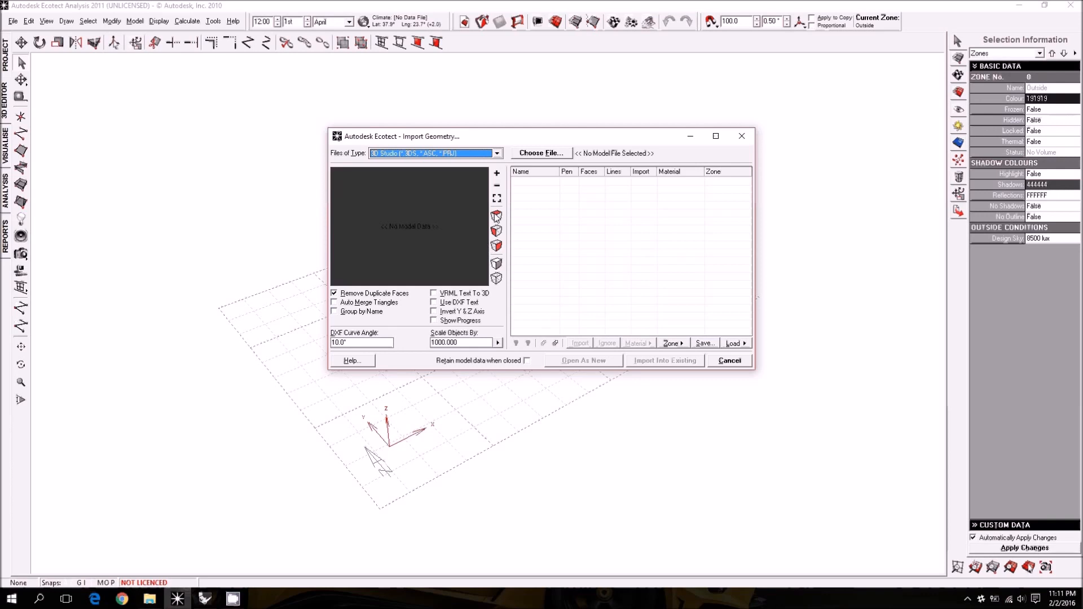
- Load the Simple Building 3DS file from the Ecotect Tutorials folder on the Desktop for import
{"action": "left_click", "coordinate": [540, 153]}
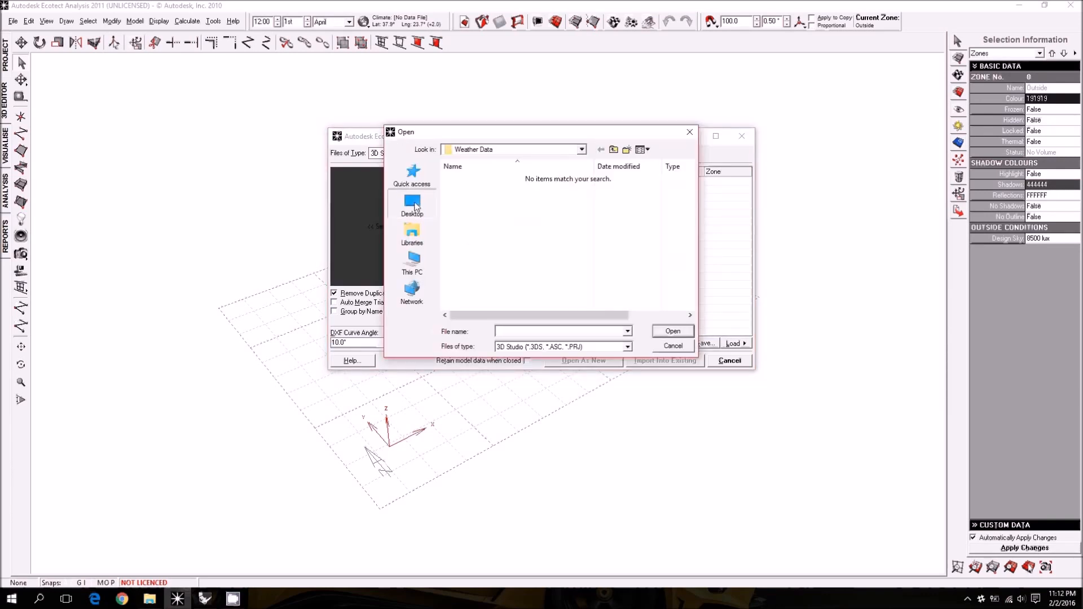
{"action": "left_click", "coordinate": [413, 204]}
{"action": "left_click", "coordinate": [666, 293]}
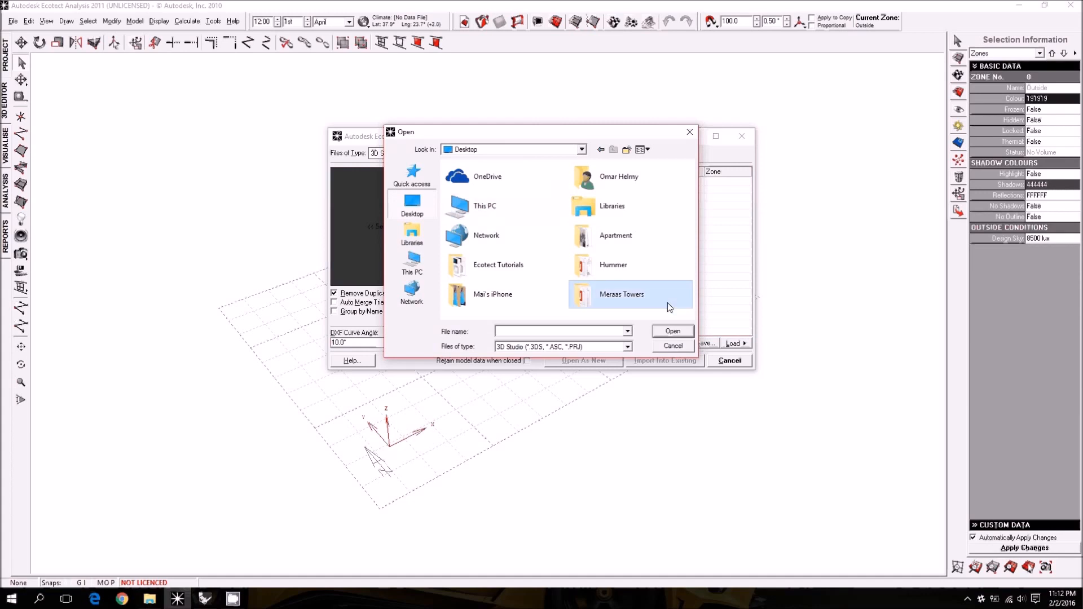
{"action": "left_click", "coordinate": [518, 271]}
{"action": "double_click", "coordinate": [517, 271]}
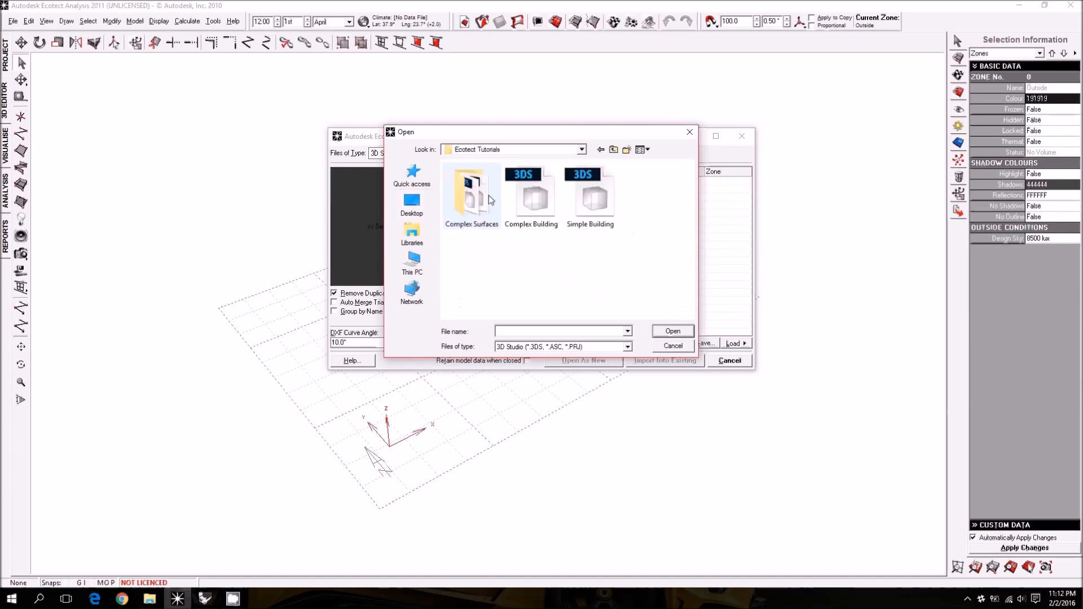
{"action": "left_click", "coordinate": [602, 199]}
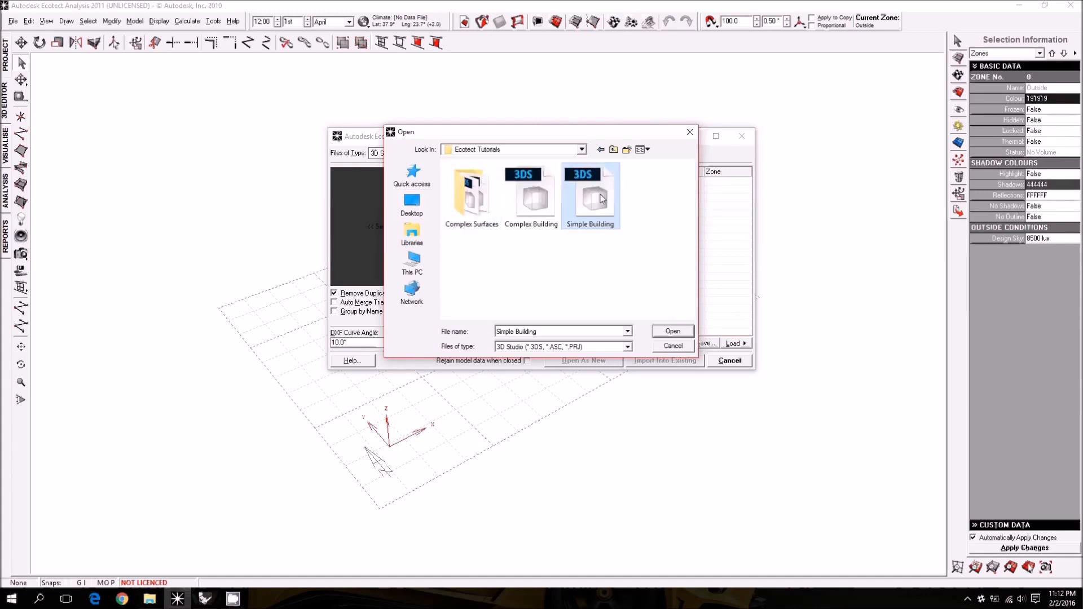
{"action": "left_click", "coordinate": [679, 332]}
- Scale the geometry from metres to millimetres and import it into the existing Ecotect model
{"action": "left_click_drag", "start_coordinate": [441, 231], "coordinate": [388, 202]}
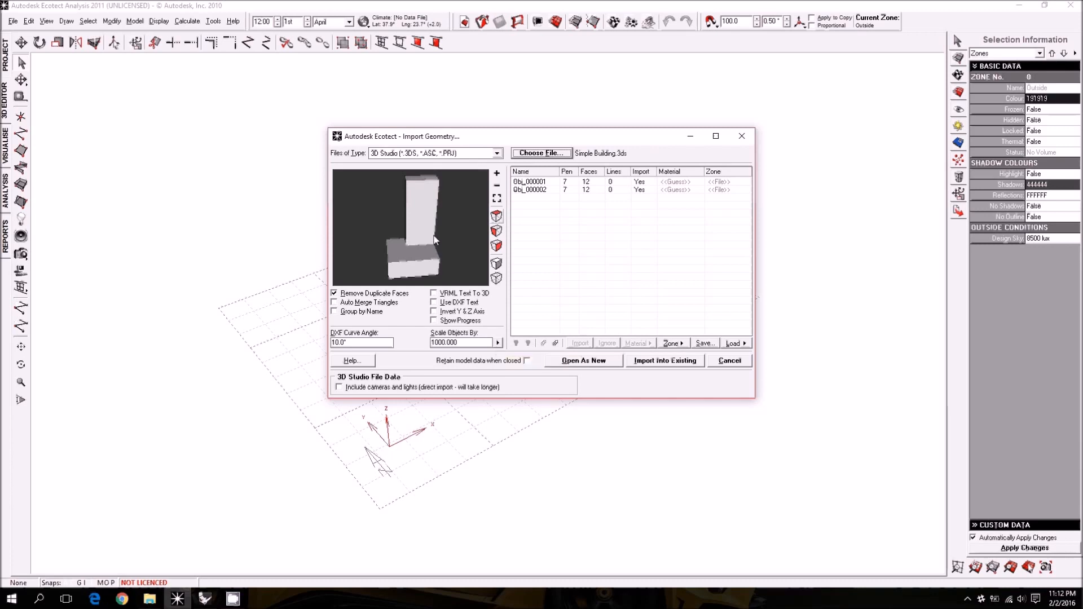
{"action": "left_click", "coordinate": [497, 343]}
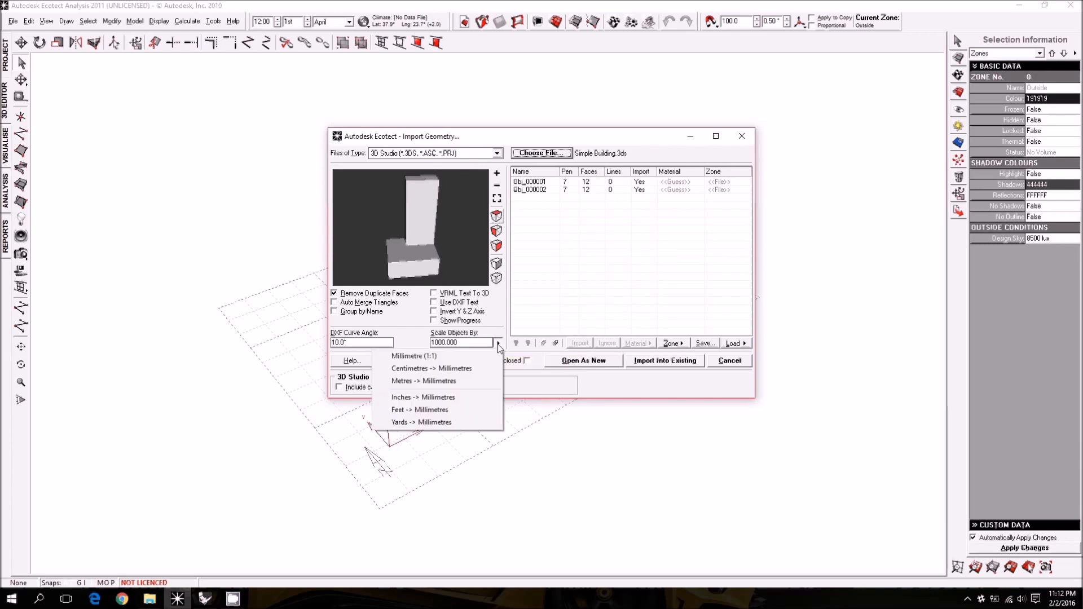
{"action": "left_click", "coordinate": [435, 381]}
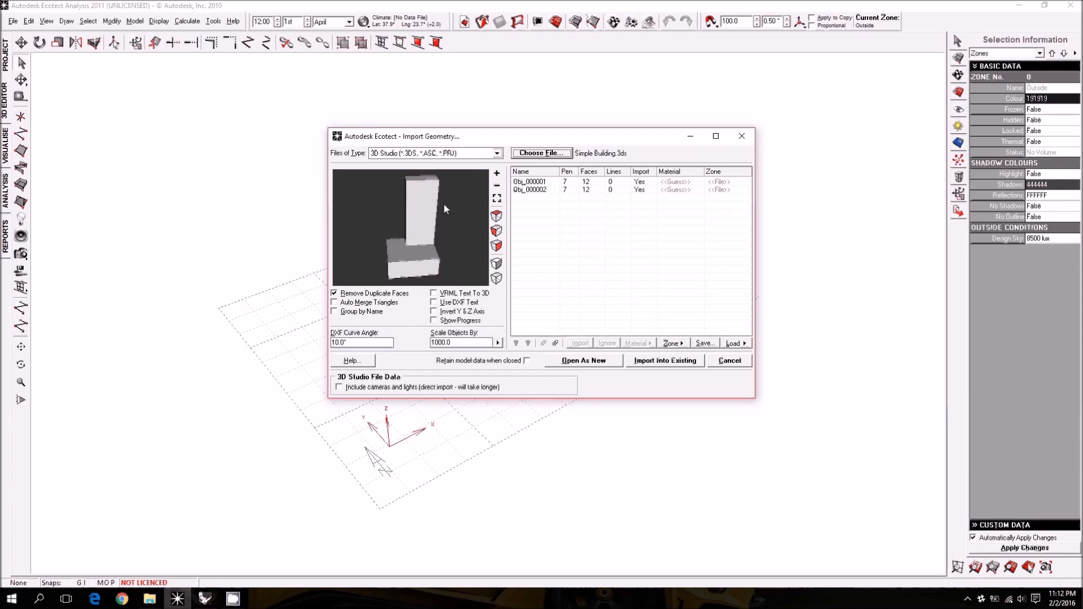
{"action": "left_click", "coordinate": [675, 361]}
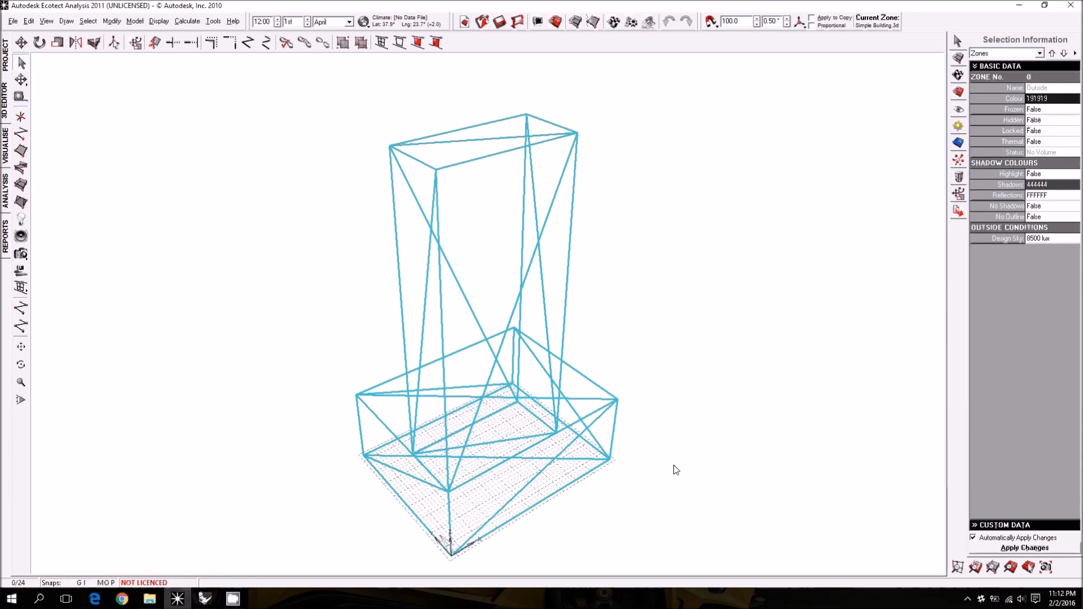
- Examine the imported wireframe building from several angles, checking its tower, base volume and grid
{"action": "mouse_move", "coordinate": [666, 469]}
{"action": "right_mouse_down"}
{"action": "mouse_move", "coordinate": [541, 466]}
{"action": "mouse_move", "coordinate": [536, 422]}
{"action": "mouse_move", "coordinate": [688, 454]}
{"action": "mouse_move", "coordinate": [406, 515]}
{"action": "mouse_move", "coordinate": [416, 472]}
{"action": "mouse_move", "coordinate": [366, 461]}
{"action": "mouse_move", "coordinate": [590, 476]}
{"action": "mouse_move", "coordinate": [689, 465]}
{"action": "mouse_move", "coordinate": [616, 480]}
{"action": "mouse_move", "coordinate": [663, 476]}
{"action": "mouse_move", "coordinate": [649, 454]}
{"action": "right_mouse_up"}
{"action": "right_click_drag", "start_coordinate": [506, 484], "coordinate": [567, 491]}
{"action": "left_click", "coordinate": [651, 424]}
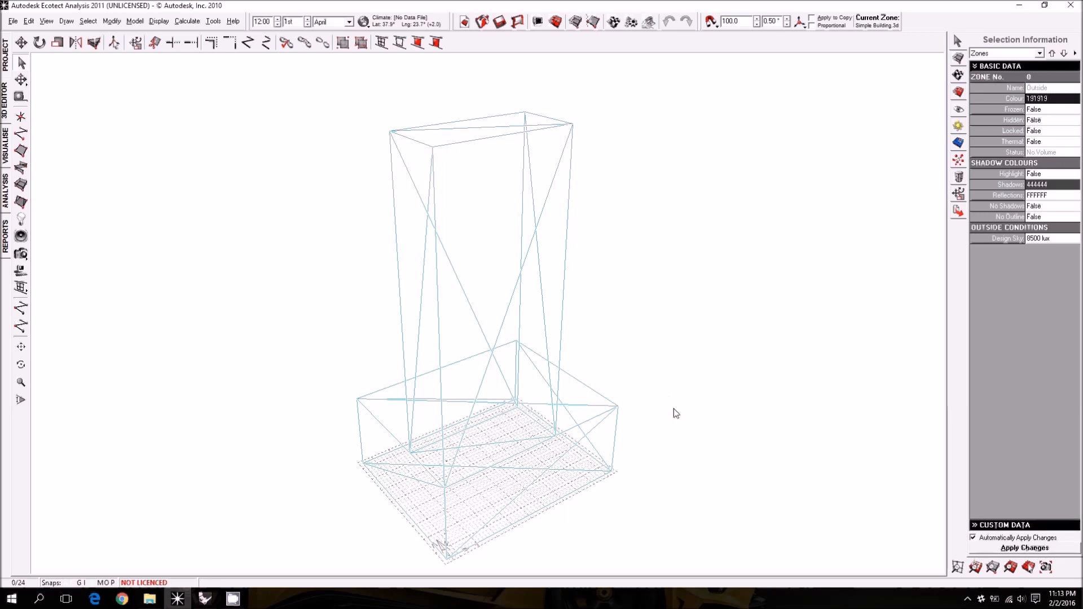
{"action": "right_click_drag", "start_coordinate": [674, 409], "coordinate": [658, 399]}
{"action": "scroll", "coordinate": [593, 274], "scroll_direction": "down", "scroll_amount": 1}
{"action": "right_click_drag", "start_coordinate": [563, 442], "coordinate": [525, 365]}
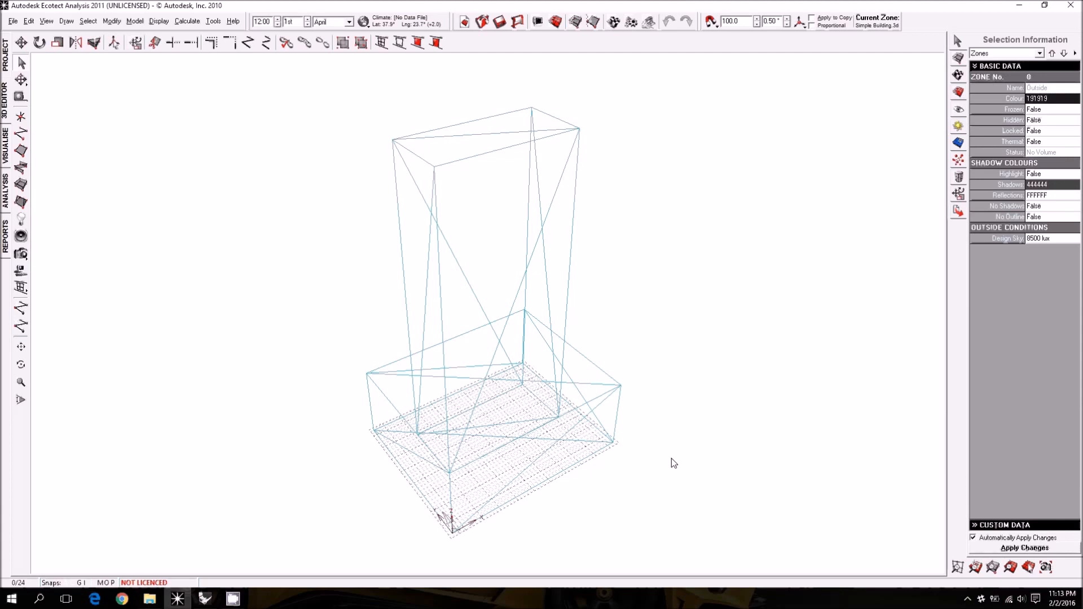
{"action": "mouse_move", "coordinate": [599, 485]}
{"action": "middle_mouse_down"}
{"action": "mouse_move", "coordinate": [566, 500]}
{"action": "mouse_move", "coordinate": [570, 479]}
{"action": "mouse_move", "coordinate": [583, 491]}
{"action": "middle_mouse_up"}
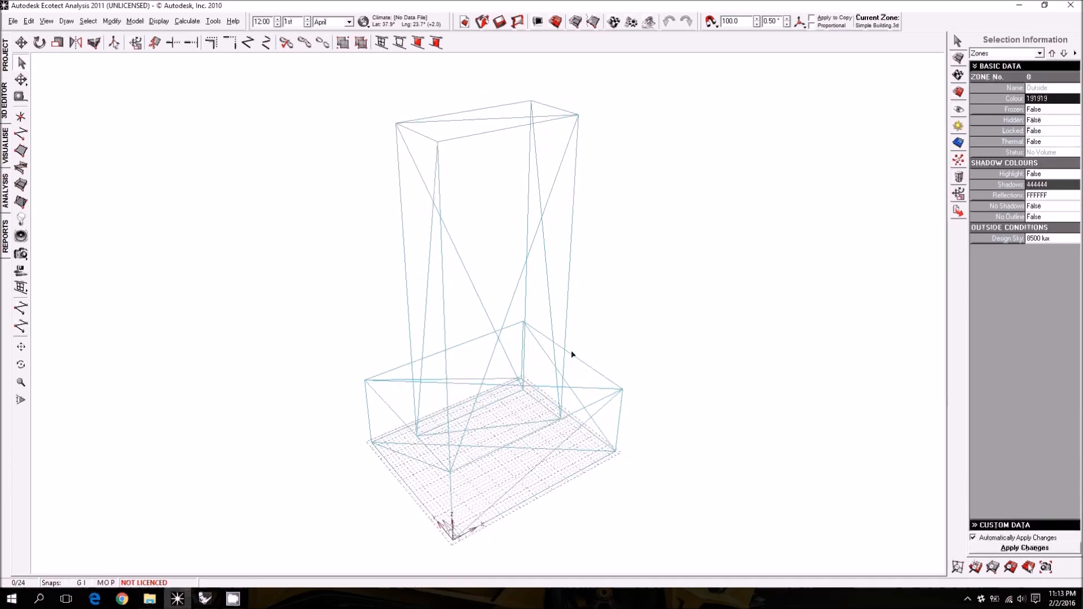
{"action": "middle_click_drag", "start_coordinate": [489, 415], "coordinate": [513, 415]}
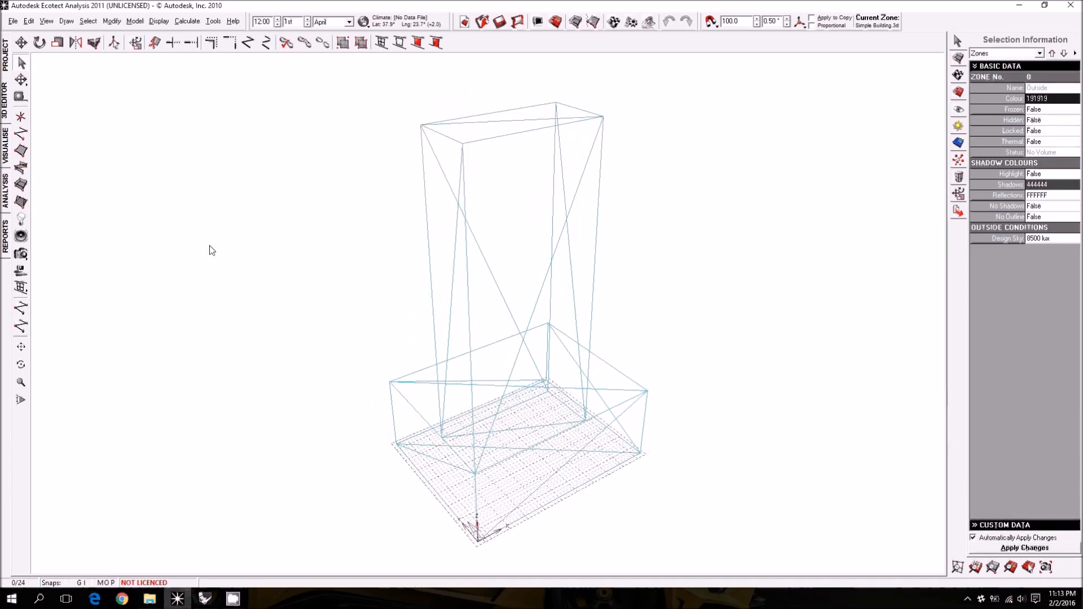
- Measure the base volume's bottom edge along the Y axis, starting from the origin corner
{"action": "left_click", "coordinate": [20, 96]}
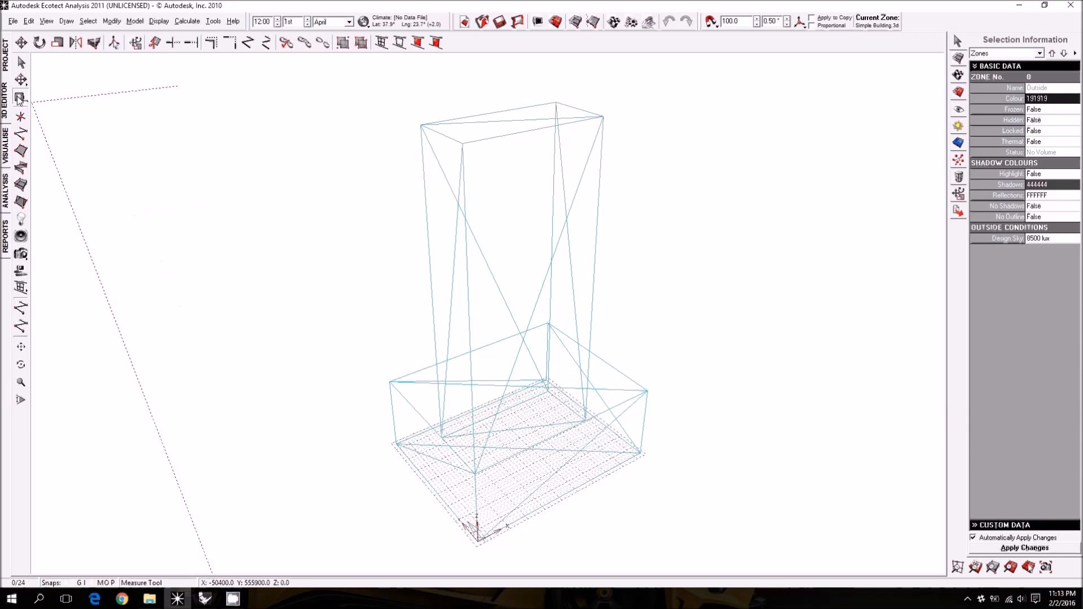
{"action": "left_click", "coordinate": [478, 542]}
{"action": "left_click", "coordinate": [398, 444]}
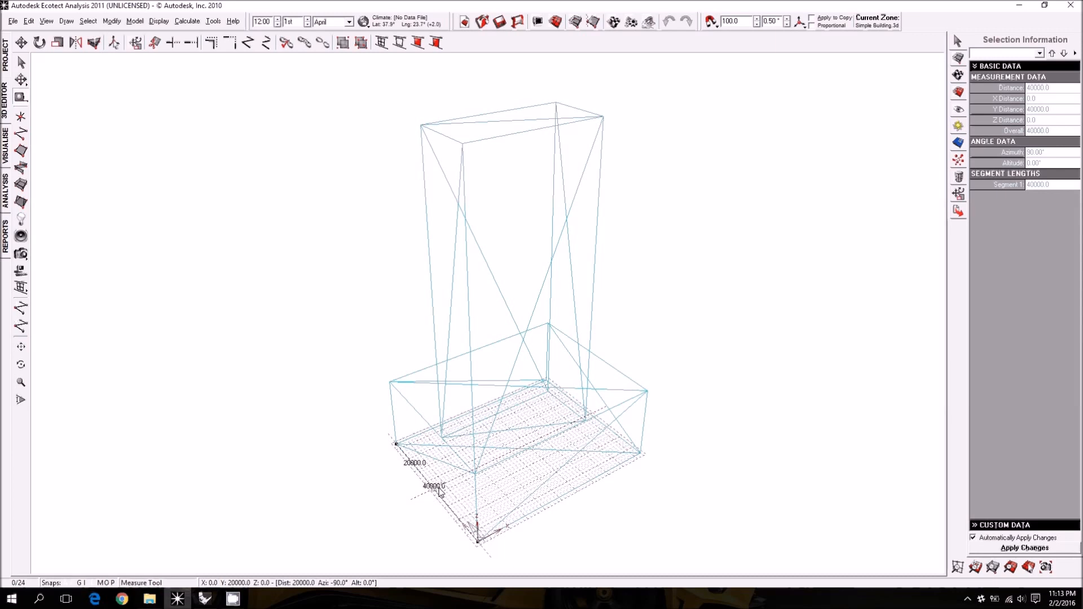
{"action": "key", "text": "Escape"}
- Display the building as shaded surfaces in the Visualise view, fit the view and examine both volumes
{"action": "right_click_drag", "start_coordinate": [295, 346], "coordinate": [395, 394]}
{"action": "right_click_drag", "start_coordinate": [492, 398], "coordinate": [473, 408]}
{"action": "left_click", "coordinate": [6, 145]}
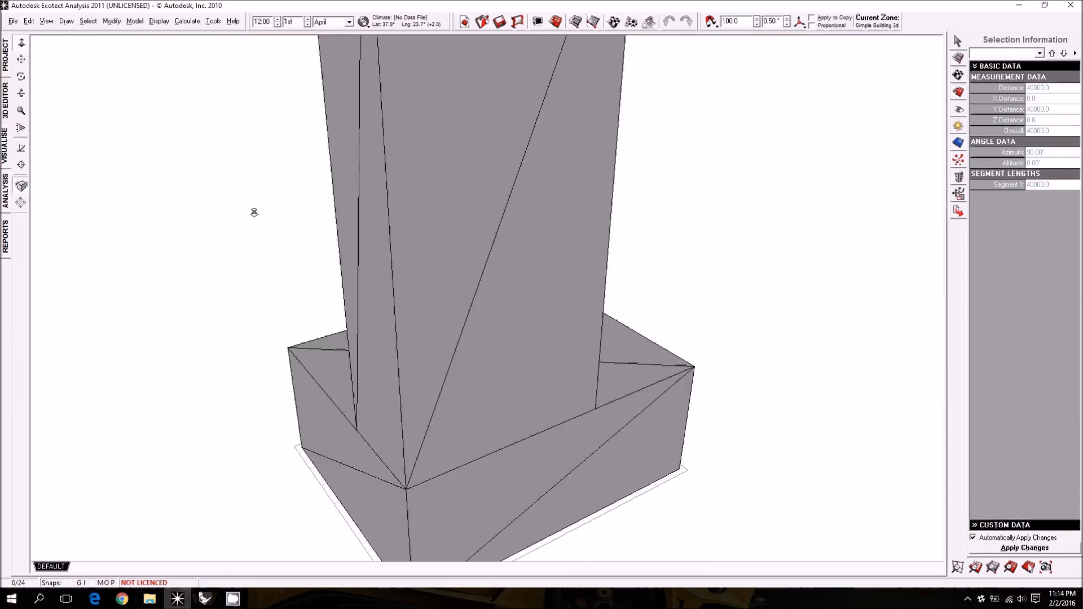
{"action": "left_click", "coordinate": [975, 567]}
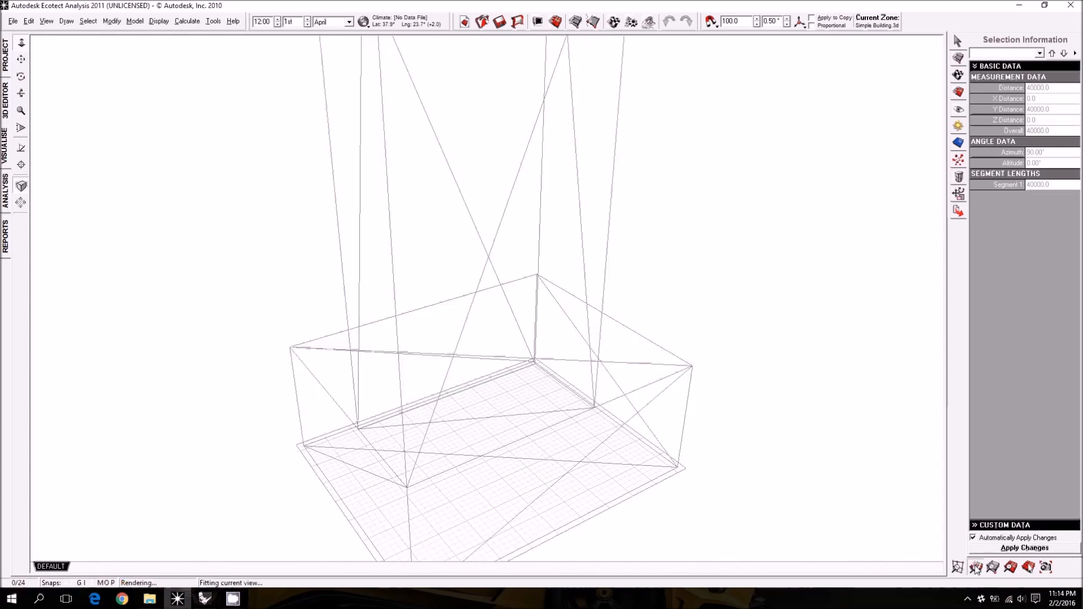
{"action": "scroll", "coordinate": [589, 314], "scroll_direction": "down", "scroll_amount": 5}
{"action": "right_click_drag", "start_coordinate": [608, 325], "coordinate": [613, 424]}
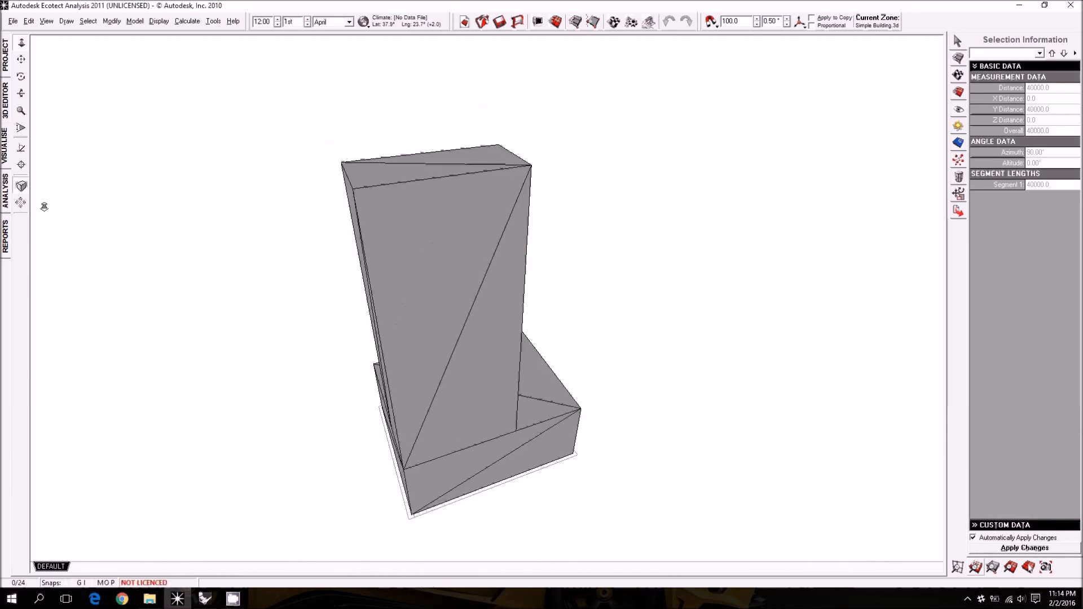
- Return to the 3D editor and examine the wireframe building's base, grid and origin corner
{"action": "left_click", "coordinate": [5, 100]}
{"action": "scroll", "coordinate": [434, 478], "scroll_direction": "up", "scroll_amount": 1}
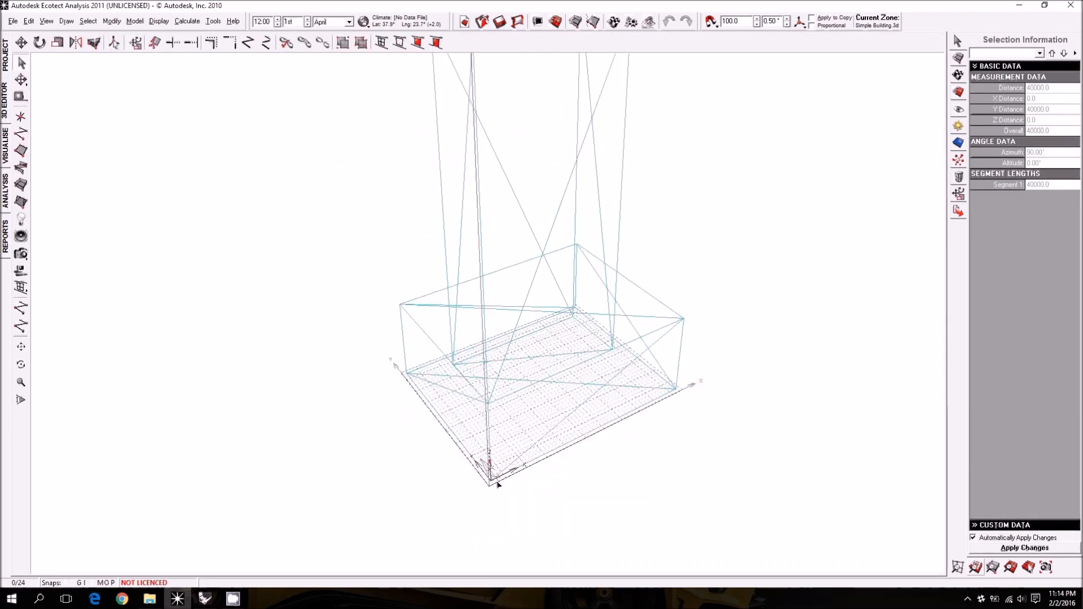
{"action": "scroll", "coordinate": [498, 484], "scroll_direction": "up", "scroll_amount": 1}
{"action": "scroll", "coordinate": [515, 479], "scroll_direction": "up", "scroll_amount": 1}
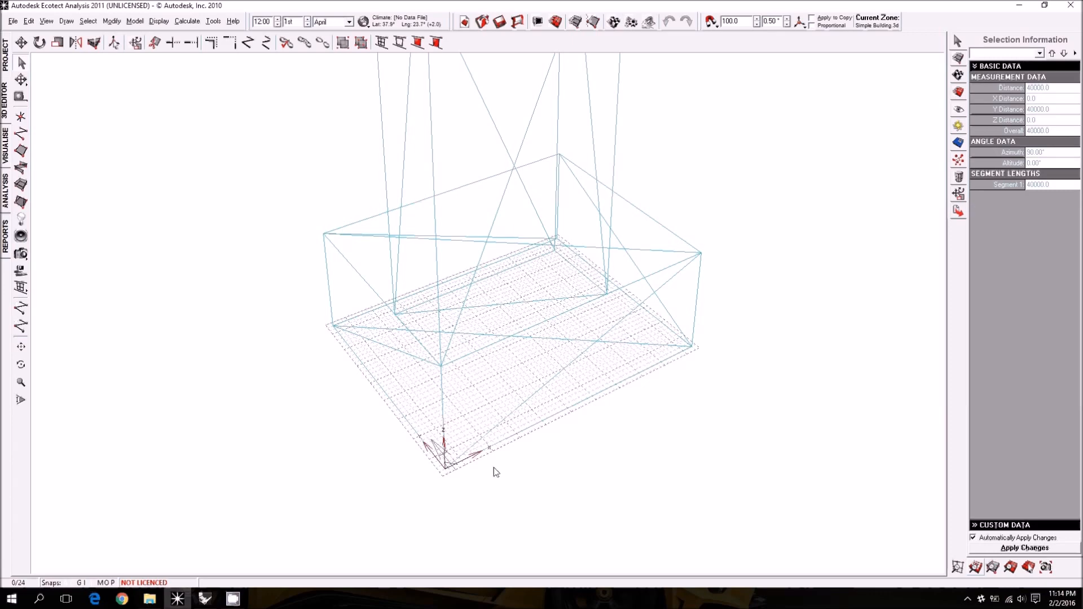
{"action": "right_click_drag", "start_coordinate": [494, 468], "coordinate": [500, 444]}
{"action": "middle_click_drag", "start_coordinate": [489, 409], "coordinate": [454, 496]}
{"action": "scroll", "coordinate": [453, 496], "scroll_direction": "down", "scroll_amount": 2}
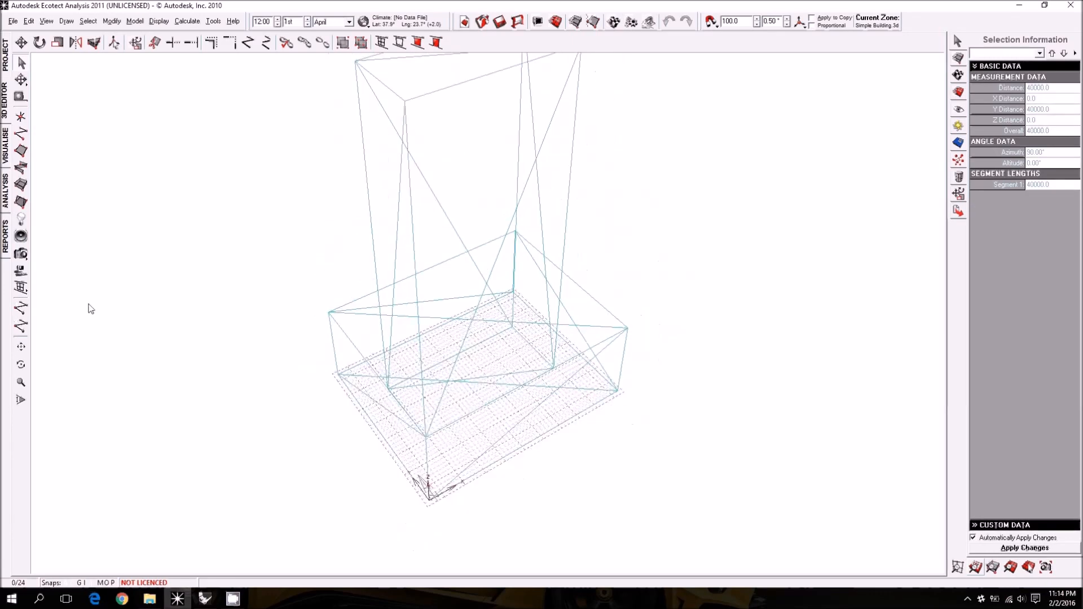
- Set the project's north offset to 15° and return to the wireframe model in the 3D editor
{"action": "left_click", "coordinate": [4, 55]}
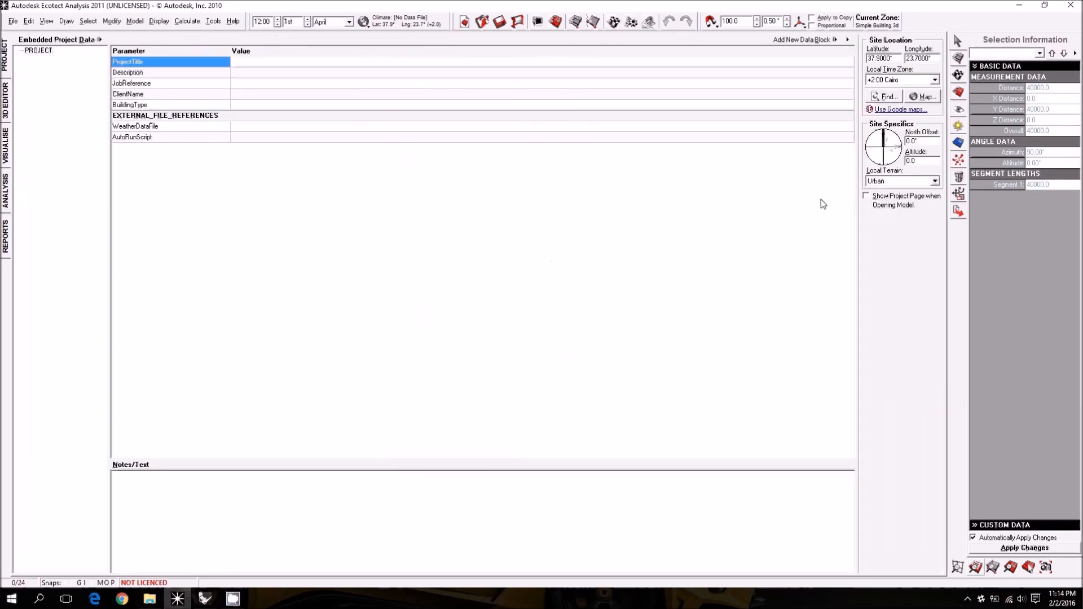
{"action": "double_click", "coordinate": [929, 141]}
{"action": "type", "text": "15"}
{"action": "key", "text": "Return"}
{"action": "left_click", "coordinate": [5, 101]}
{"action": "right_click_drag", "start_coordinate": [427, 469], "coordinate": [516, 447]}
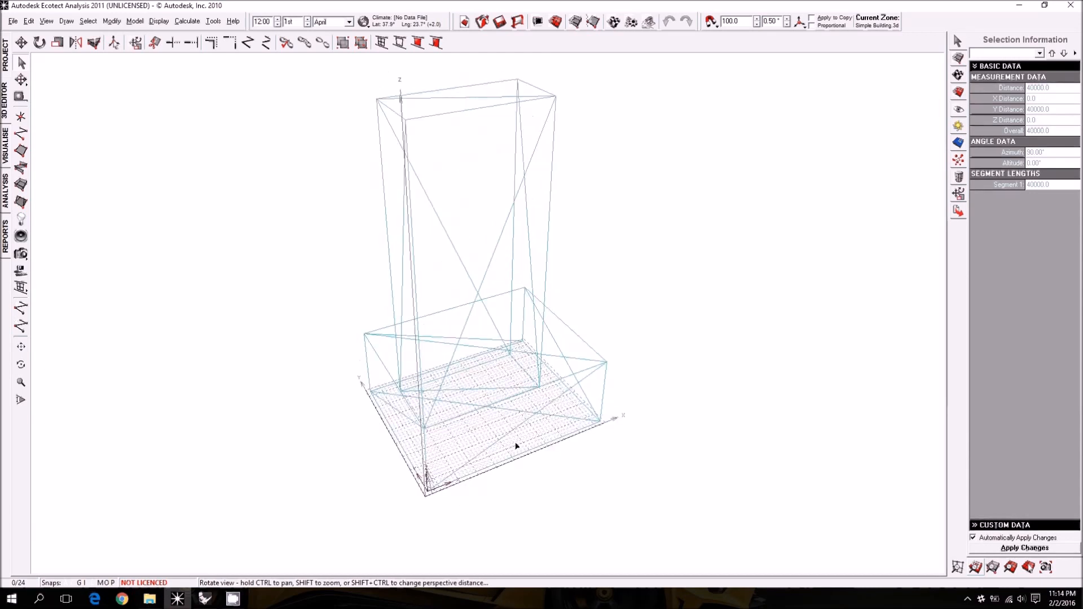
{"action": "right_click_drag", "start_coordinate": [516, 446], "coordinate": [520, 398]}
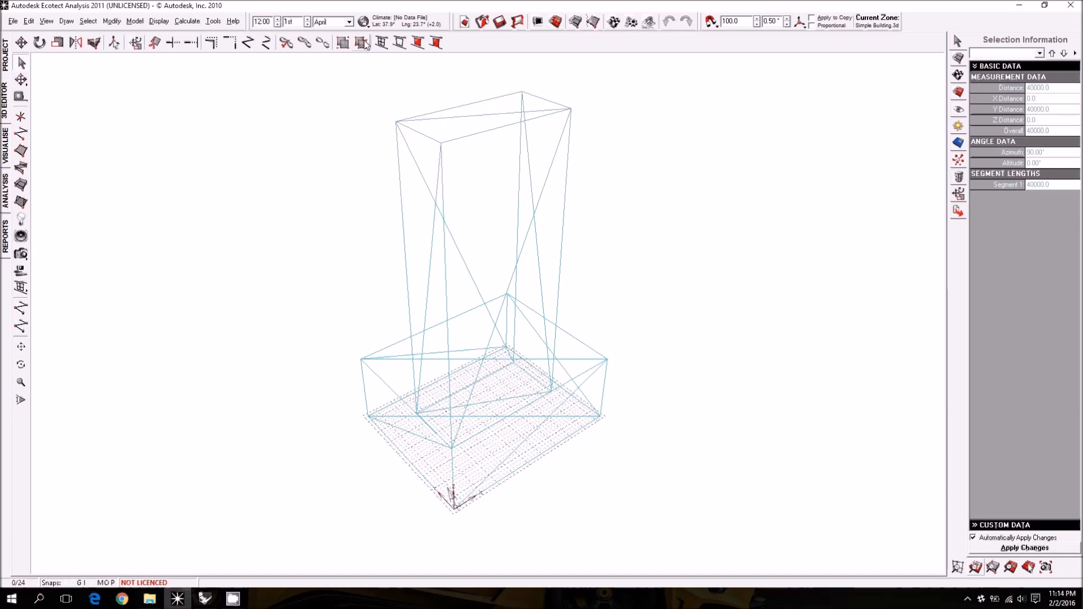
- Load the Athens weather file as the project's climate data
{"action": "left_click", "coordinate": [363, 22]}
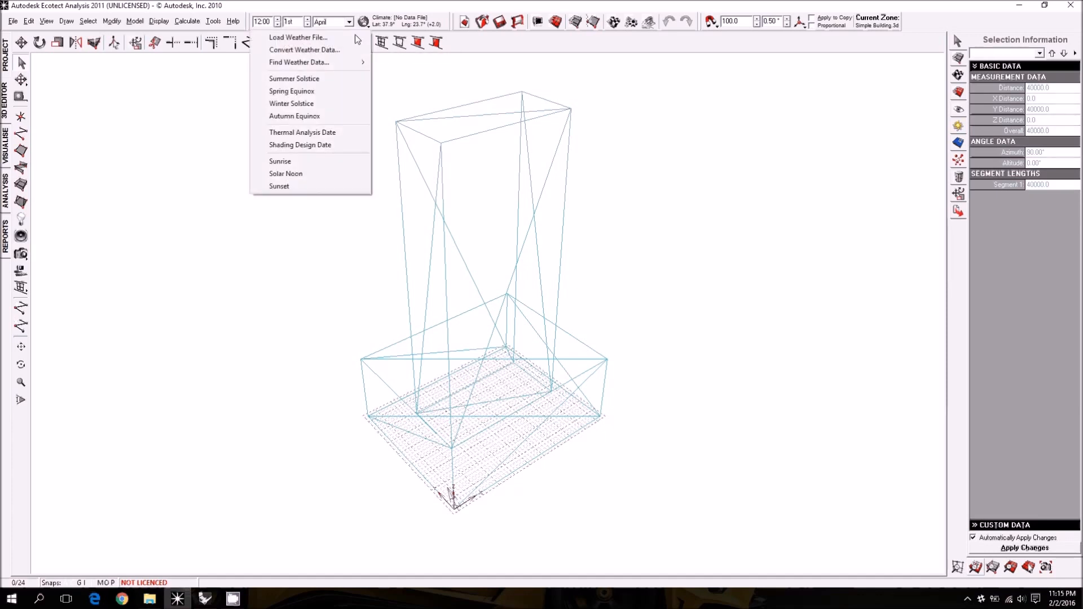
{"action": "left_click", "coordinate": [356, 38]}
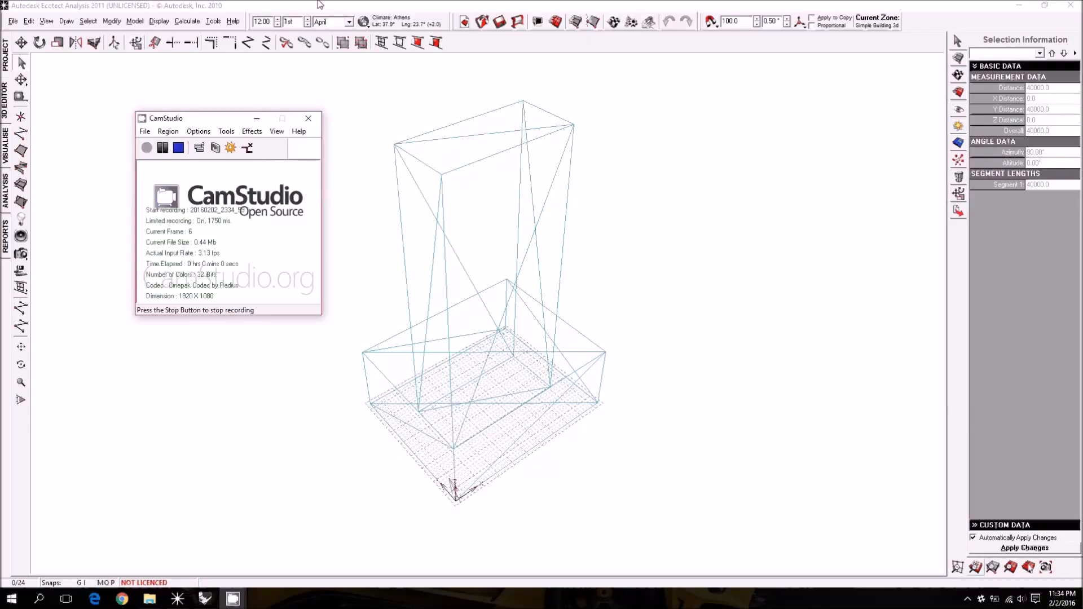
{"action": "left_click", "coordinate": [319, 5]}
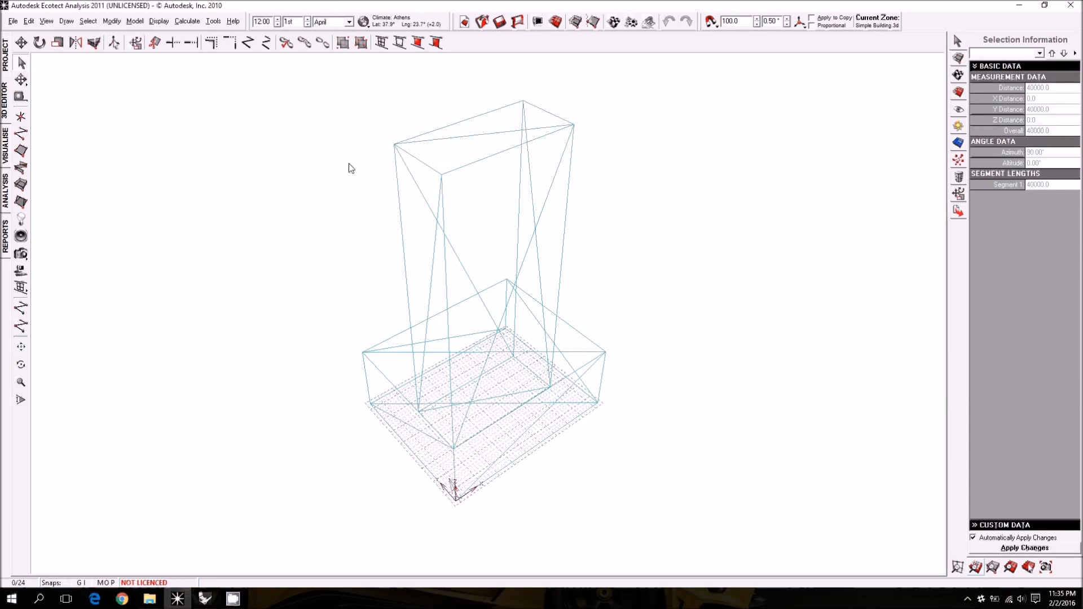
- Turn on the building's shadows and view them with shaded surfaces in the Visualise view
{"action": "right_click_drag", "start_coordinate": [413, 257], "coordinate": [414, 215]}
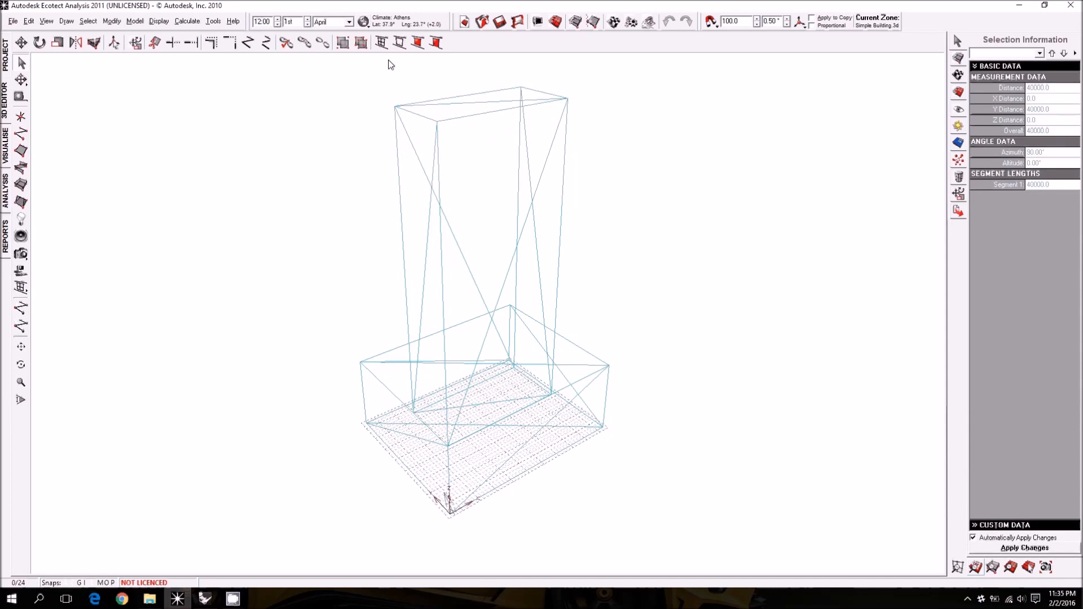
{"action": "right_click_drag", "start_coordinate": [399, 67], "coordinate": [411, 84]}
{"action": "mouse_move", "coordinate": [553, 411]}
{"action": "right_mouse_down"}
{"action": "mouse_move", "coordinate": [523, 422]}
{"action": "mouse_move", "coordinate": [564, 420]}
{"action": "mouse_move", "coordinate": [474, 415]}
{"action": "mouse_move", "coordinate": [553, 427]}
{"action": "right_mouse_up"}
{"action": "right_click_drag", "start_coordinate": [607, 457], "coordinate": [587, 466]}
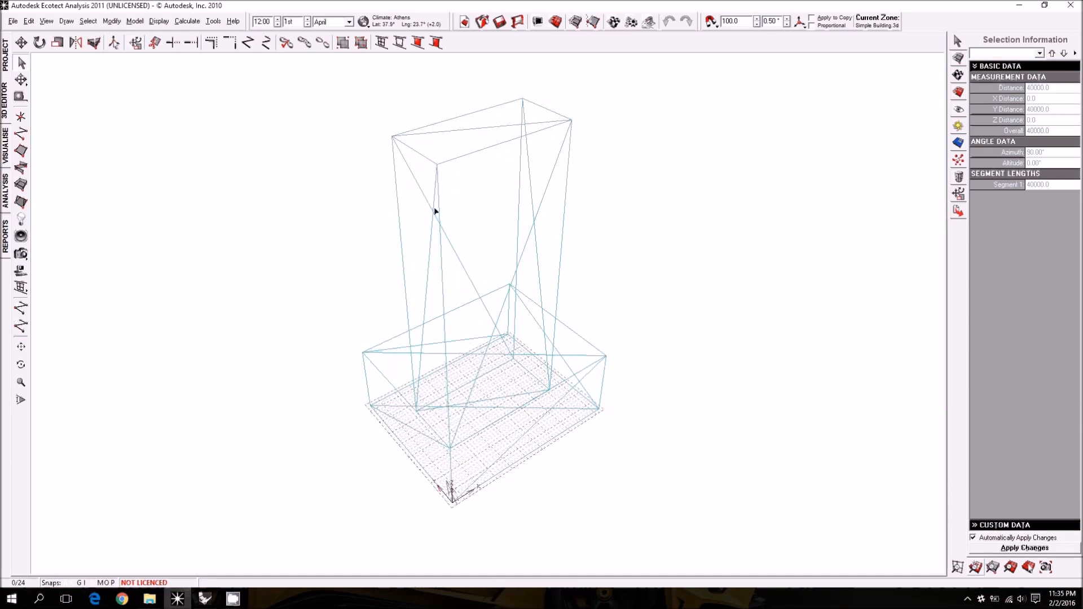
{"action": "mouse_move", "coordinate": [448, 307]}
{"action": "right_mouse_down"}
{"action": "mouse_move", "coordinate": [509, 307]}
{"action": "mouse_move", "coordinate": [435, 297]}
{"action": "mouse_move", "coordinate": [461, 302]}
{"action": "right_mouse_up"}
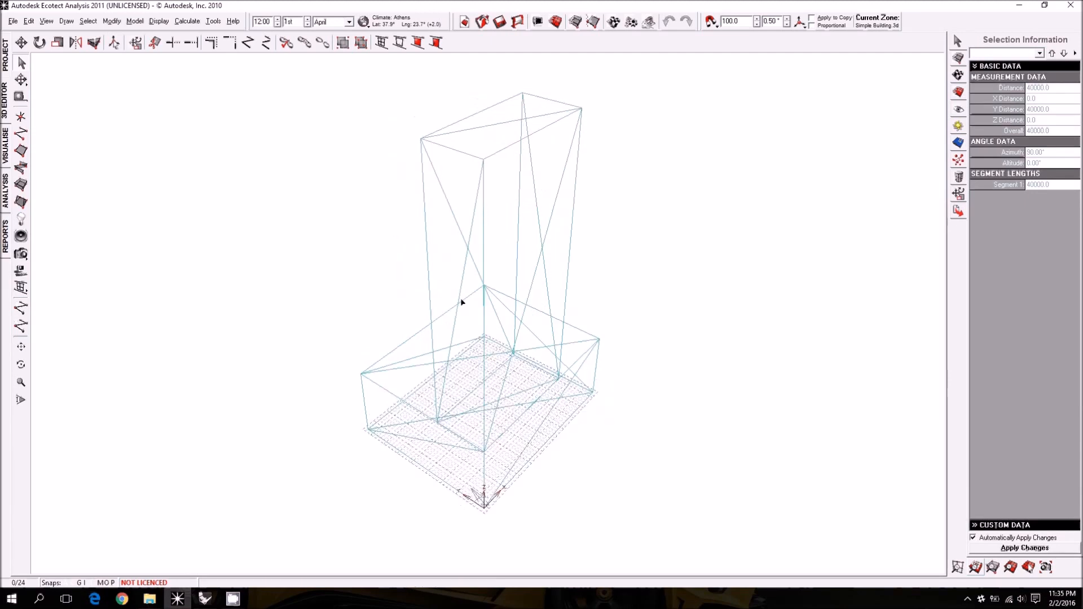
{"action": "left_click", "coordinate": [957, 128]}
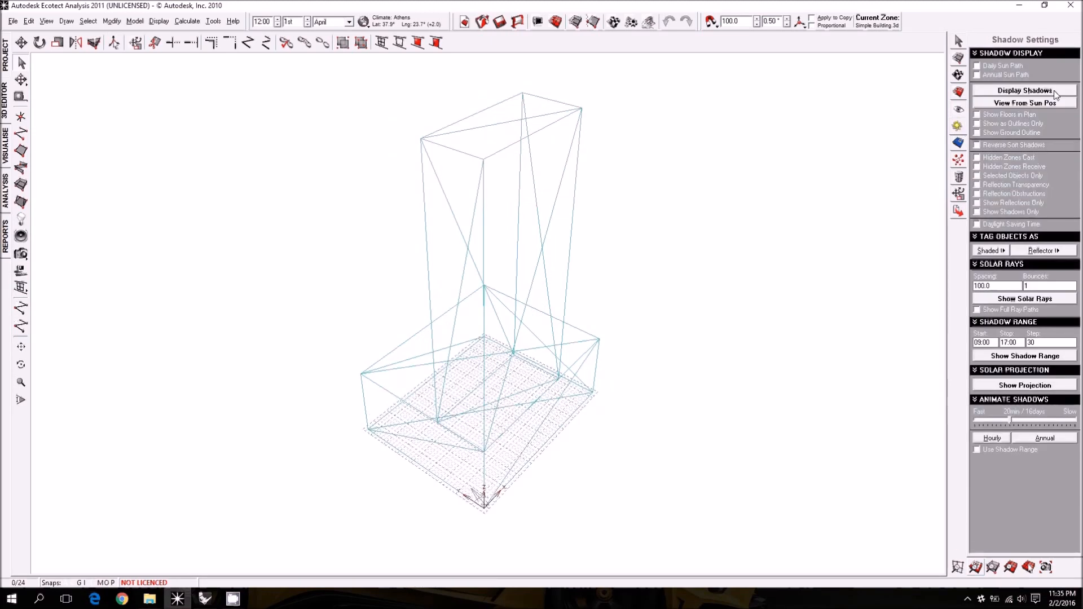
{"action": "left_click", "coordinate": [1053, 91]}
{"action": "mouse_move", "coordinate": [818, 215]}
{"action": "right_mouse_down"}
{"action": "mouse_move", "coordinate": [689, 244]}
{"action": "mouse_move", "coordinate": [263, 288]}
{"action": "right_mouse_up"}
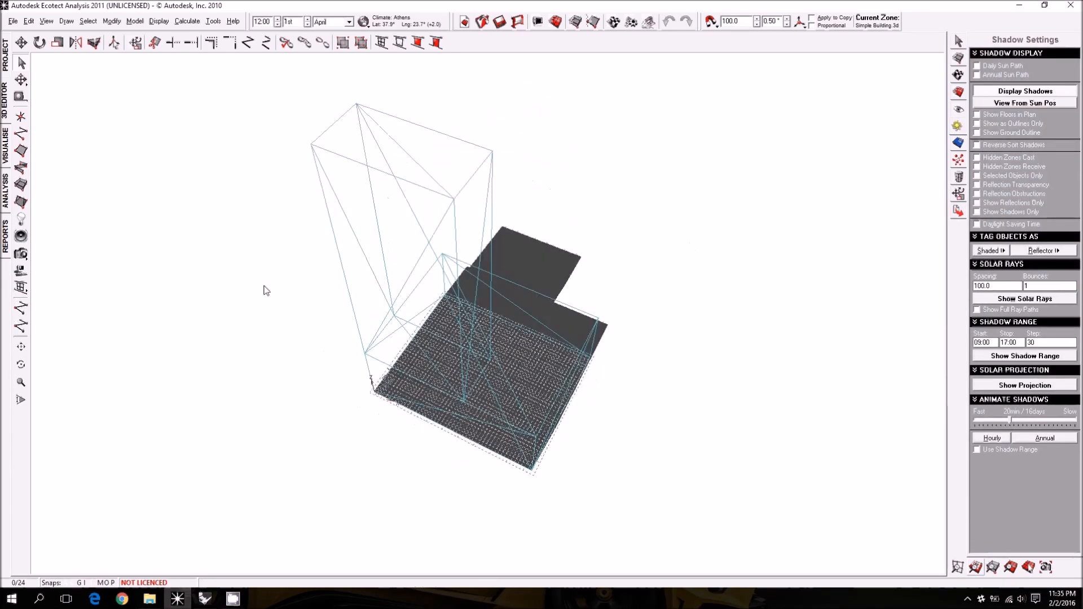
{"action": "left_click", "coordinate": [21, 152]}
{"action": "left_click_drag", "start_coordinate": [324, 274], "coordinate": [804, 364]}
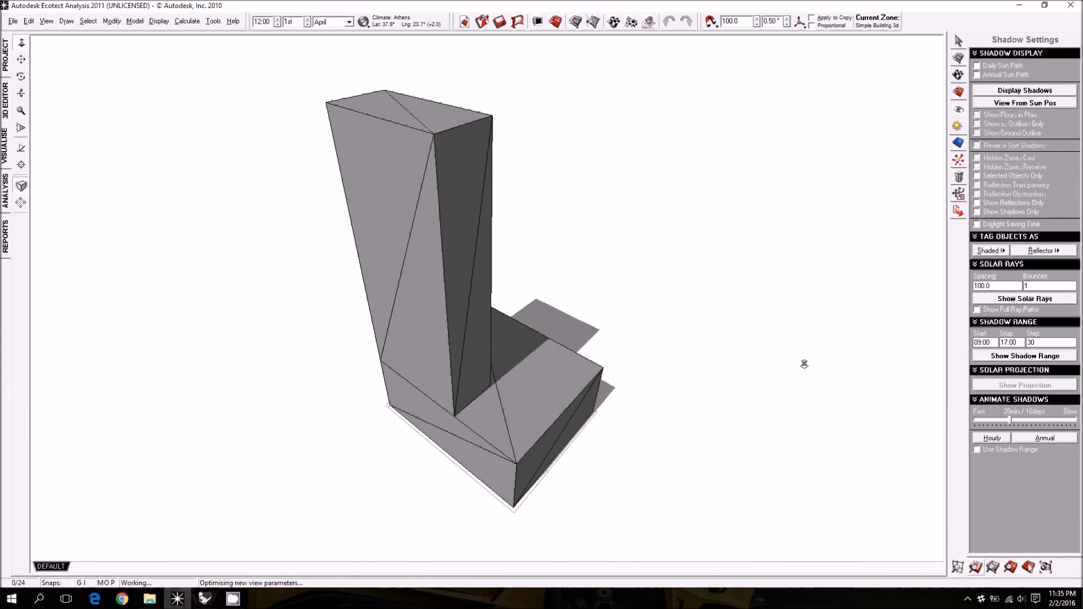
- Show the daily sun path around the building and move the sun along it to 10:45 on 1st April
{"action": "left_click", "coordinate": [1007, 67]}
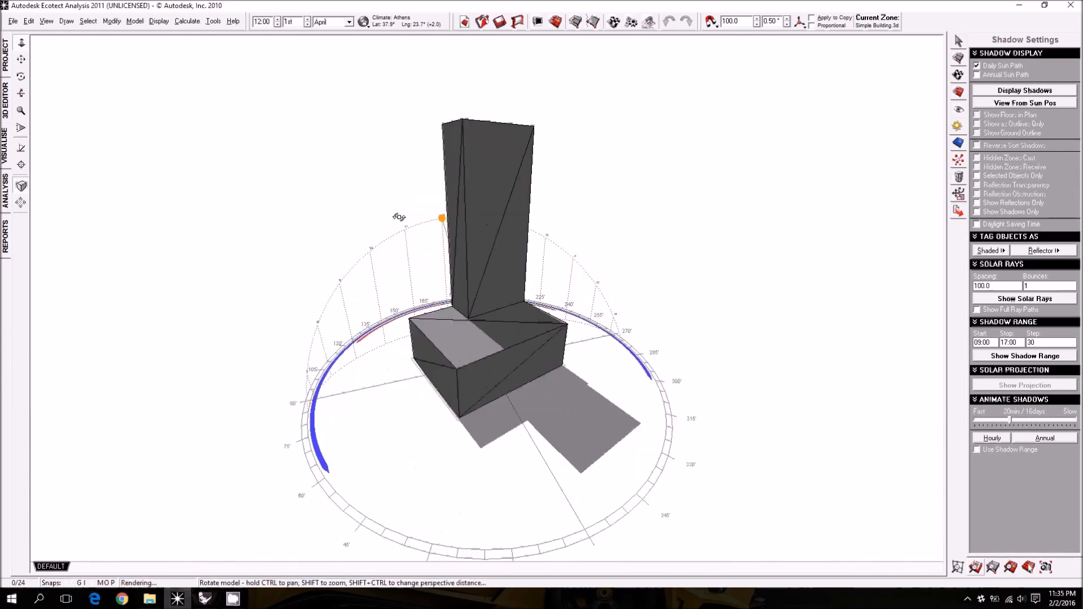
{"action": "left_click_drag", "start_coordinate": [399, 216], "coordinate": [633, 267]}
{"action": "right_click_drag", "start_coordinate": [632, 267], "coordinate": [601, 277]}
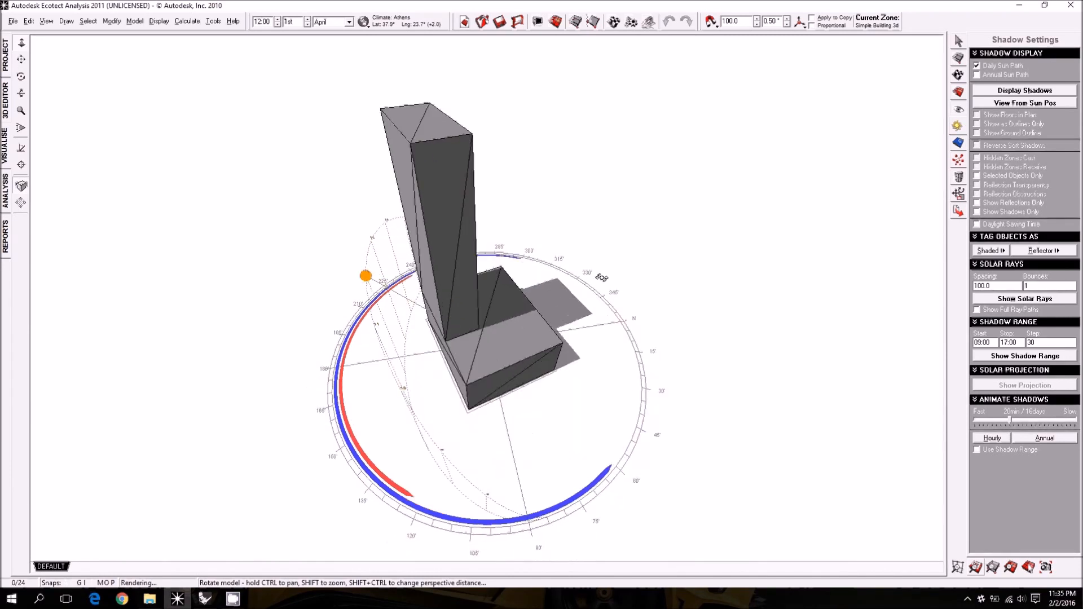
{"action": "right_click_drag", "start_coordinate": [526, 314], "coordinate": [346, 310]}
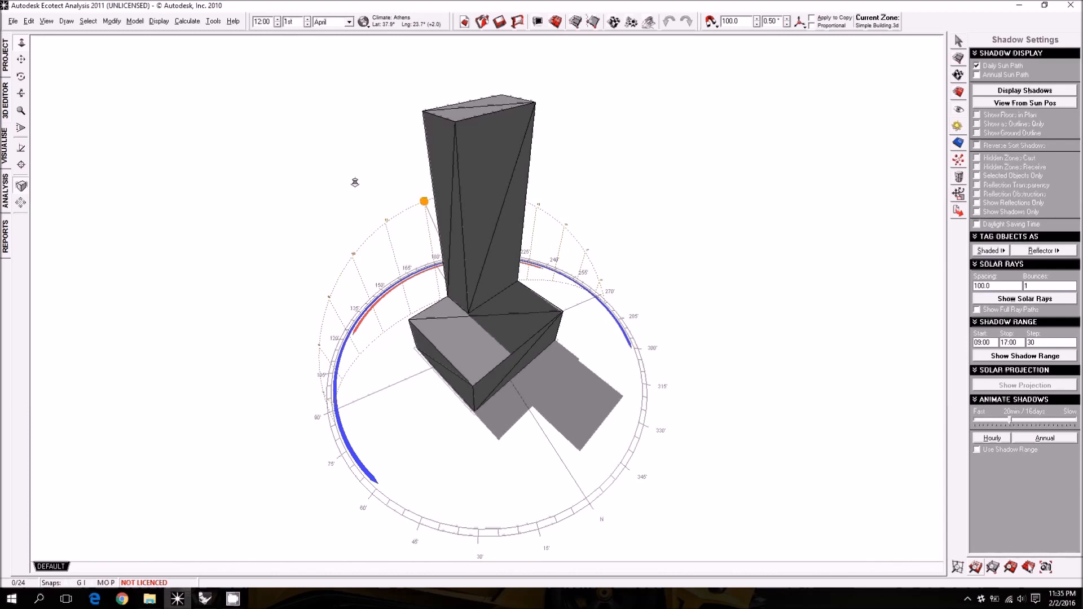
{"action": "mouse_move", "coordinate": [424, 201]}
{"action": "left_mouse_down"}
{"action": "mouse_move", "coordinate": [357, 248]}
{"action": "mouse_move", "coordinate": [559, 251]}
{"action": "mouse_move", "coordinate": [496, 218]}
{"action": "mouse_move", "coordinate": [367, 239]}
{"action": "mouse_move", "coordinate": [521, 194]}
{"action": "mouse_move", "coordinate": [388, 253]}
{"action": "left_mouse_up"}
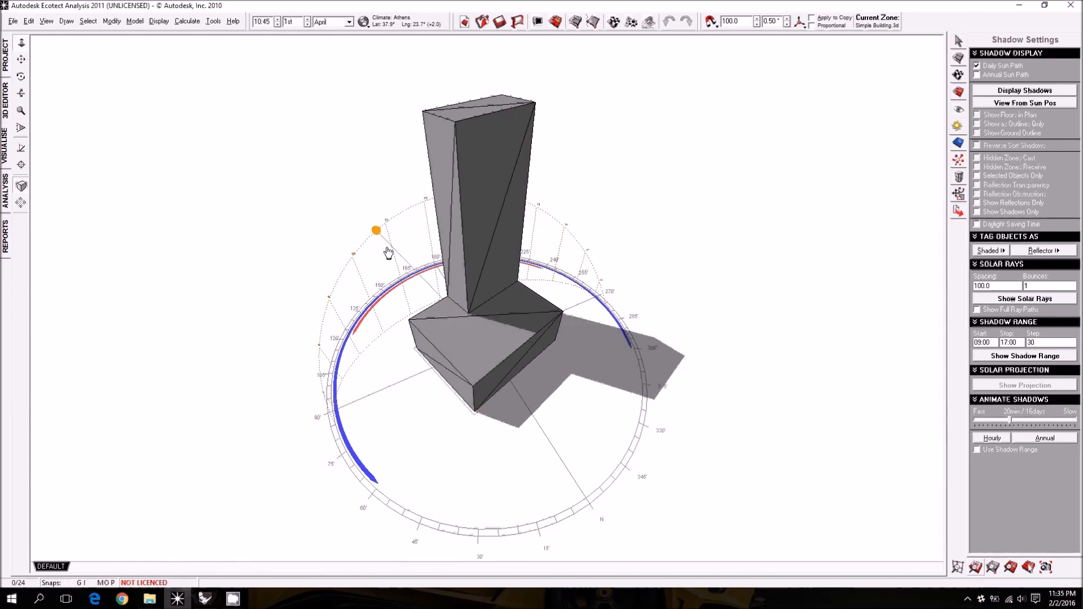
{"action": "right_click_drag", "start_coordinate": [388, 252], "coordinate": [830, 379]}
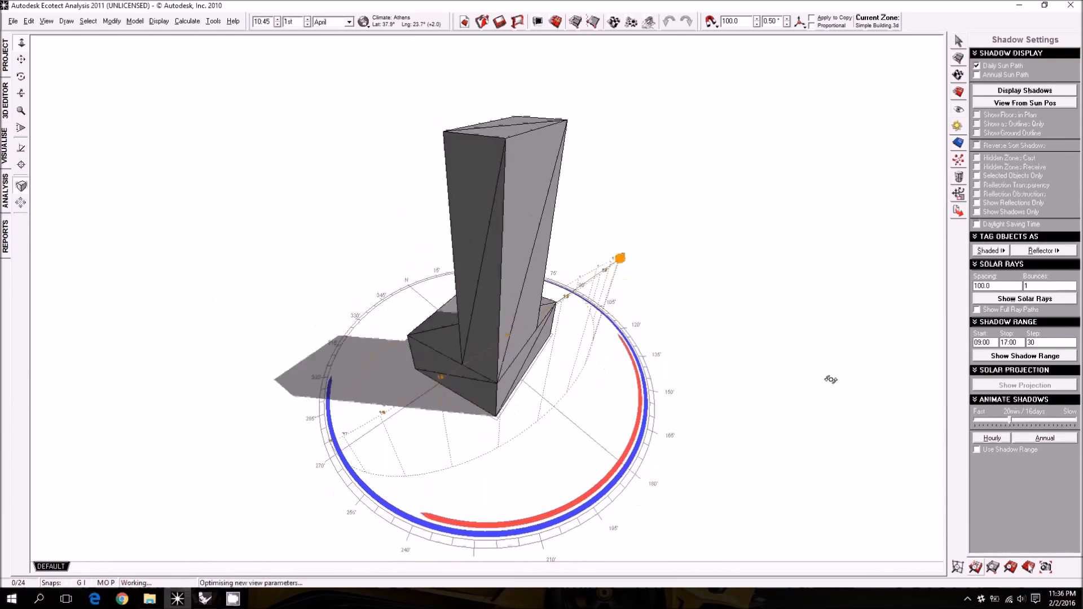
- Hide the daily sun path and examine the shadow cast by the shaded building
{"action": "left_click", "coordinate": [977, 65]}
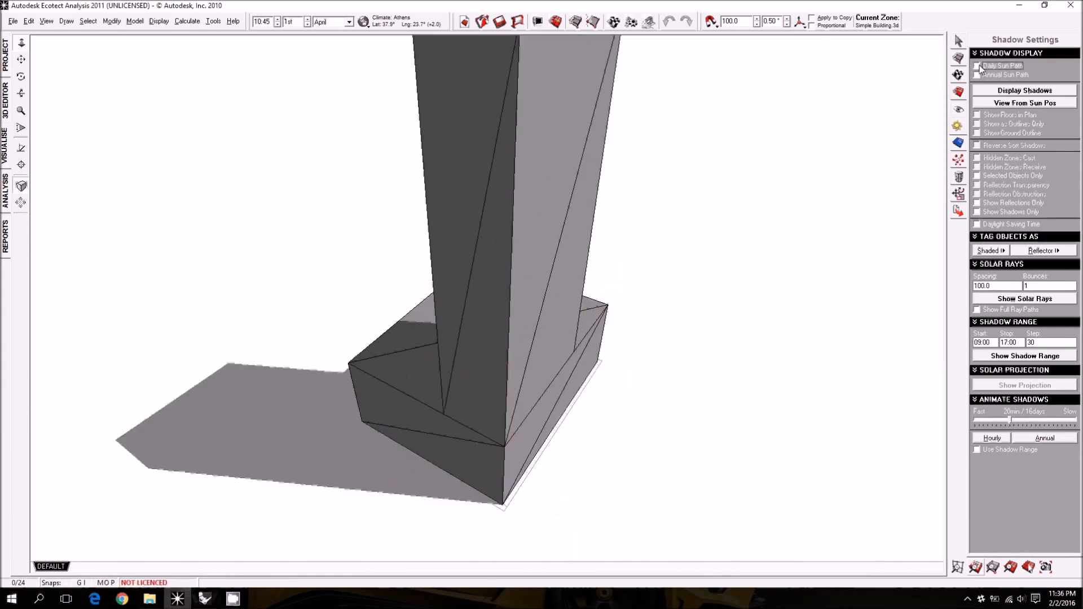
{"action": "right_click_drag", "start_coordinate": [632, 278], "coordinate": [573, 329]}
{"action": "scroll", "coordinate": [573, 328], "scroll_direction": "down", "scroll_amount": 2}
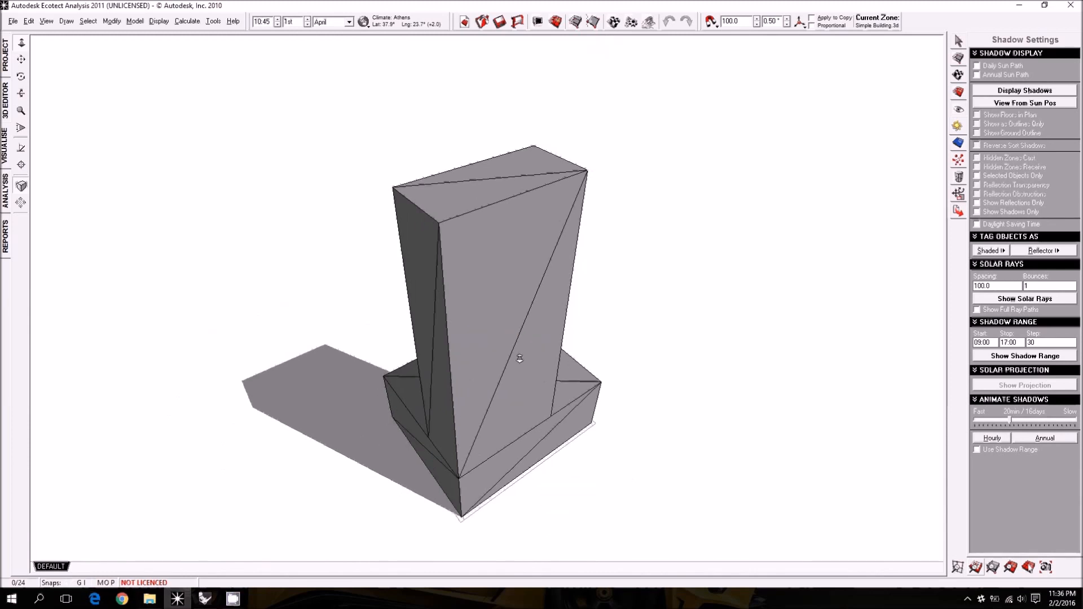
{"action": "middle_click_drag", "start_coordinate": [517, 357], "coordinate": [530, 339]}
- Return to the 3D editor and turn off the shadow display
{"action": "left_click", "coordinate": [6, 100]}
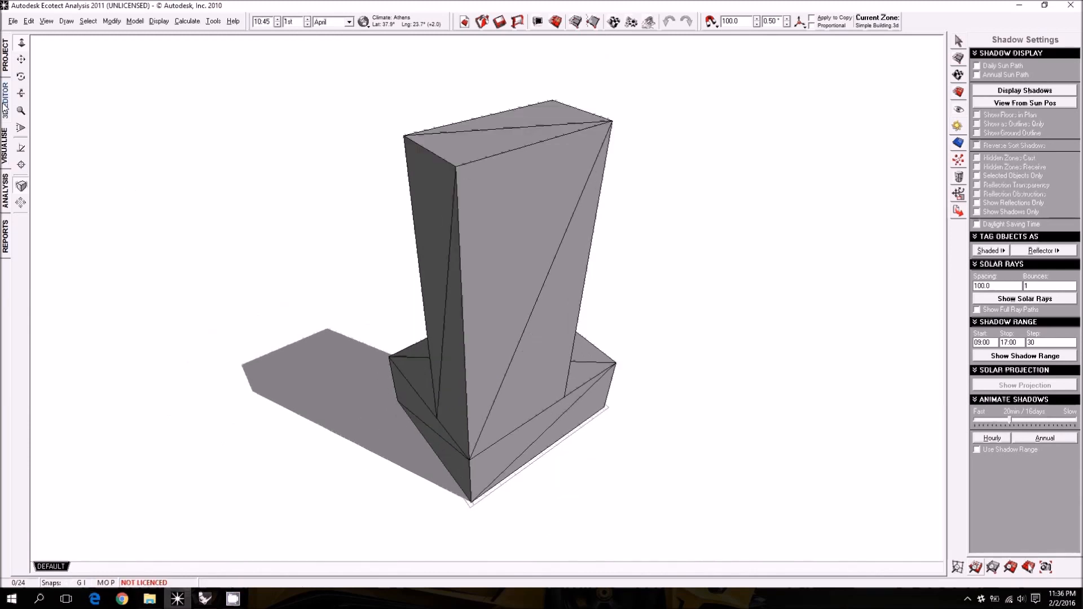
{"action": "right_click_drag", "start_coordinate": [166, 190], "coordinate": [587, 298]}
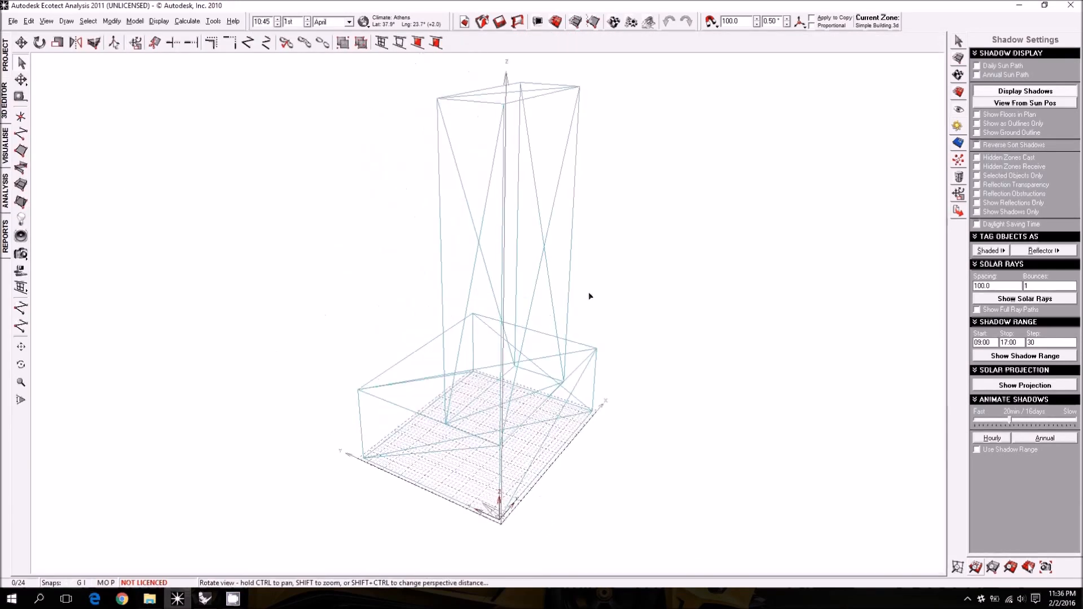
{"action": "left_click", "coordinate": [1036, 97]}
{"action": "right_click_drag", "start_coordinate": [715, 295], "coordinate": [679, 328]}
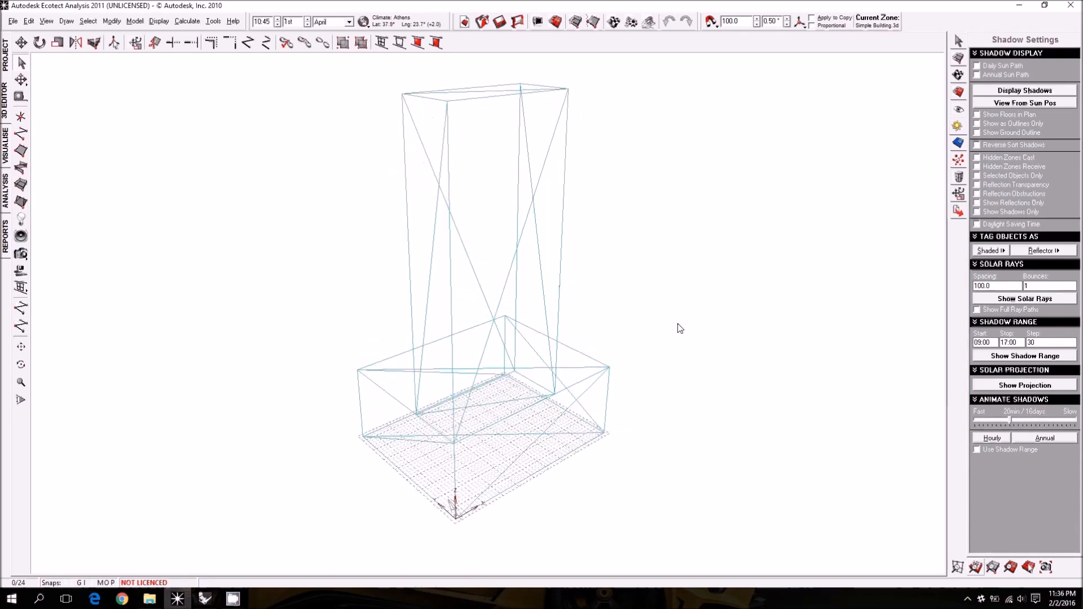
- Examine the wireframe tower and base from several sides, checking the triangulated faces that make up the model
{"action": "right_click_drag", "start_coordinate": [662, 230], "coordinate": [622, 245]}
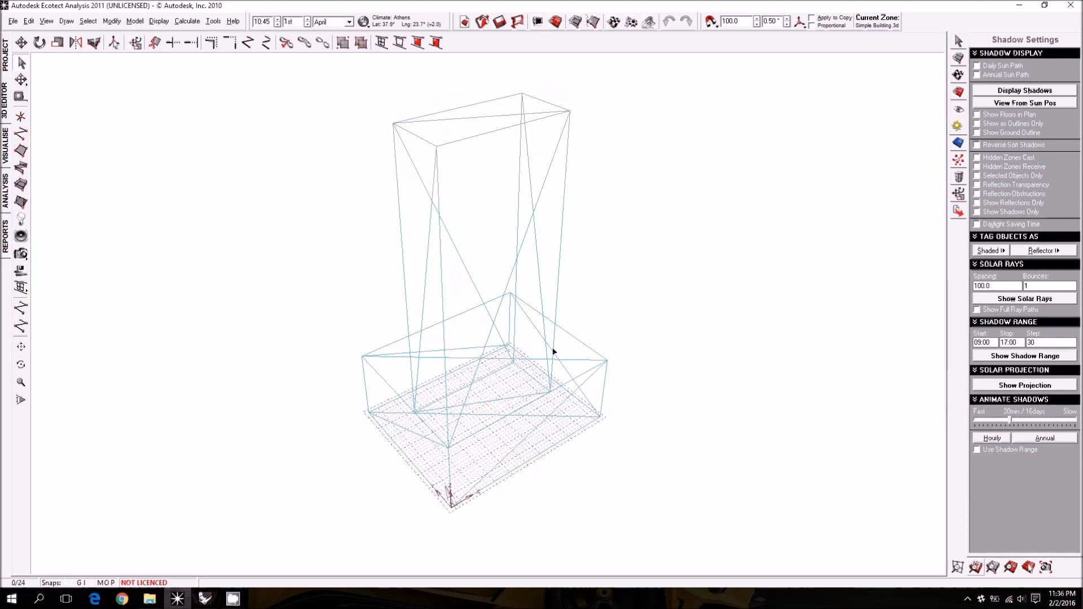
{"action": "right_click_drag", "start_coordinate": [626, 343], "coordinate": [612, 360]}
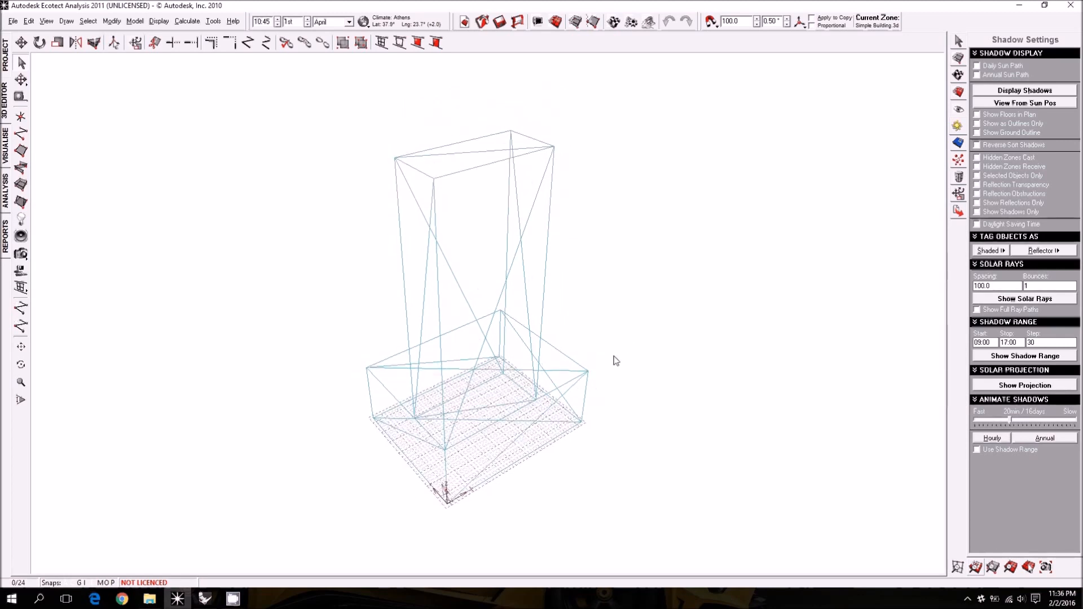
{"action": "right_click_drag", "start_coordinate": [321, 169], "coordinate": [225, 295]}
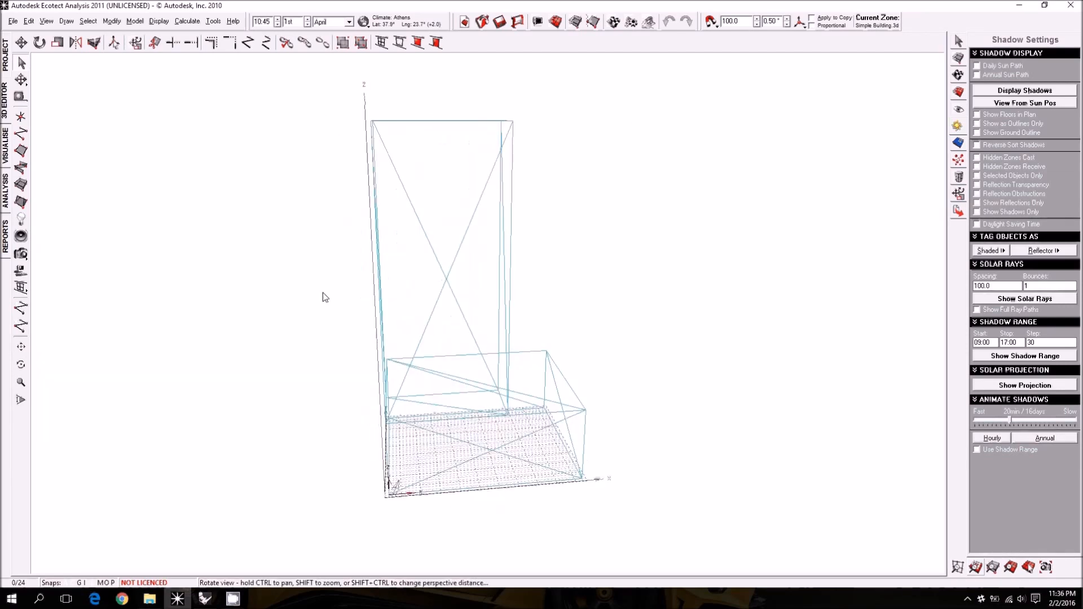
{"action": "right_click_drag", "start_coordinate": [322, 293], "coordinate": [360, 317]}
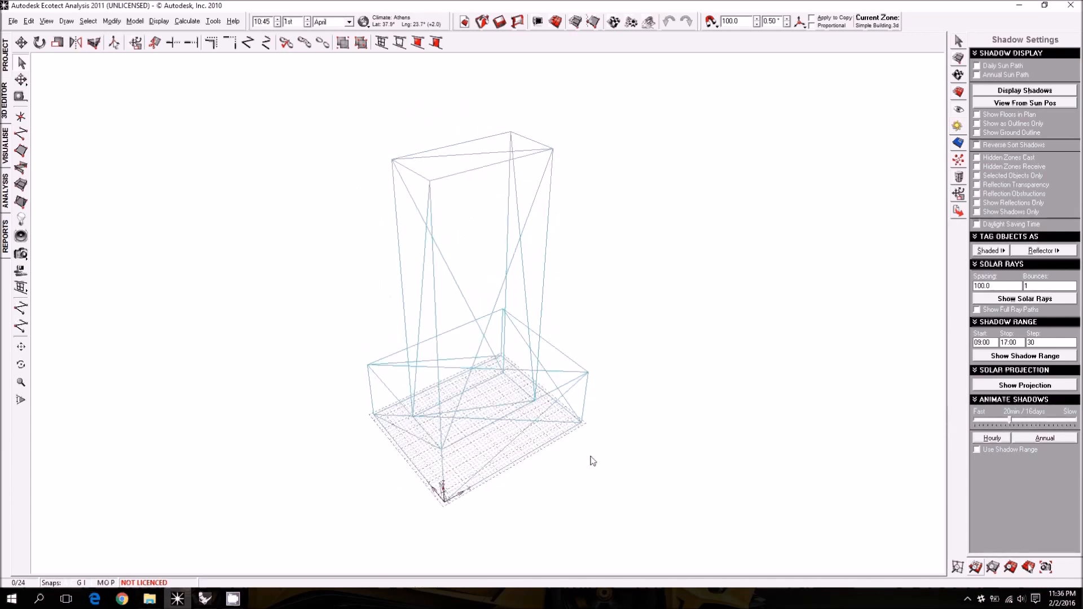
{"action": "mouse_move", "coordinate": [592, 461]}
{"action": "right_mouse_down"}
{"action": "mouse_move", "coordinate": [582, 467]}
{"action": "mouse_move", "coordinate": [593, 450]}
{"action": "right_mouse_up"}
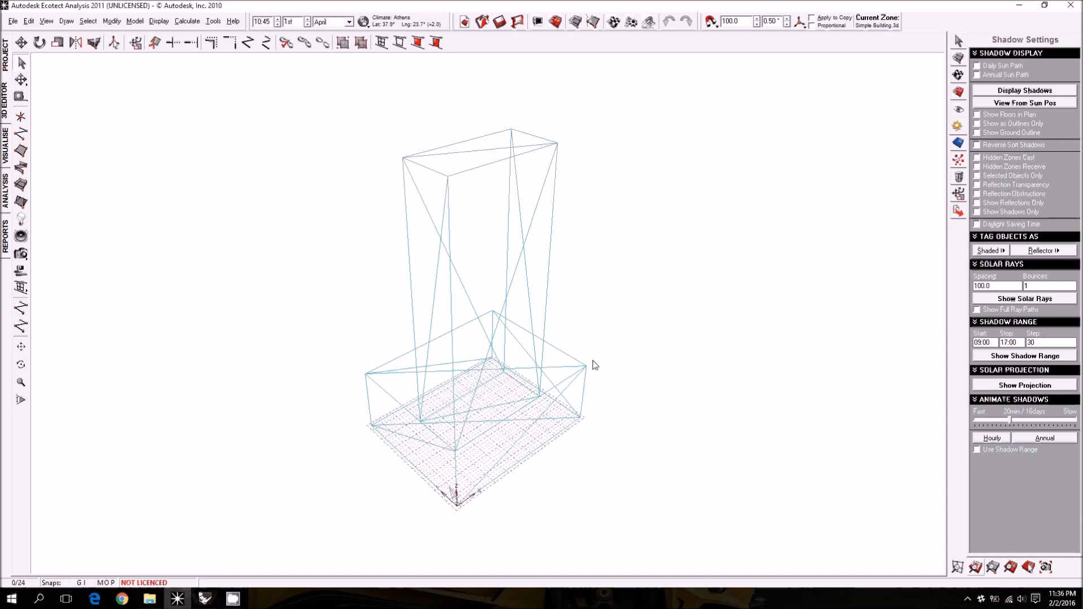
{"action": "right_click_drag", "start_coordinate": [593, 365], "coordinate": [489, 354]}
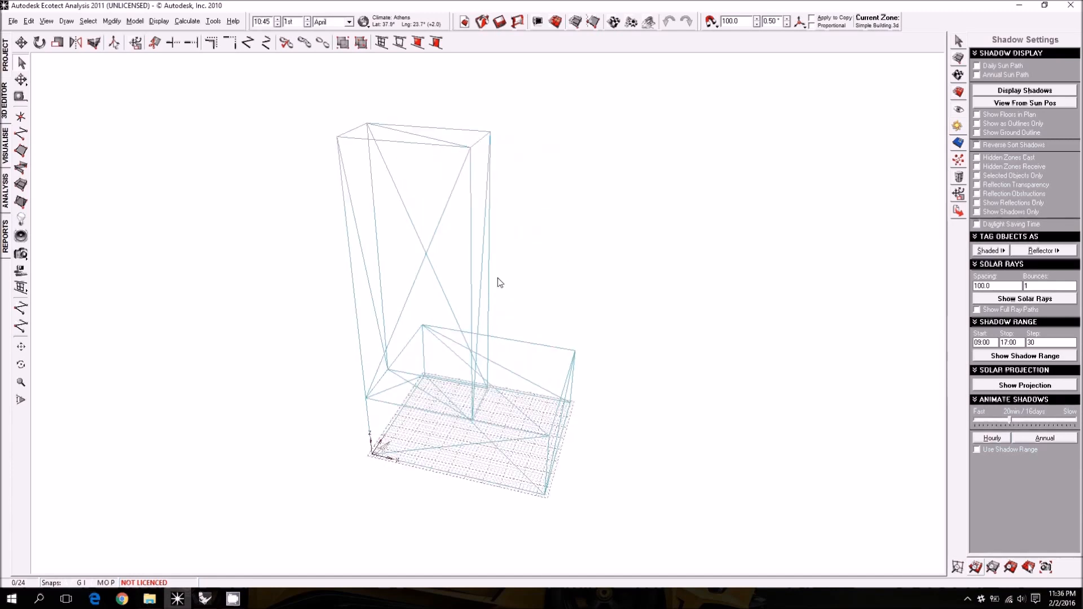
{"action": "right_click_drag", "start_coordinate": [515, 269], "coordinate": [486, 268]}
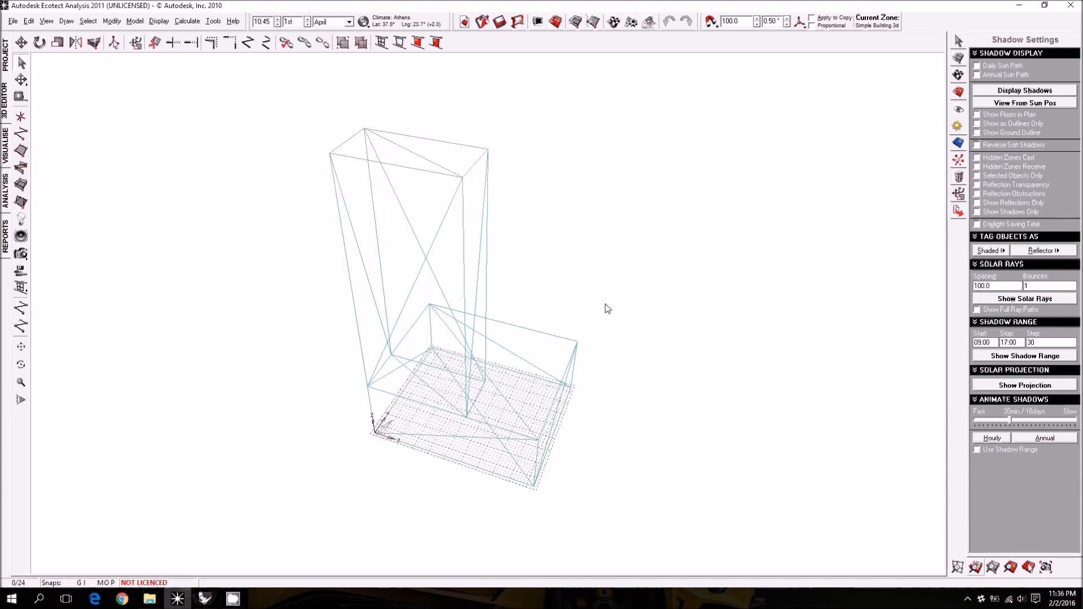
{"action": "right_click_drag", "start_coordinate": [580, 331], "coordinate": [558, 307]}
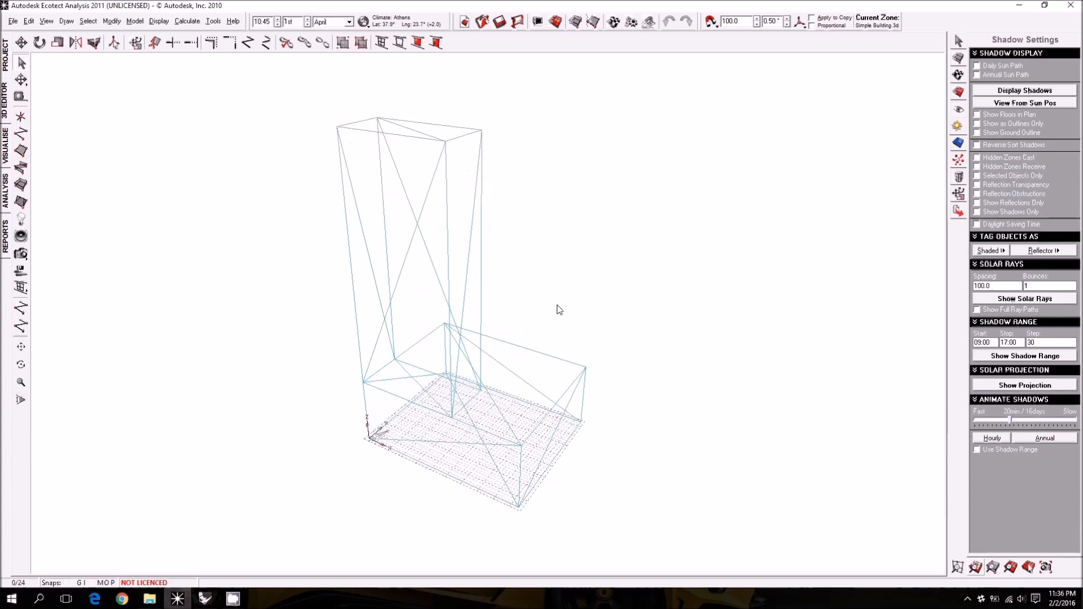
- Select one triangular surface of the tower's roof
{"action": "left_click", "coordinate": [447, 143]}
{"action": "right_click_drag", "start_coordinate": [446, 143], "coordinate": [423, 141]}
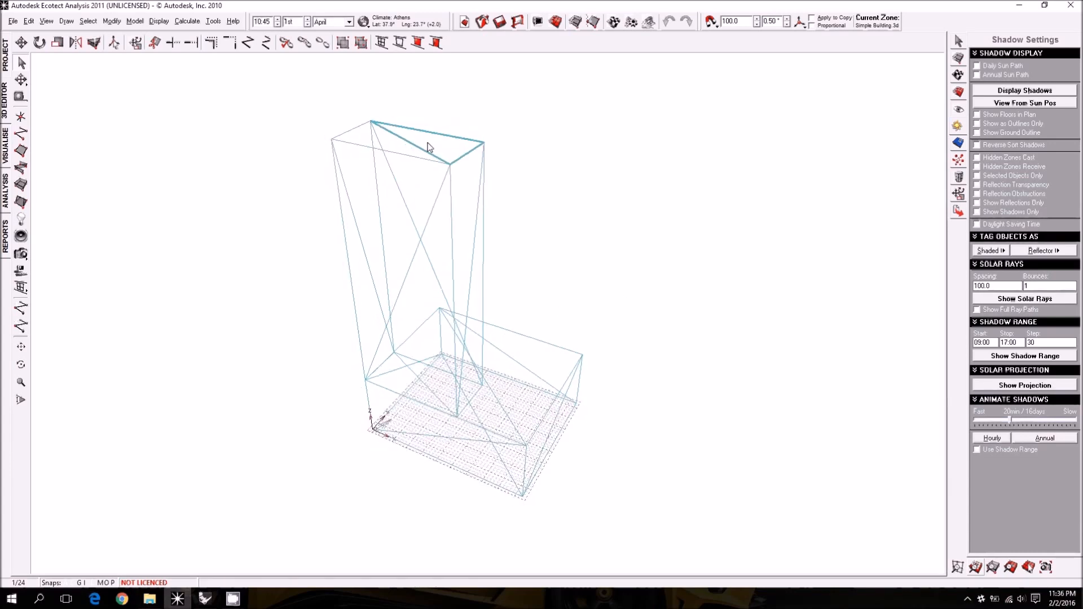
{"action": "right_click_drag", "start_coordinate": [435, 140], "coordinate": [450, 158]}
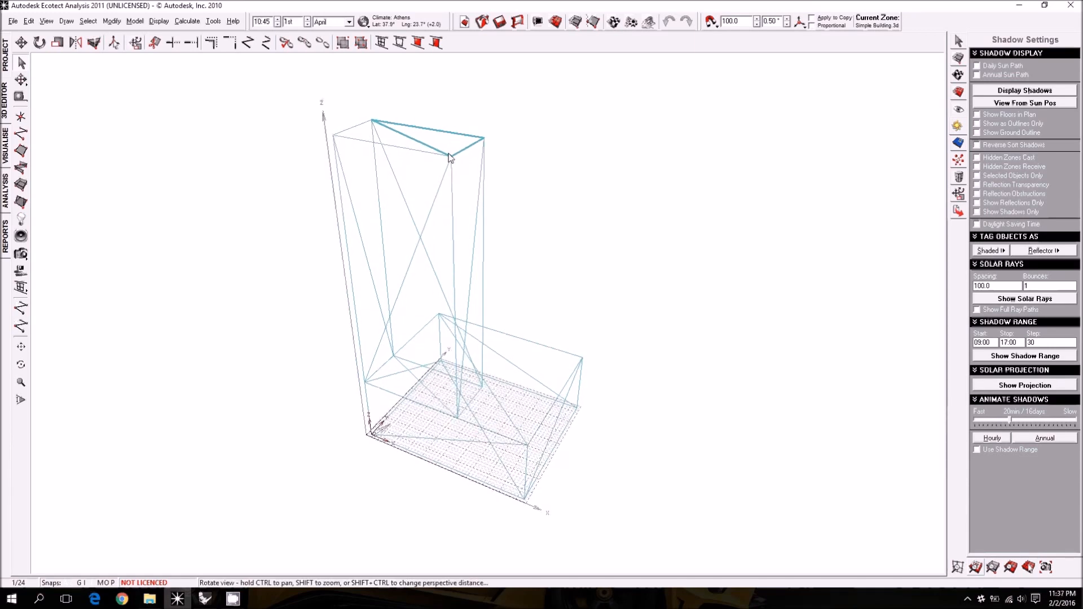
- Display the surface normals on all faces of the building model
{"action": "left_click", "coordinate": [160, 21]}
{"action": "left_click", "coordinate": [191, 59]}
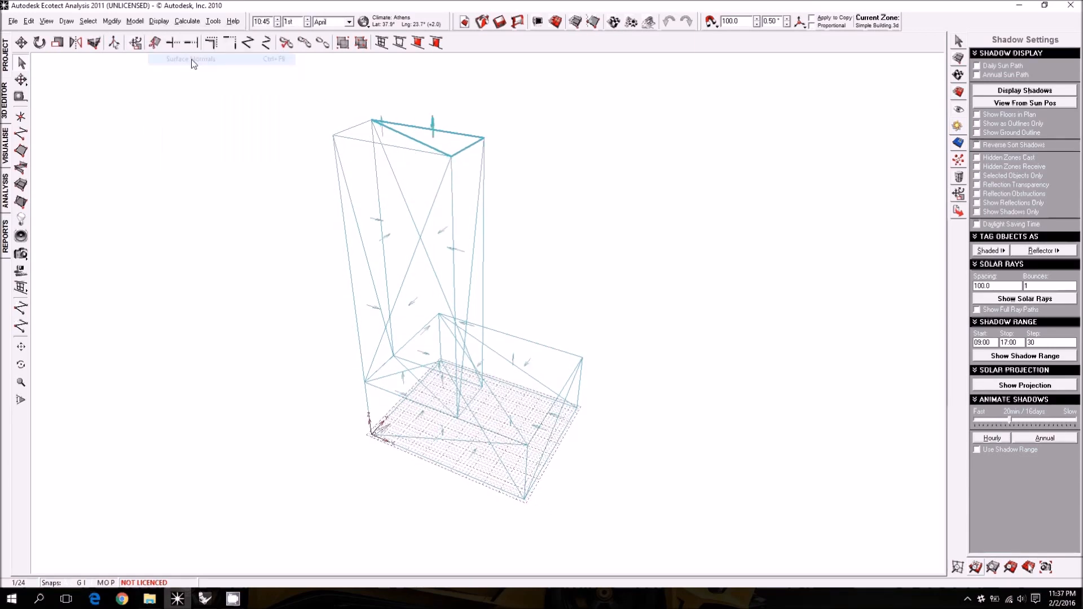
{"action": "left_click", "coordinate": [160, 22]}
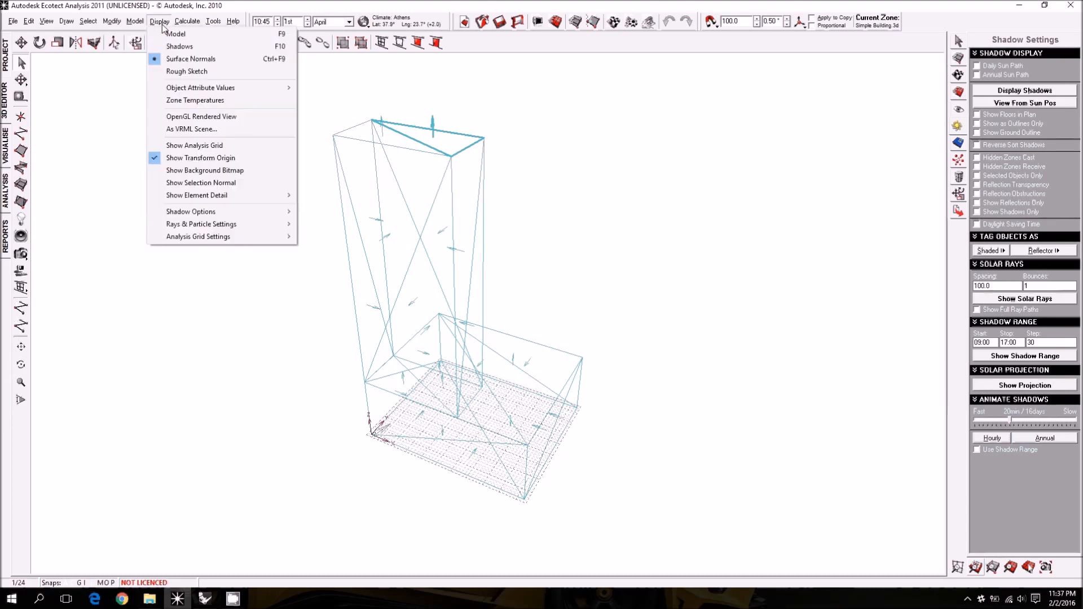
{"action": "left_click", "coordinate": [360, 5]}
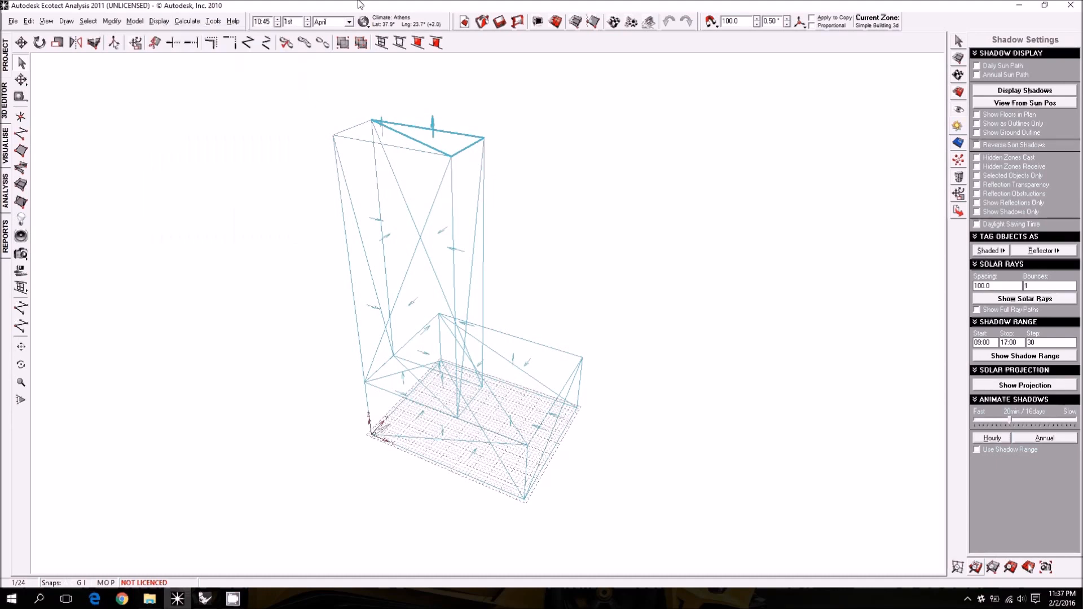
- Examine the direction of the surface normals on the tower's roof and on one of its triangular side faces
{"action": "right_click_drag", "start_coordinate": [512, 214], "coordinate": [531, 252]}
{"action": "right_click_drag", "start_coordinate": [413, 244], "coordinate": [429, 147]}
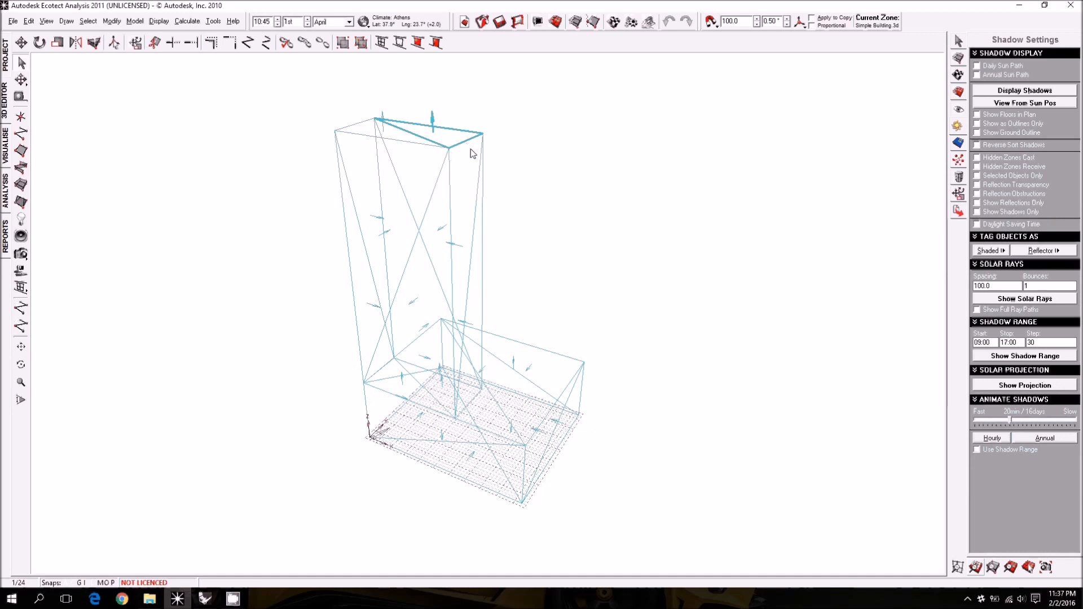
{"action": "right_click_drag", "start_coordinate": [547, 310], "coordinate": [496, 325]}
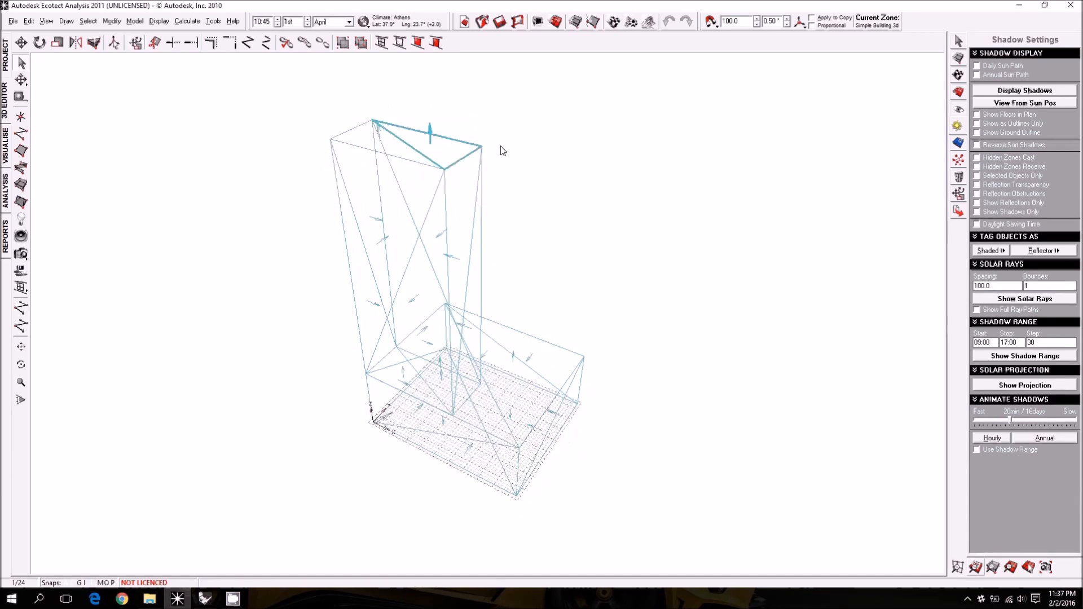
{"action": "right_click_drag", "start_coordinate": [416, 139], "coordinate": [401, 145]}
{"action": "left_click_drag", "start_coordinate": [301, 95], "coordinate": [544, 166]}
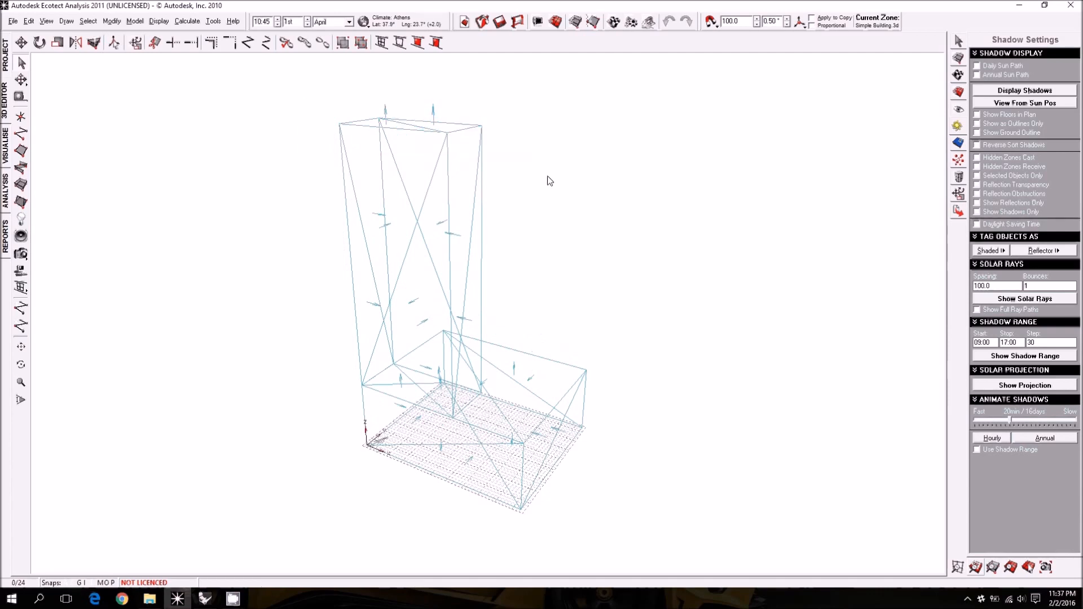
{"action": "left_click", "coordinate": [454, 242]}
{"action": "right_click_drag", "start_coordinate": [527, 266], "coordinate": [559, 241]}
{"action": "right_click_drag", "start_coordinate": [505, 209], "coordinate": [401, 197]}
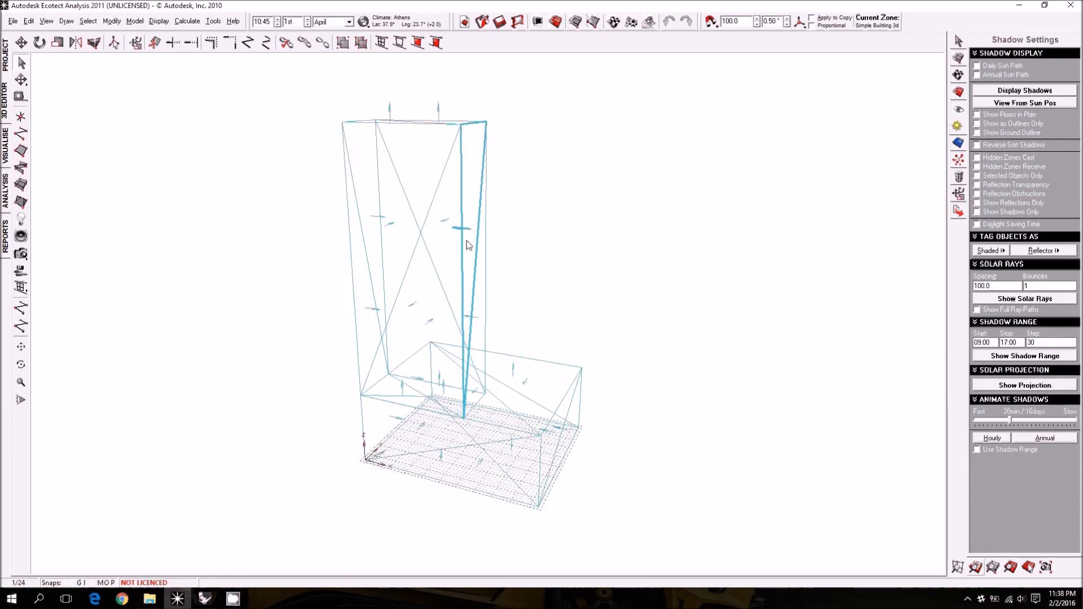
- Select all the tower's triangular wall faces together and reverse their normals to point outward
{"action": "right_click_drag", "start_coordinate": [530, 276], "coordinate": [552, 231]}
{"action": "left_click_drag", "start_coordinate": [573, 189], "coordinate": [314, 334]}
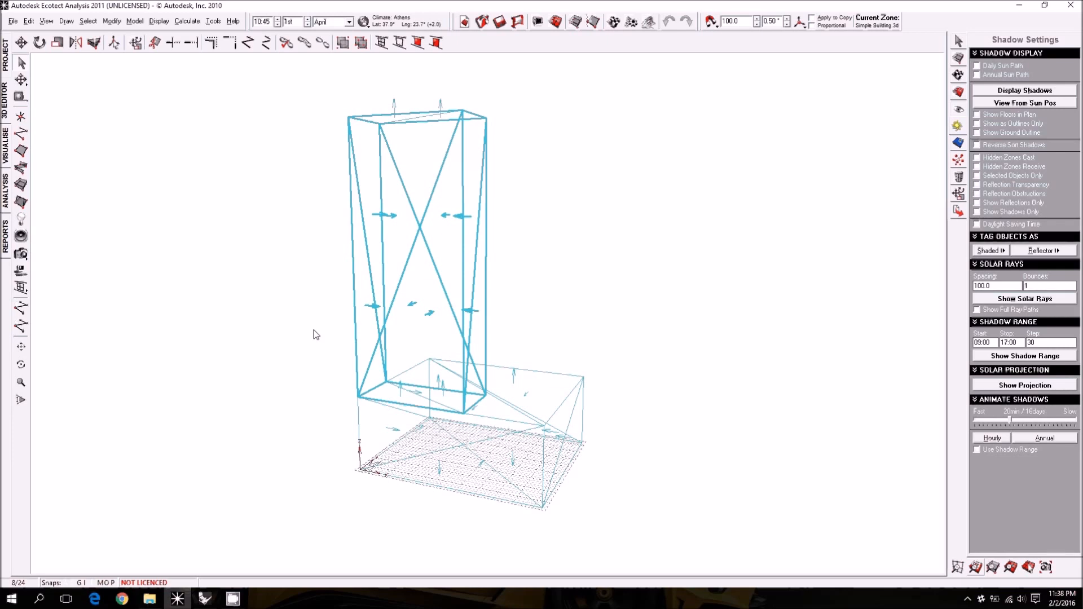
{"action": "key", "text": "ctrl+r"}
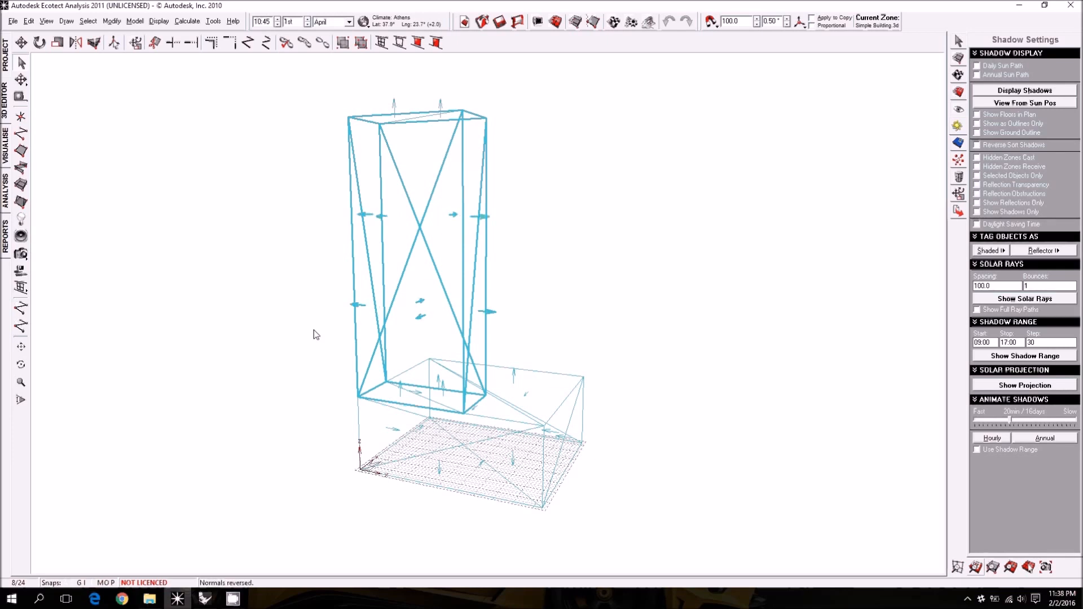
{"action": "left_click", "coordinate": [566, 278]}
- Select the triangular side faces of the low base volume and reverse their normals to point outward
{"action": "right_click_drag", "start_coordinate": [566, 278], "coordinate": [632, 410]}
{"action": "left_click_drag", "start_coordinate": [621, 430], "coordinate": [297, 440]}
{"action": "right_click_drag", "start_coordinate": [297, 440], "coordinate": [484, 455]}
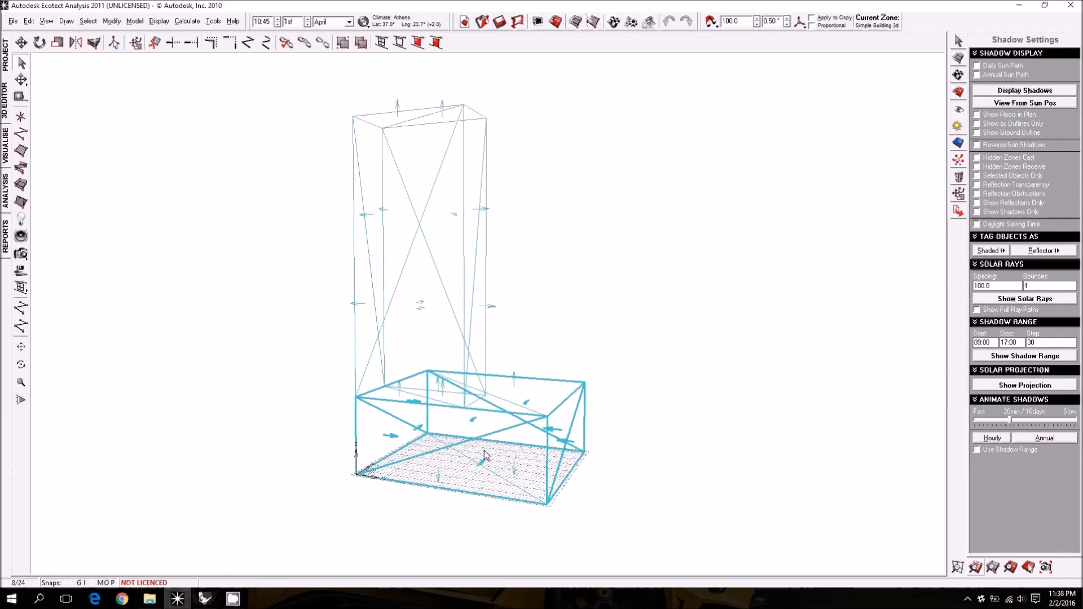
{"action": "key", "text": "ctrl+r"}
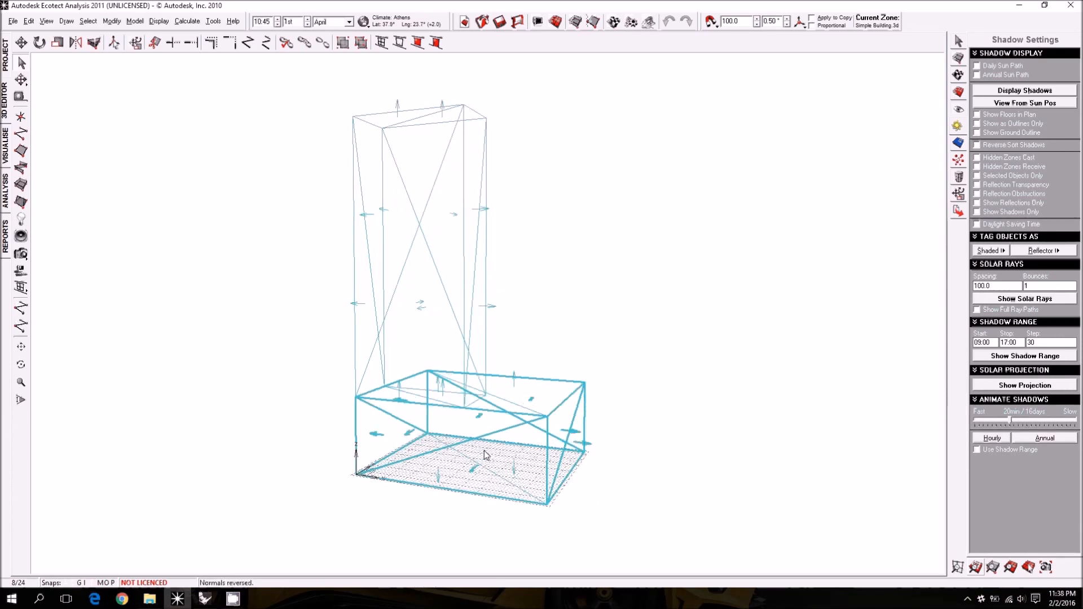
{"action": "left_click", "coordinate": [655, 397]}
- Select the two triangular floor faces at the bottom of the base volume and delete them
{"action": "right_click_drag", "start_coordinate": [642, 393], "coordinate": [670, 435]}
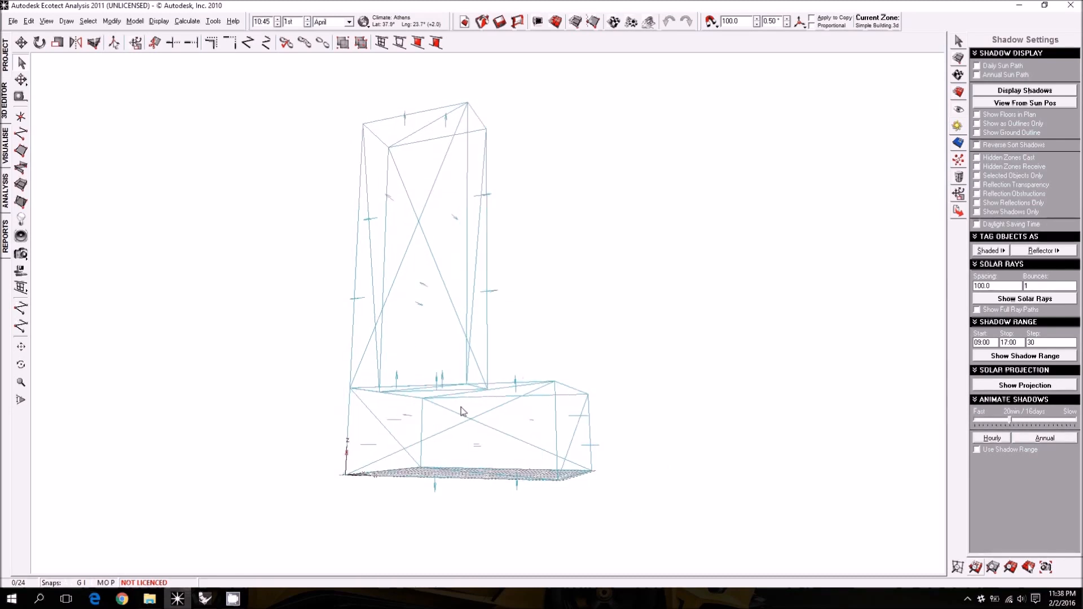
{"action": "right_click_drag", "start_coordinate": [462, 411], "coordinate": [459, 499]}
{"action": "right_click_drag", "start_coordinate": [311, 519], "coordinate": [600, 490]}
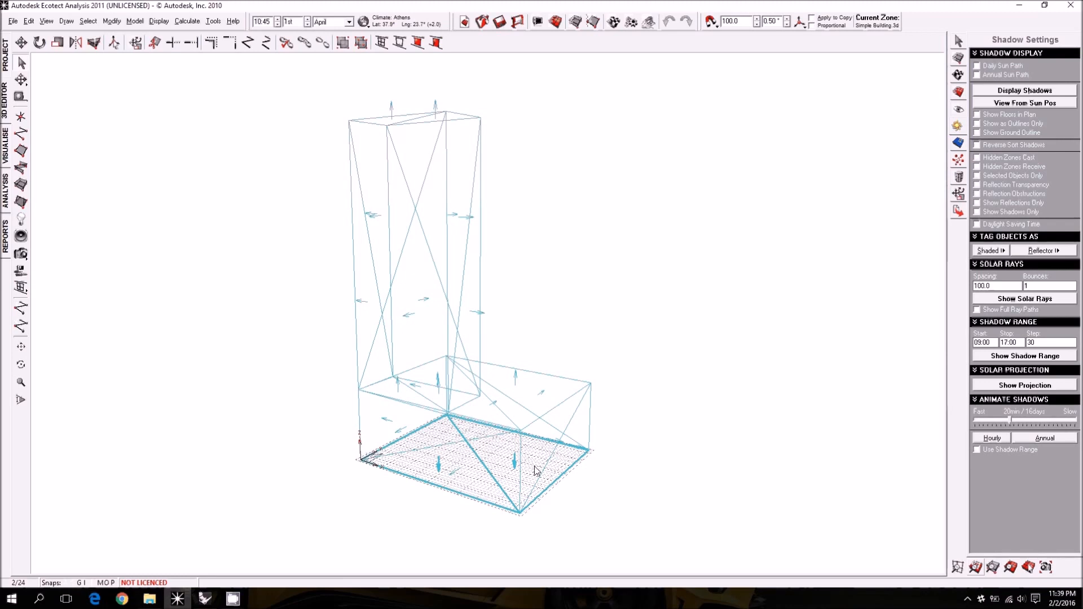
{"action": "right_click_drag", "start_coordinate": [541, 475], "coordinate": [514, 482]}
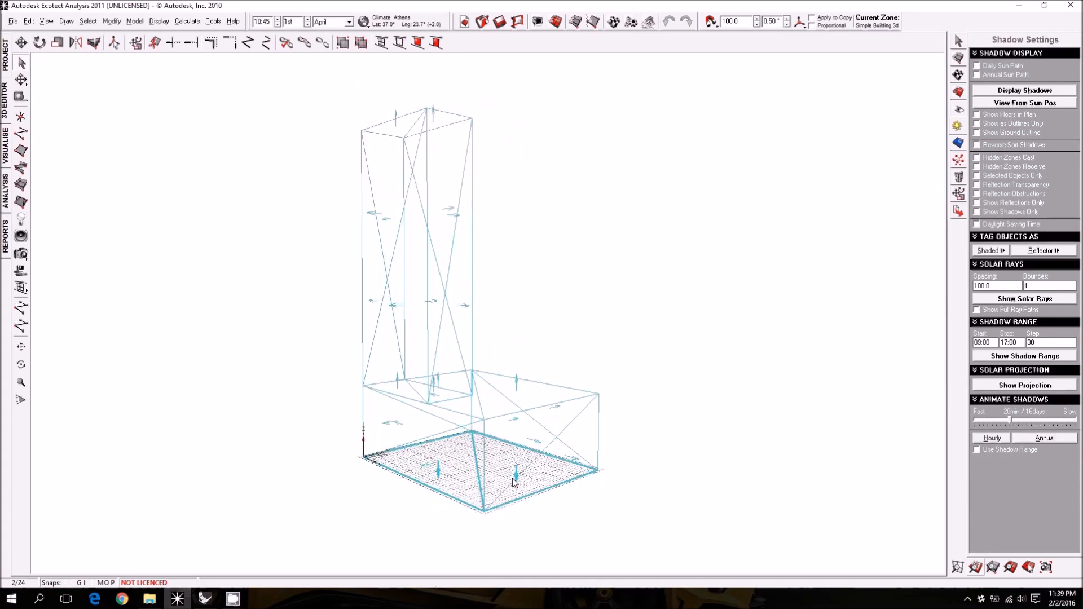
{"action": "mouse_move", "coordinate": [485, 486]}
{"action": "right_mouse_down"}
{"action": "mouse_move", "coordinate": [488, 420]}
{"action": "mouse_move", "coordinate": [490, 468]}
{"action": "right_mouse_up"}
{"action": "right_click_drag", "start_coordinate": [520, 404], "coordinate": [536, 465]}
{"action": "key", "text": "Delete"}
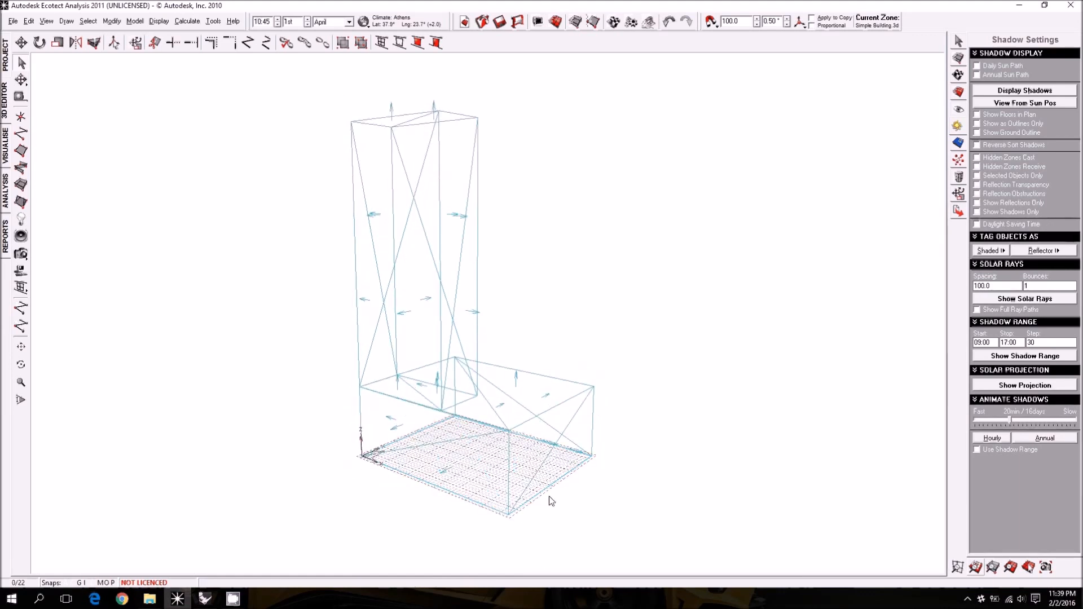
- Delete the two triangular faces at the tower's foot, where it meets the roof of the base volume
{"action": "right_click_drag", "start_coordinate": [558, 488], "coordinate": [476, 481]}
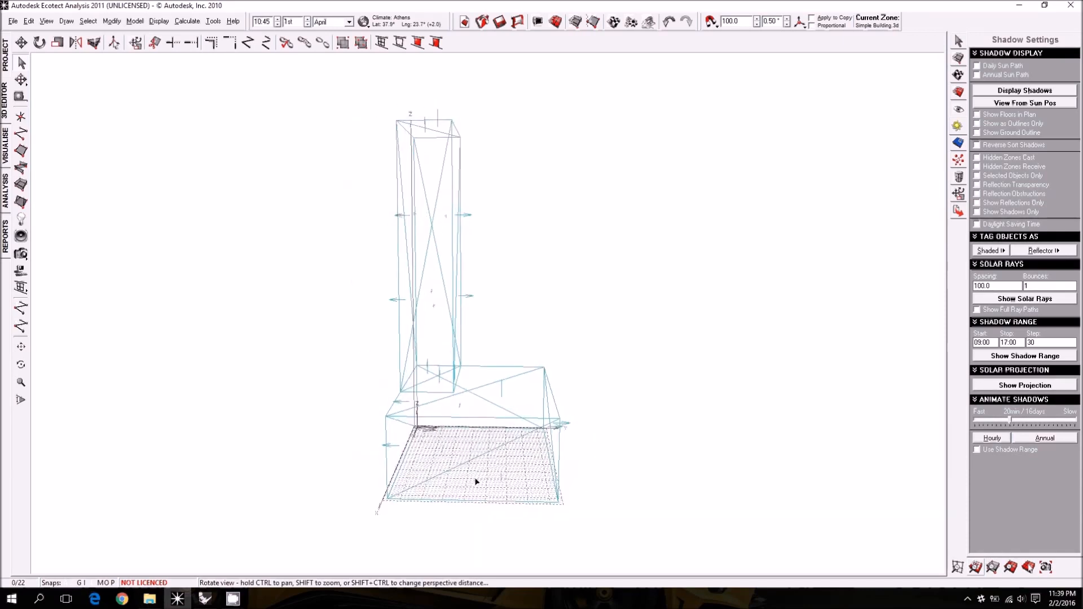
{"action": "left_click_drag", "start_coordinate": [355, 333], "coordinate": [472, 404]}
{"action": "mouse_move", "coordinate": [472, 403]}
{"action": "right_mouse_down"}
{"action": "mouse_move", "coordinate": [442, 450]}
{"action": "mouse_move", "coordinate": [466, 376]}
{"action": "mouse_move", "coordinate": [466, 391]}
{"action": "right_mouse_up"}
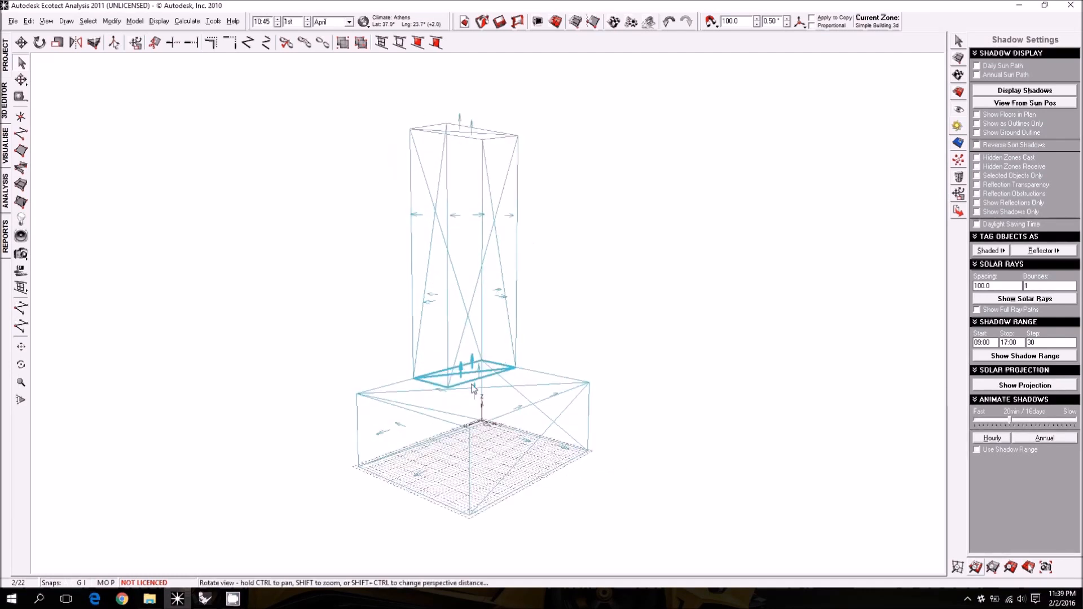
{"action": "scroll", "coordinate": [479, 387], "scroll_direction": "up", "scroll_amount": 3}
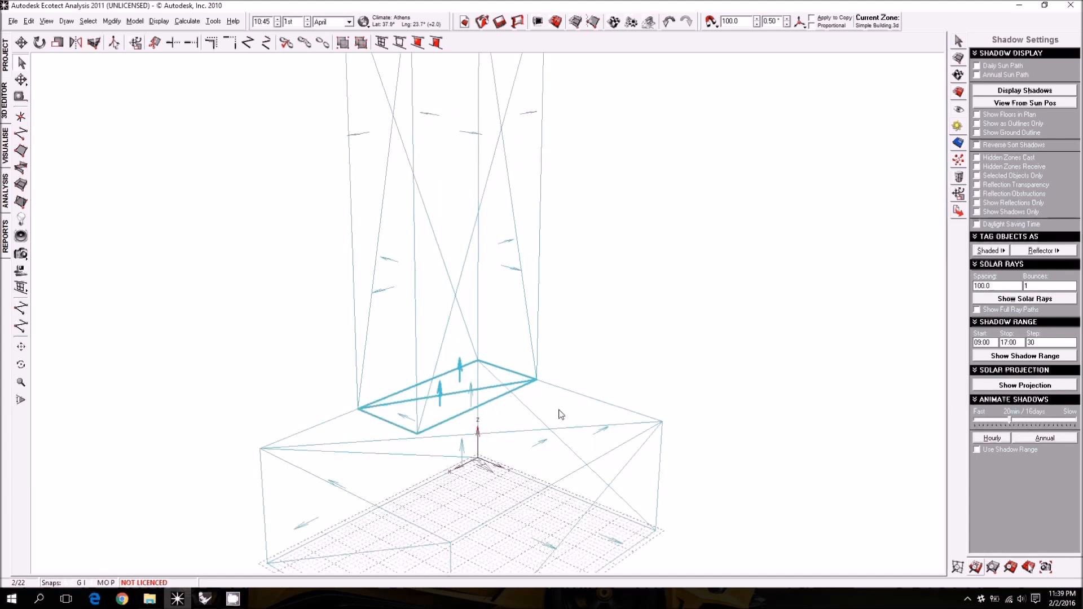
{"action": "scroll", "coordinate": [546, 413], "scroll_direction": "down", "scroll_amount": 2}
{"action": "scroll", "coordinate": [546, 413], "scroll_direction": "down", "scroll_amount": 1}
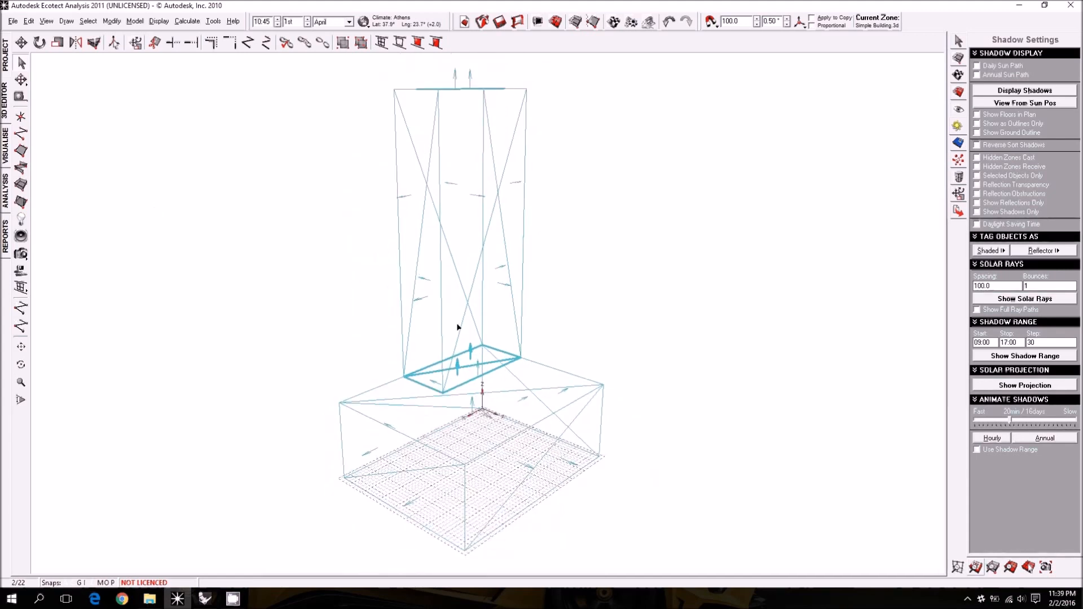
{"action": "left_click_drag", "start_coordinate": [354, 320], "coordinate": [552, 405]}
{"action": "right_click_drag", "start_coordinate": [544, 407], "coordinate": [457, 373]}
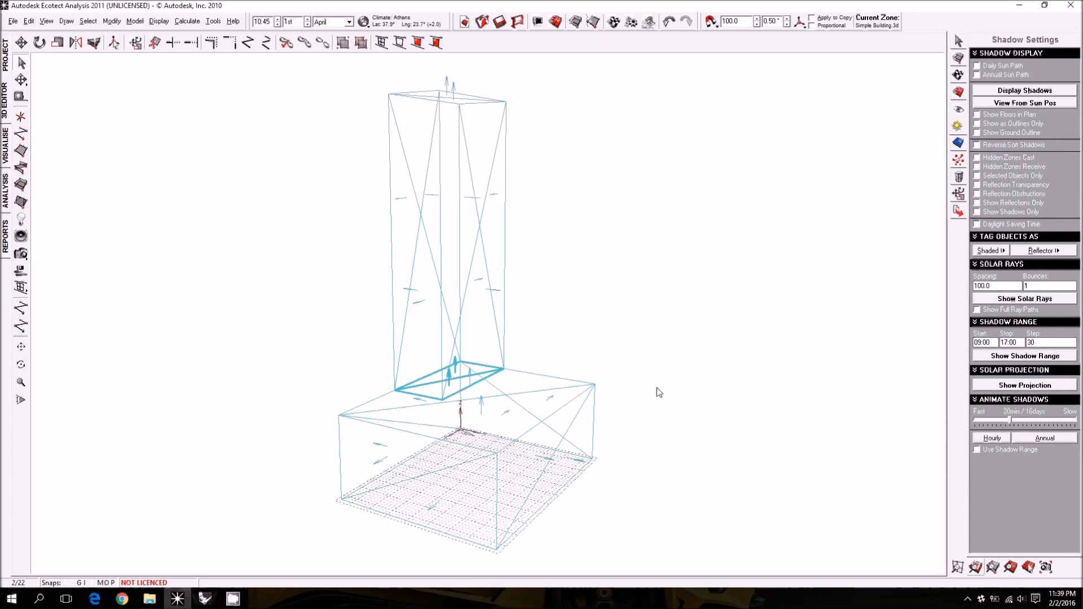
{"action": "left_click", "coordinate": [29, 23]}
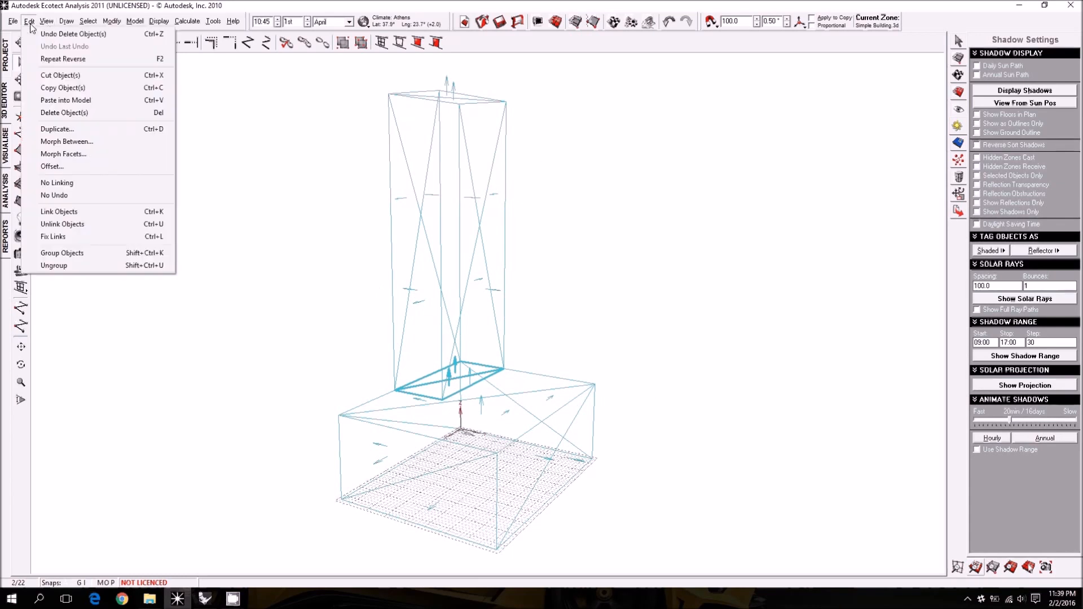
{"action": "left_click", "coordinate": [67, 113]}
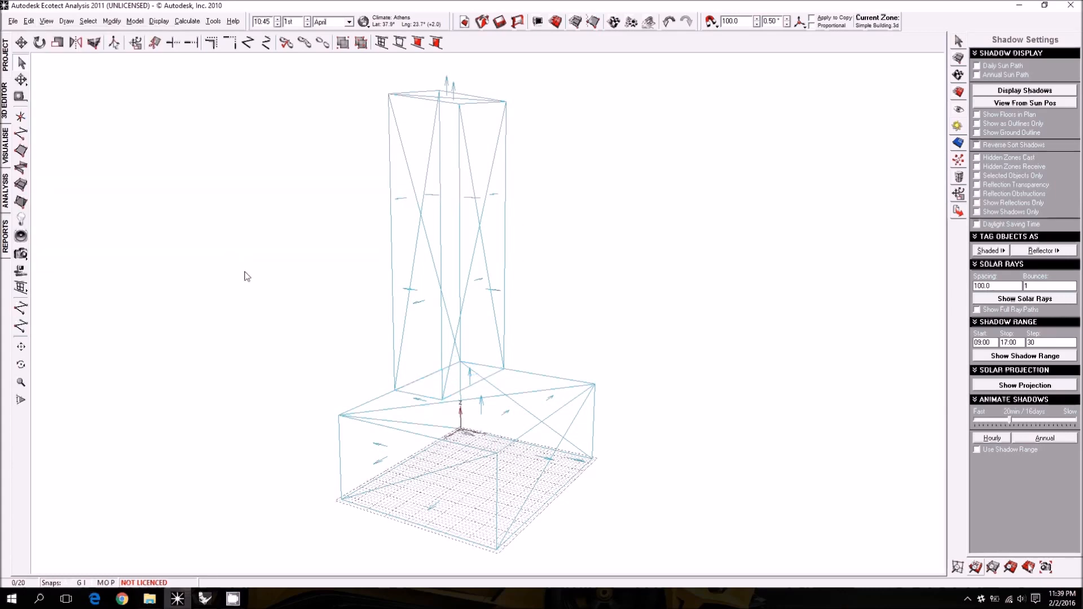
{"action": "right_click_drag", "start_coordinate": [285, 363], "coordinate": [520, 333]}
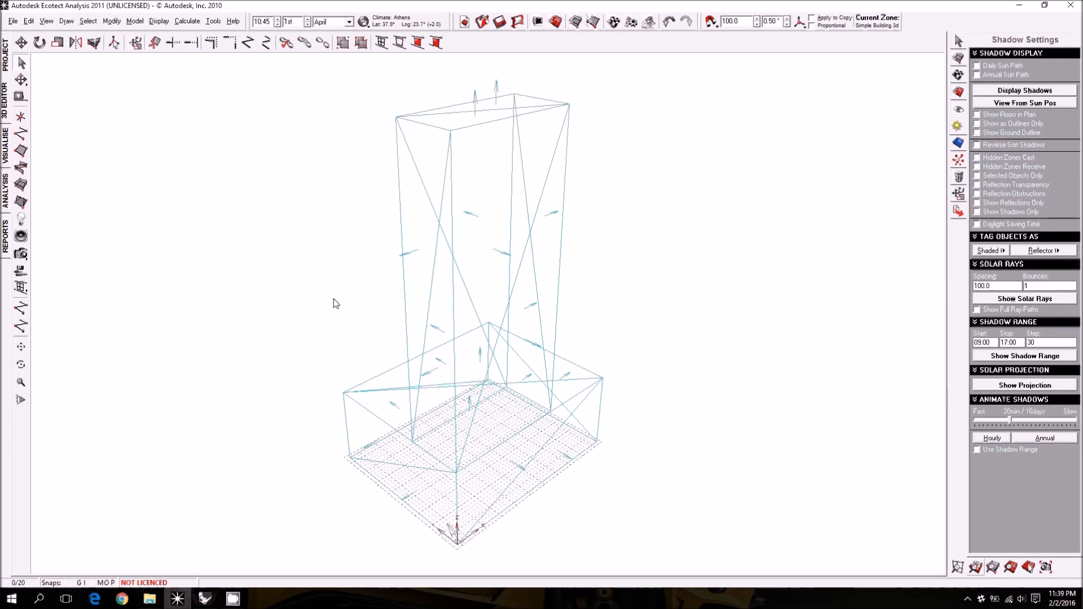
{"action": "left_click", "coordinate": [195, 22]}
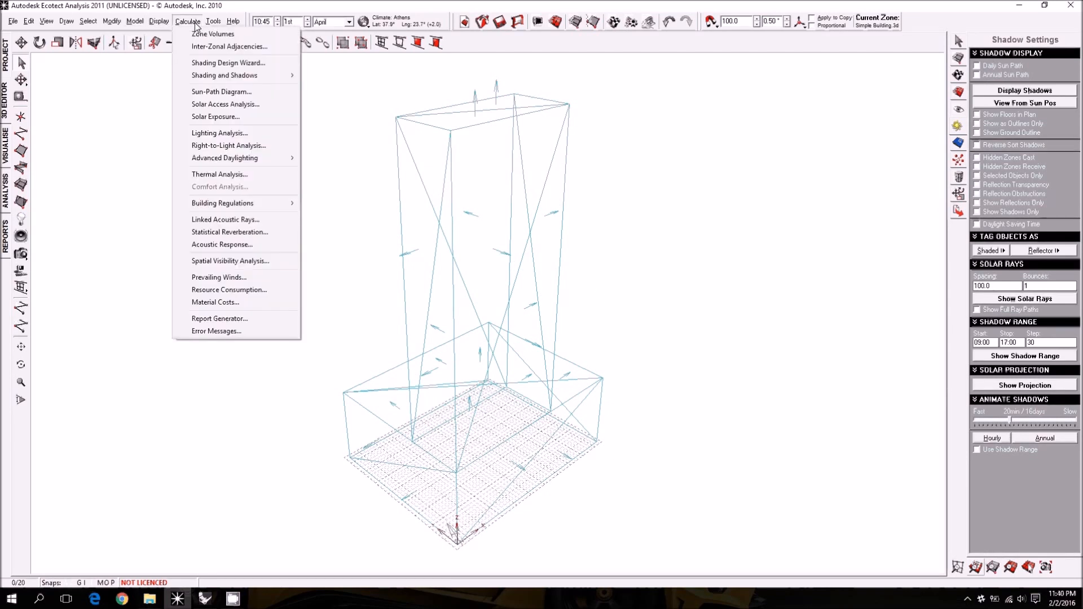
{"action": "left_click", "coordinate": [226, 116]}
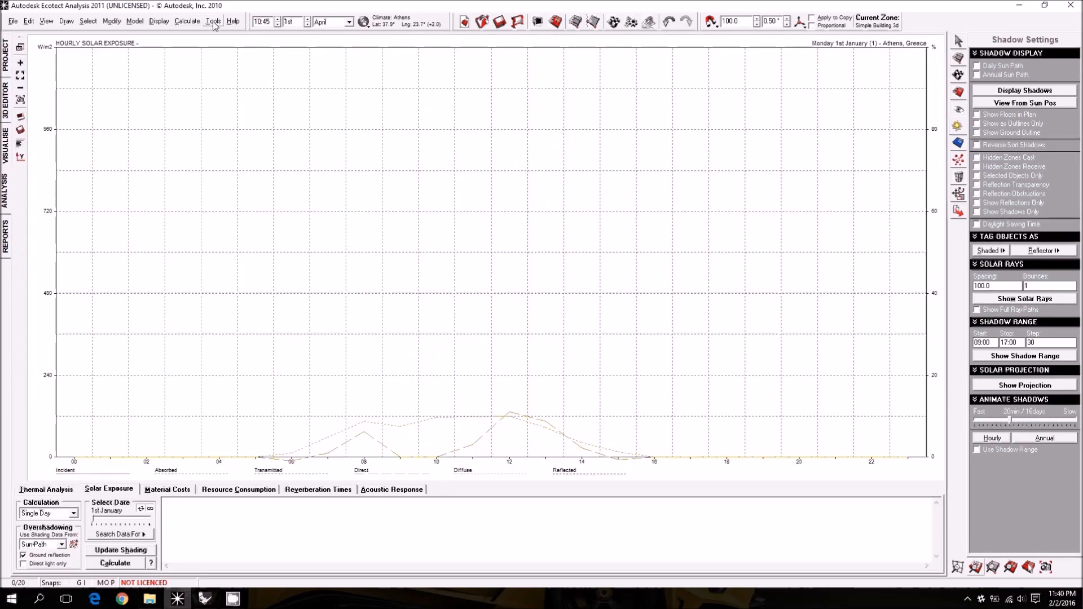
{"action": "left_click", "coordinate": [183, 22]}
{"action": "left_click", "coordinate": [219, 104]}
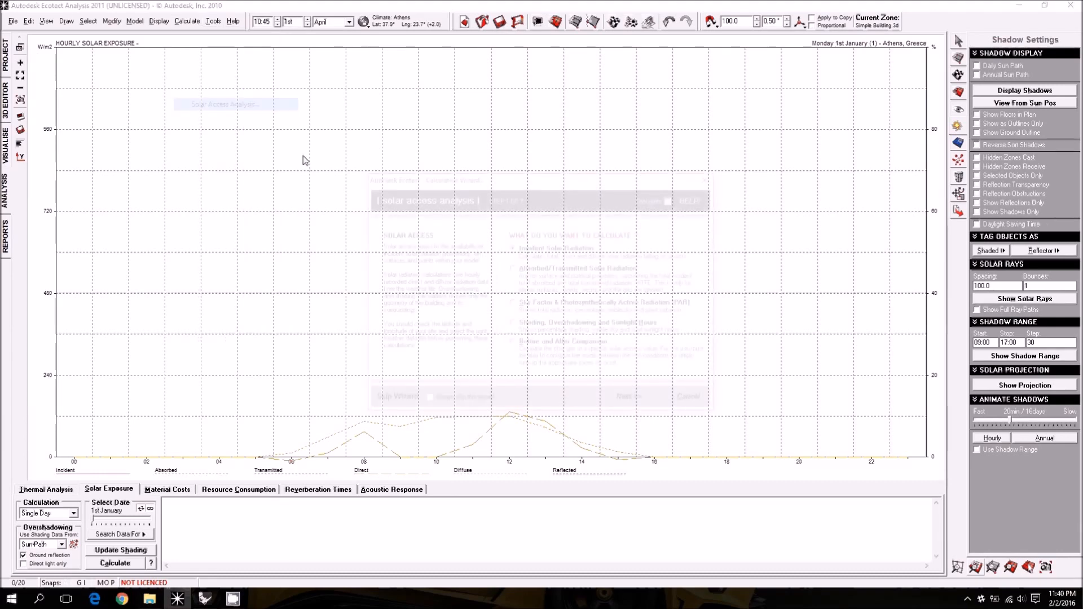
{"action": "left_click", "coordinate": [695, 401]}
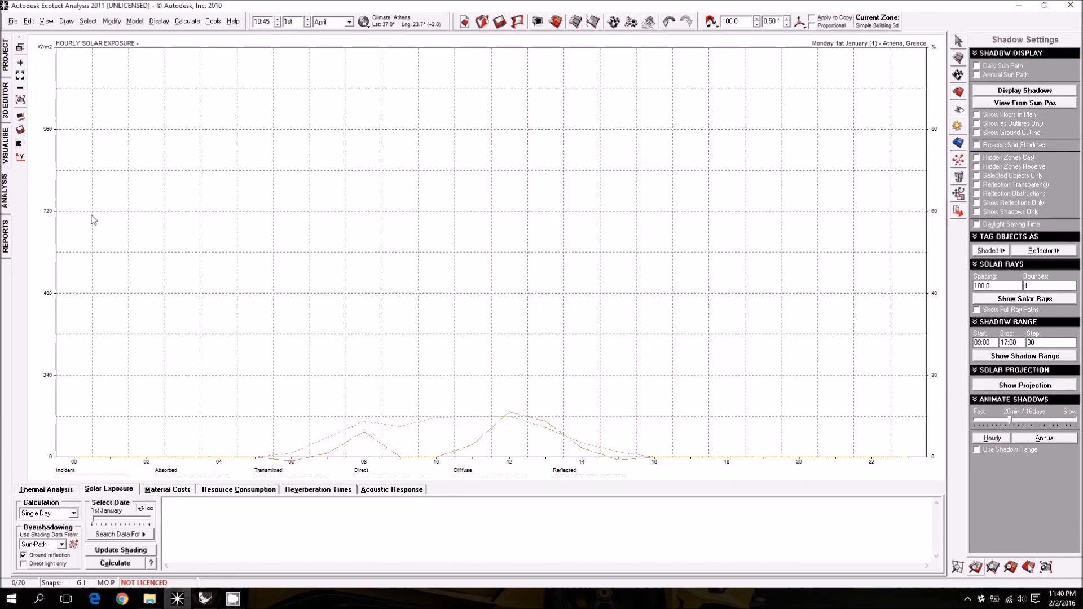
{"action": "left_click", "coordinate": [6, 108]}
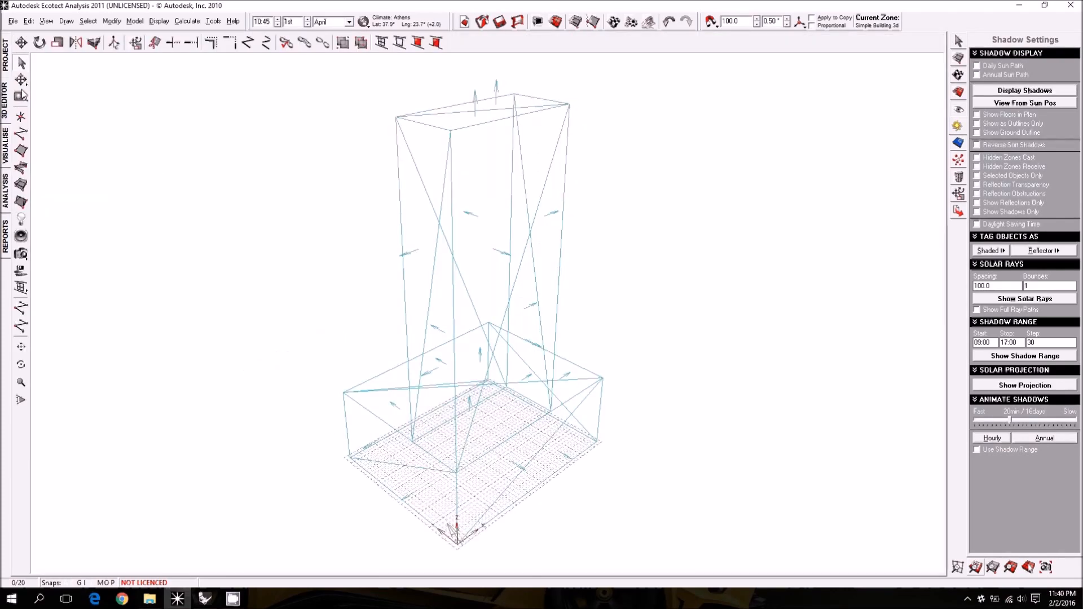
- Start a Solar Access Analysis with Incident Solar Radiation as the calculation type and continue to the calculation period
{"action": "left_click", "coordinate": [188, 22]}
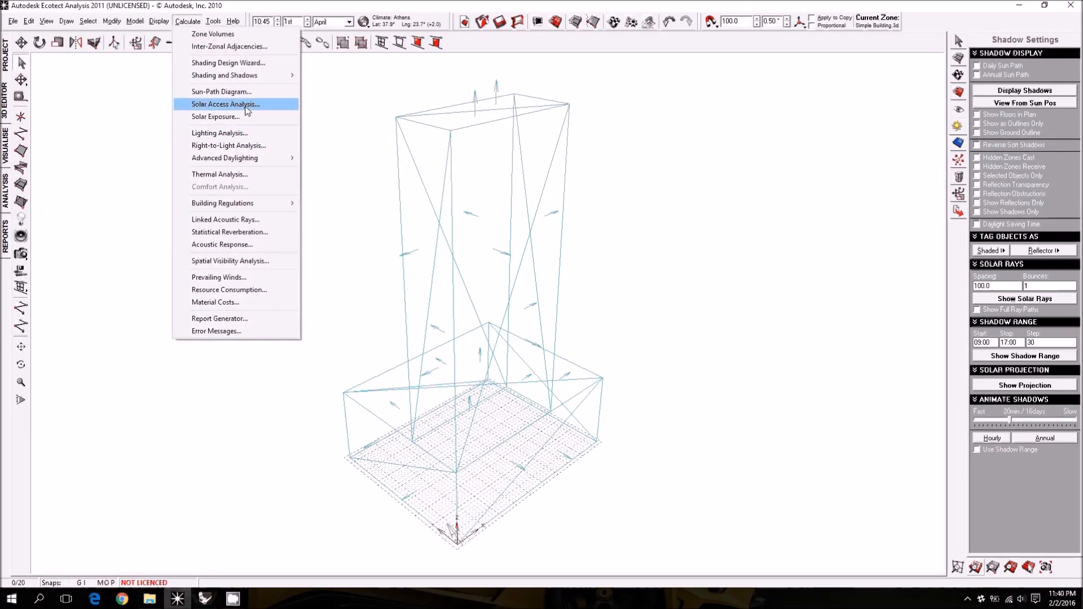
{"action": "left_click", "coordinate": [225, 104]}
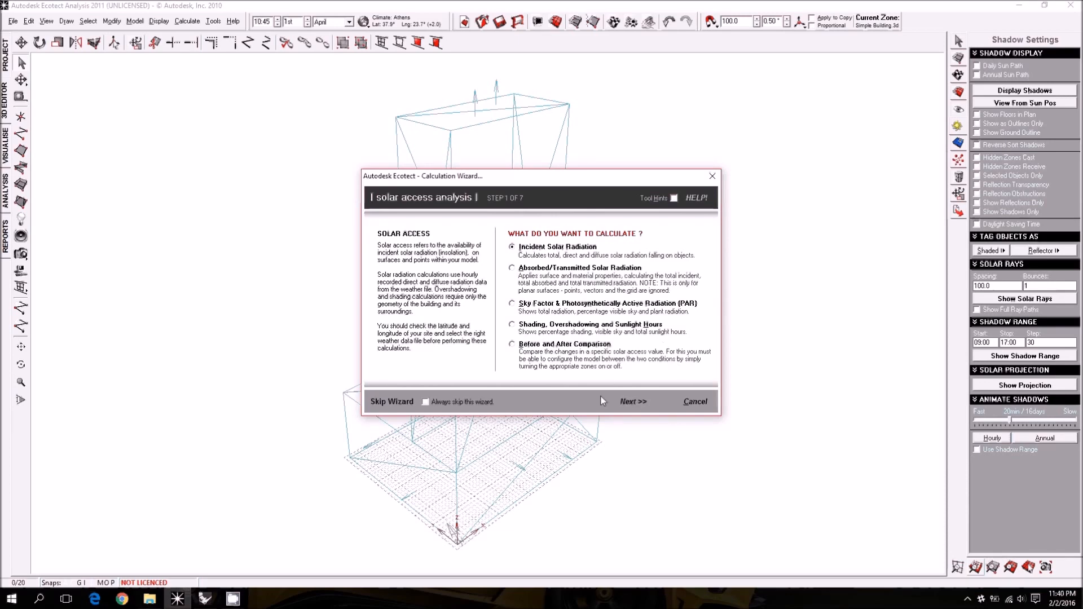
{"action": "left_click_drag", "start_coordinate": [566, 181], "coordinate": [817, 102]}
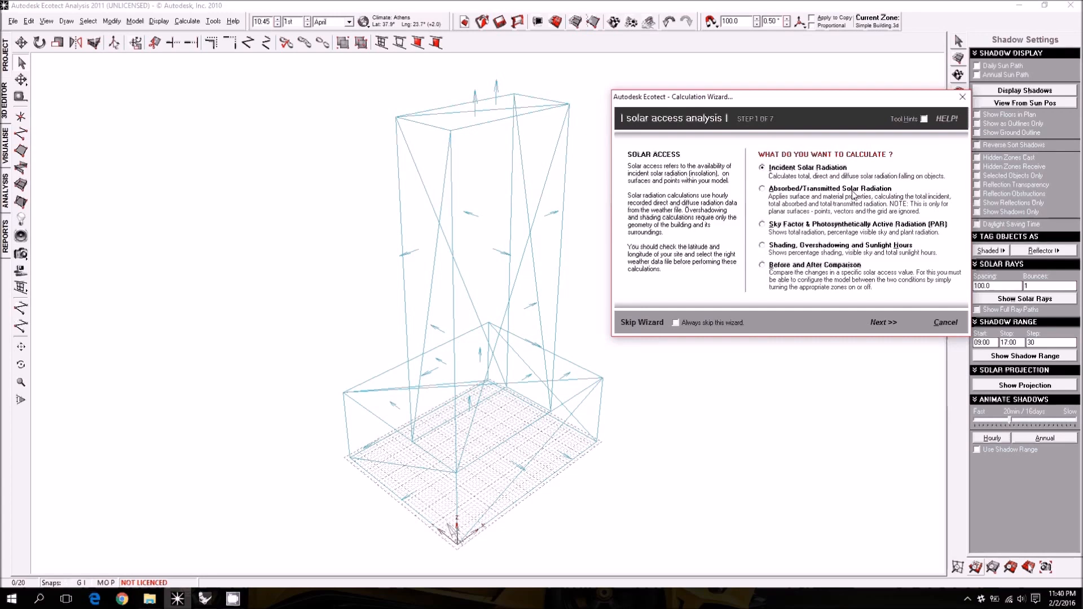
{"action": "left_click", "coordinate": [882, 322]}
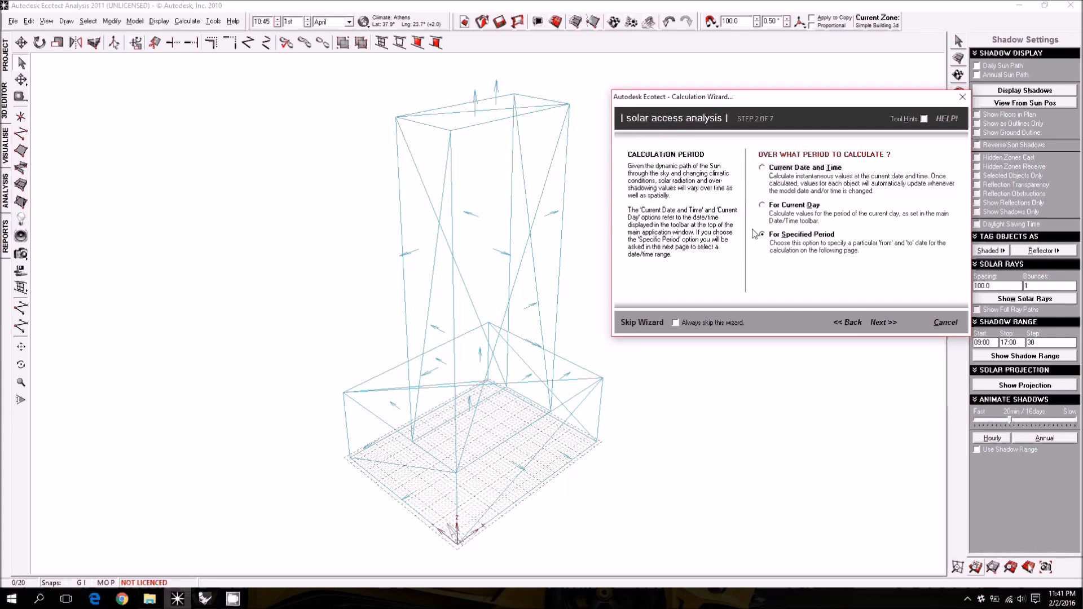
- Set the solar access calculation to a specified period and choose Summer as the date range
{"action": "left_click", "coordinate": [785, 206]}
{"action": "left_click", "coordinate": [806, 236]}
{"action": "left_click", "coordinate": [887, 322]}
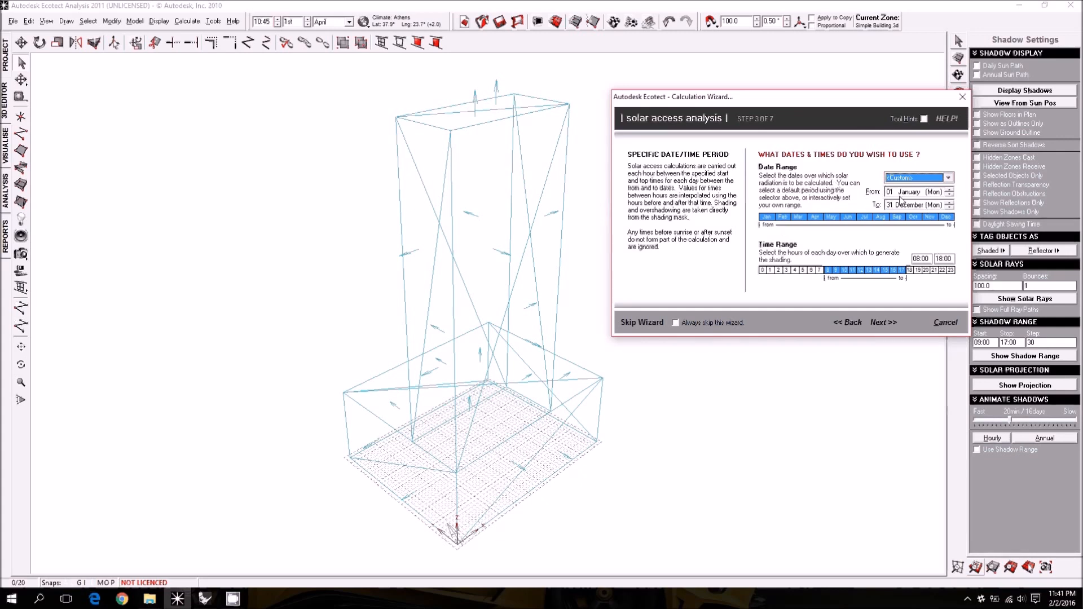
{"action": "left_click", "coordinate": [943, 178]}
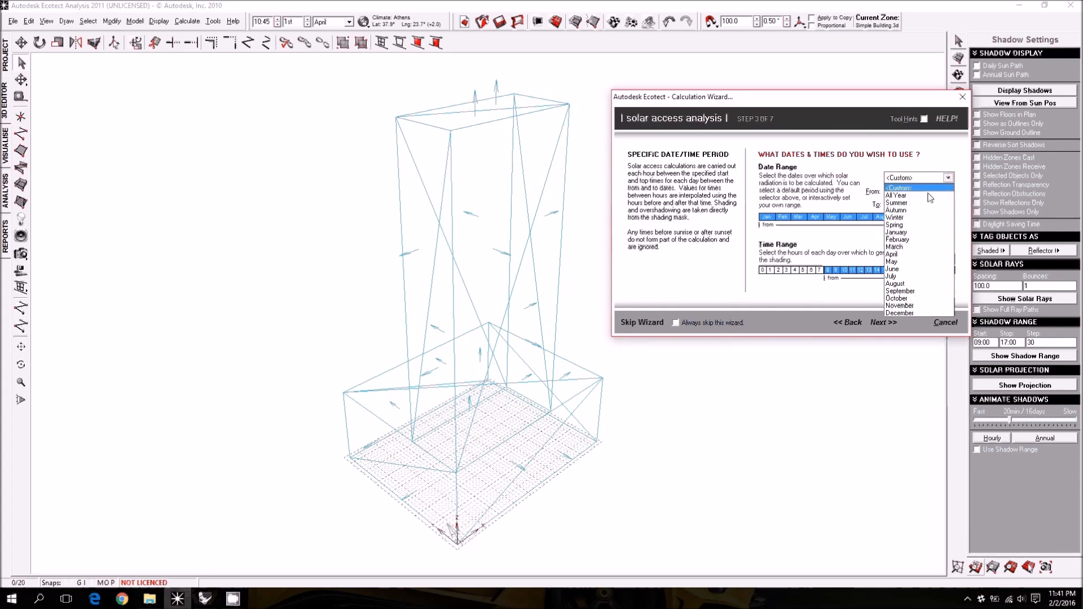
{"action": "left_click", "coordinate": [925, 203]}
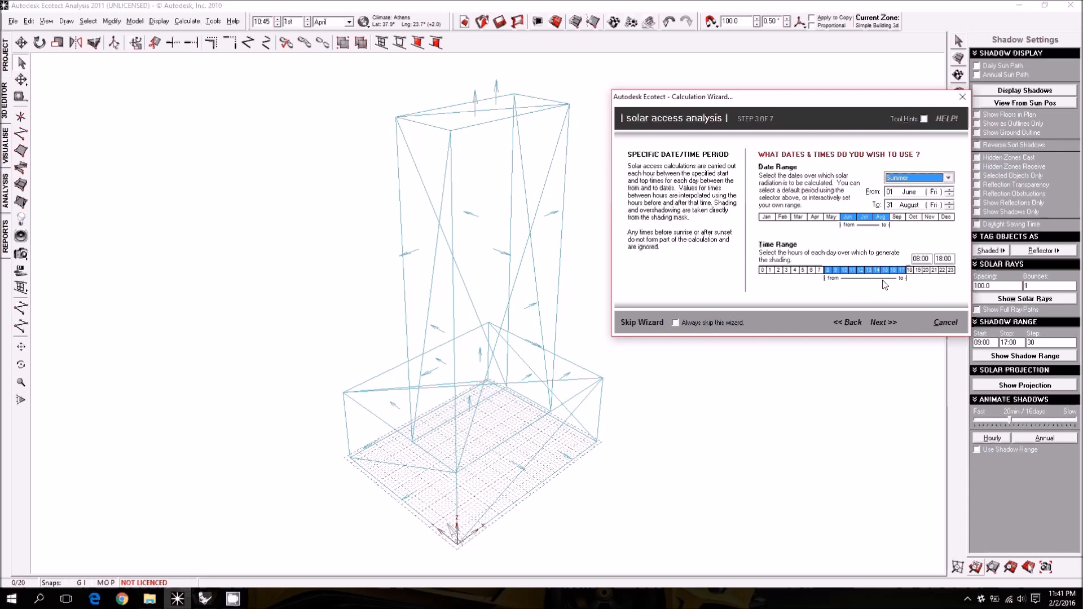
- Keep the 08:00 to 18:00 hours, store cumulative values for the objects in the model, and choose to perform detailed shading calculations
{"action": "left_click", "coordinate": [883, 323]}
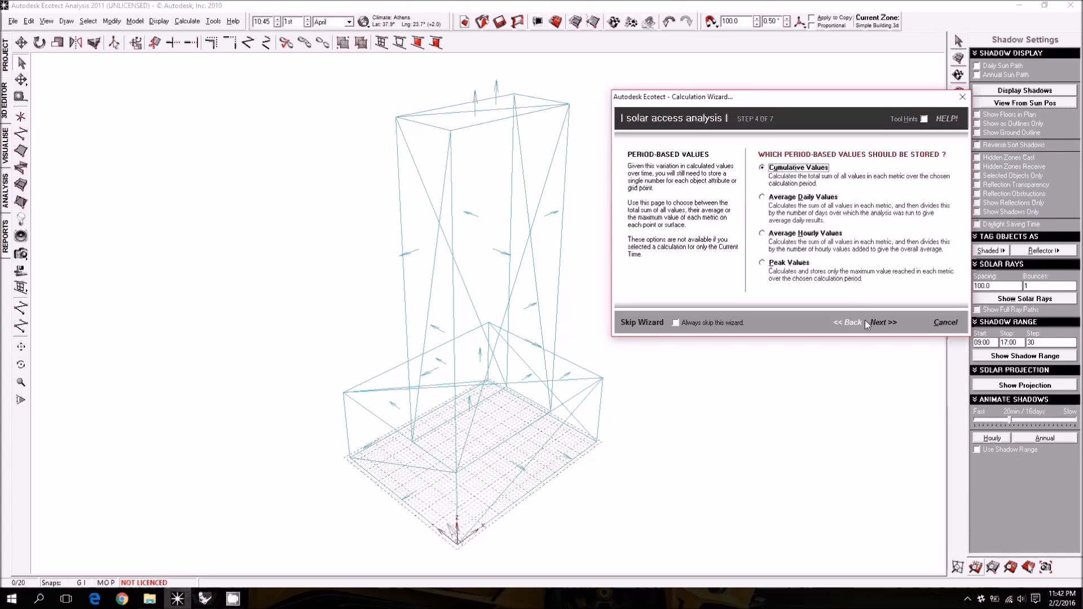
{"action": "left_click", "coordinate": [884, 323]}
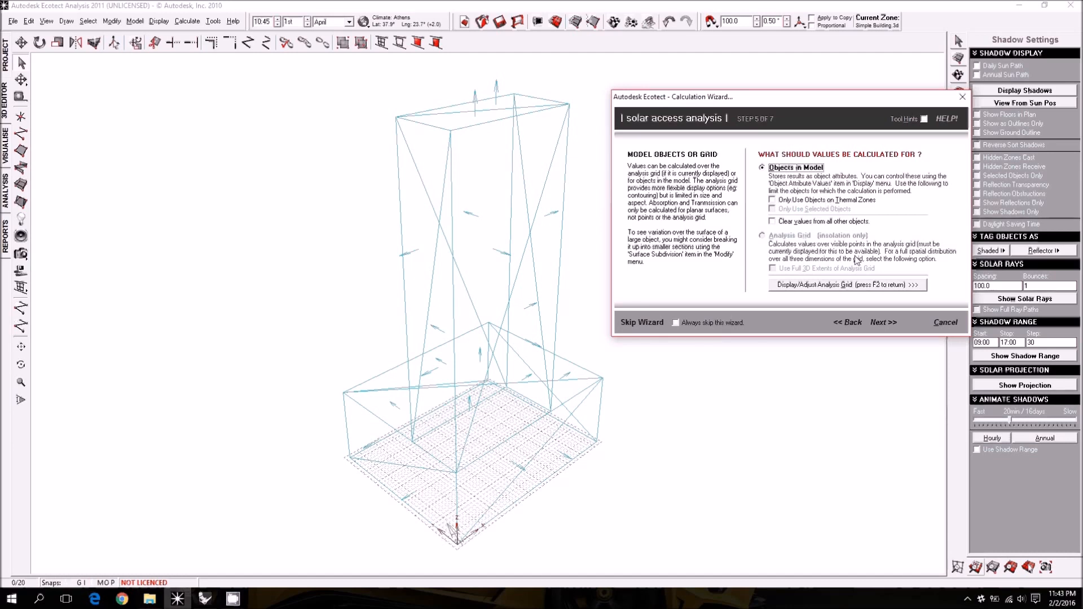
{"action": "left_click", "coordinate": [886, 325]}
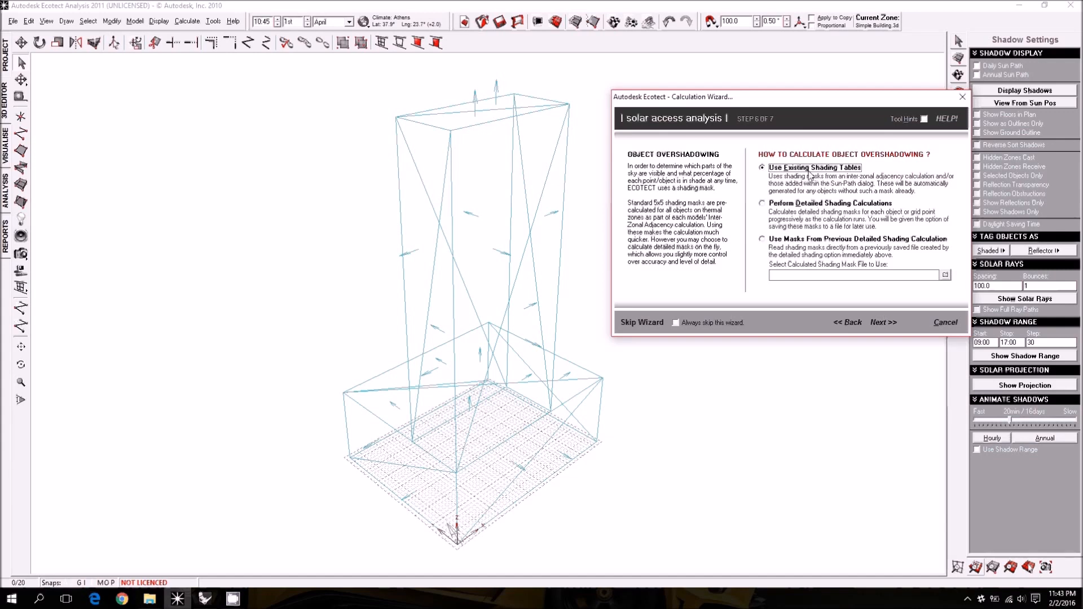
{"action": "left_click", "coordinate": [787, 208]}
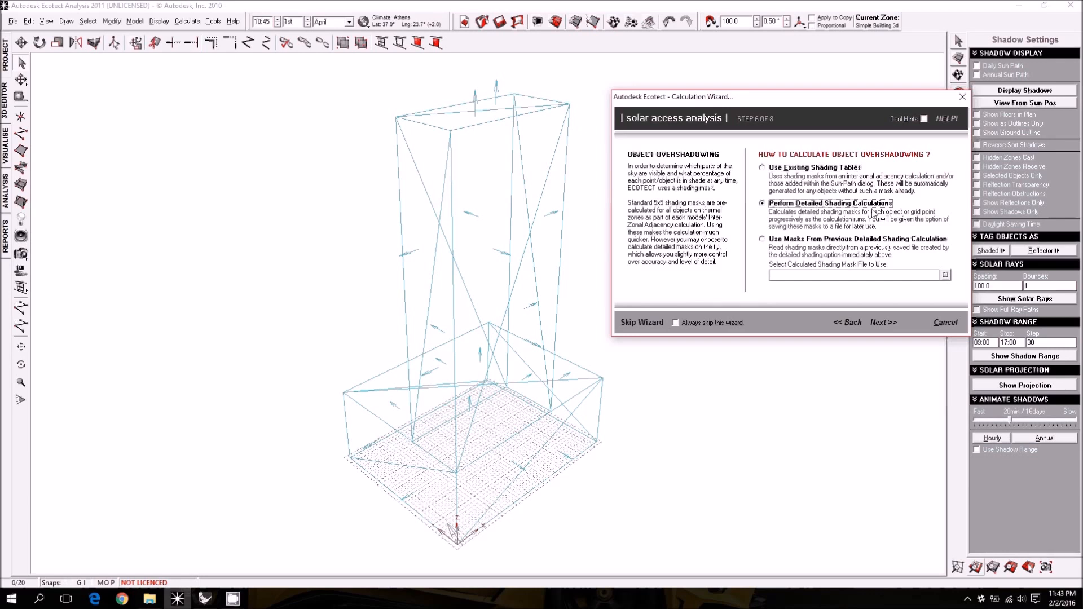
{"action": "left_click", "coordinate": [881, 324]}
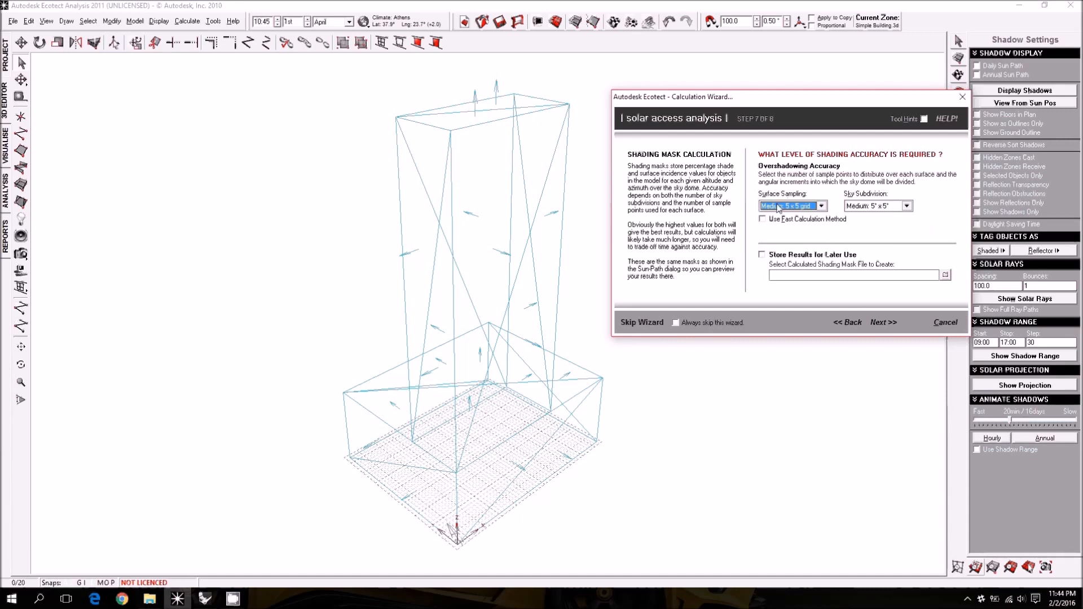
- Use Medium 5 x 5 grid surface sampling with Low 10° x 10° sky subdivision, and run the solar access calculation
{"action": "left_click", "coordinate": [821, 207]}
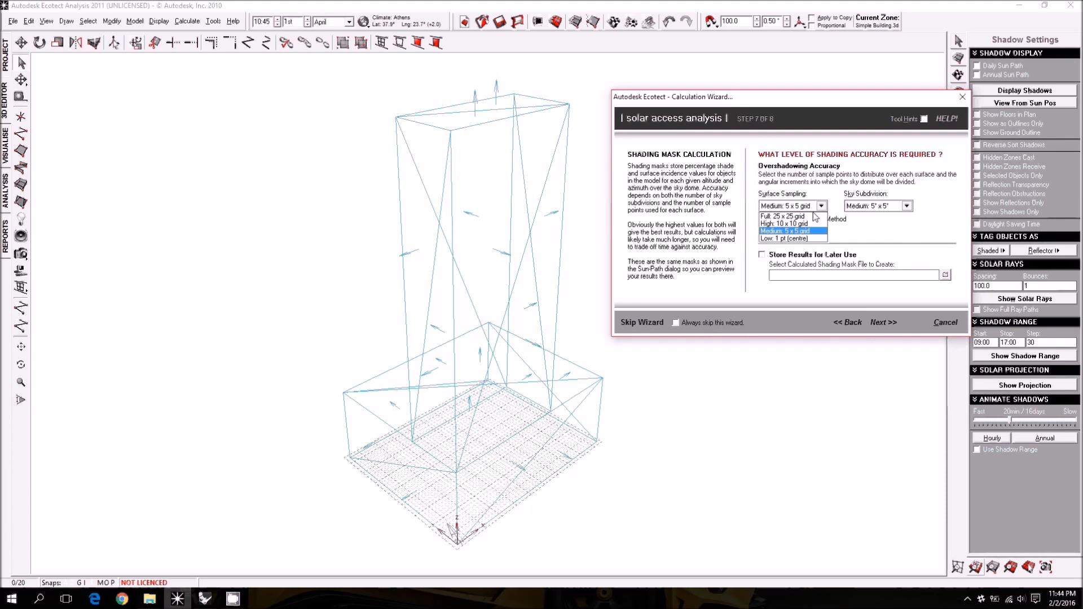
{"action": "left_click", "coordinate": [795, 239]}
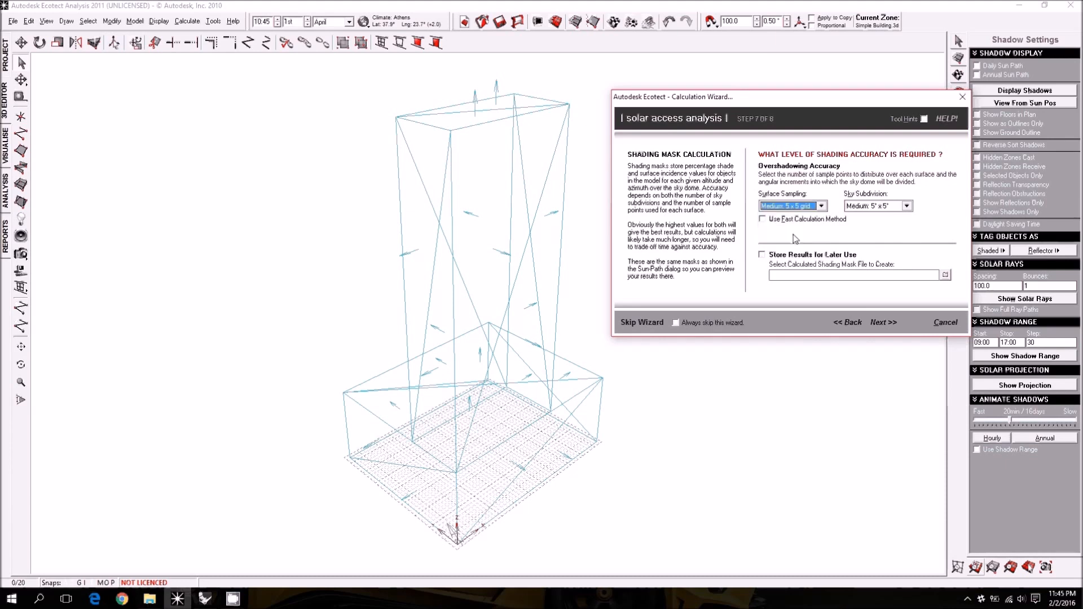
{"action": "left_click", "coordinate": [906, 206]}
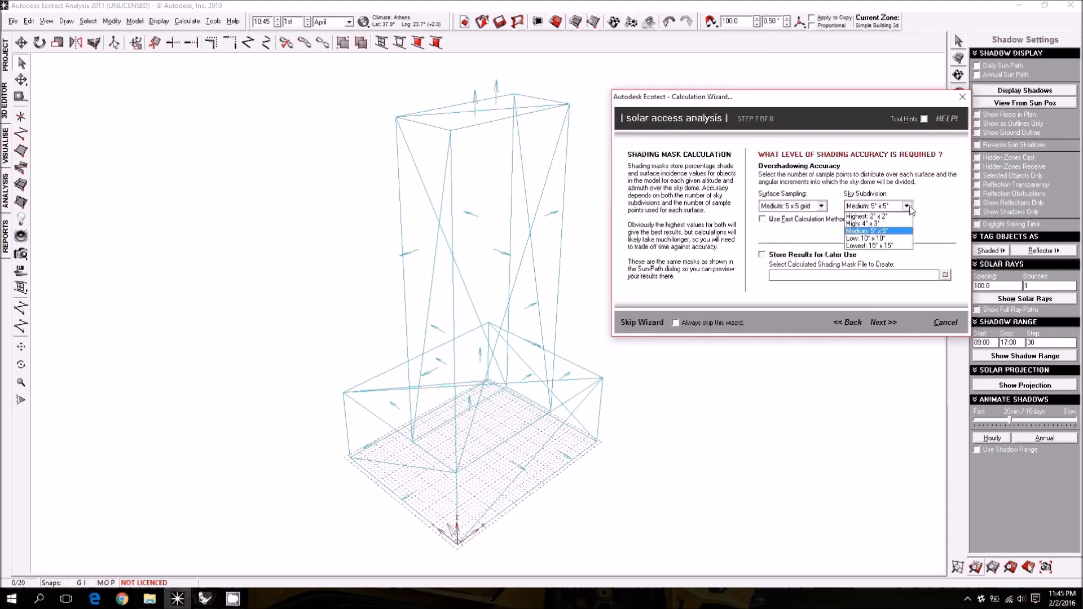
{"action": "left_click", "coordinate": [872, 238]}
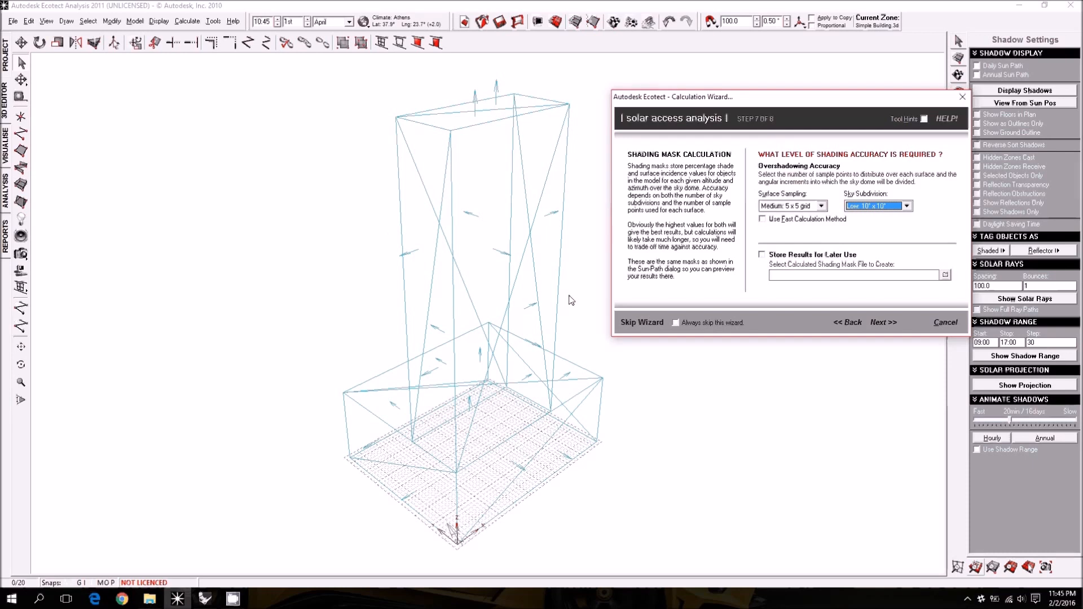
{"action": "left_click", "coordinate": [885, 325]}
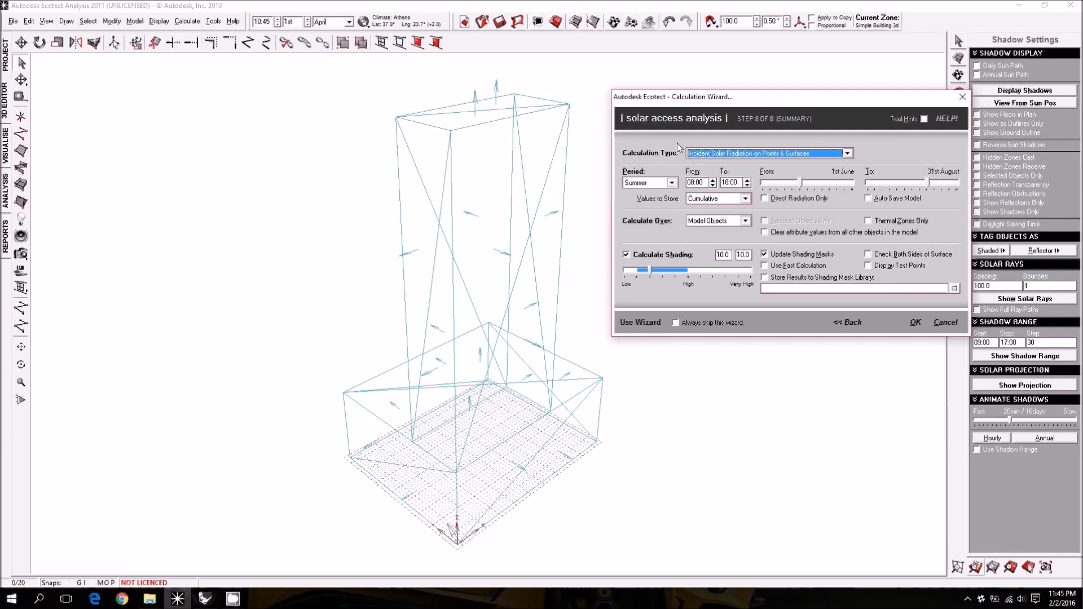
{"action": "left_click", "coordinate": [916, 323]}
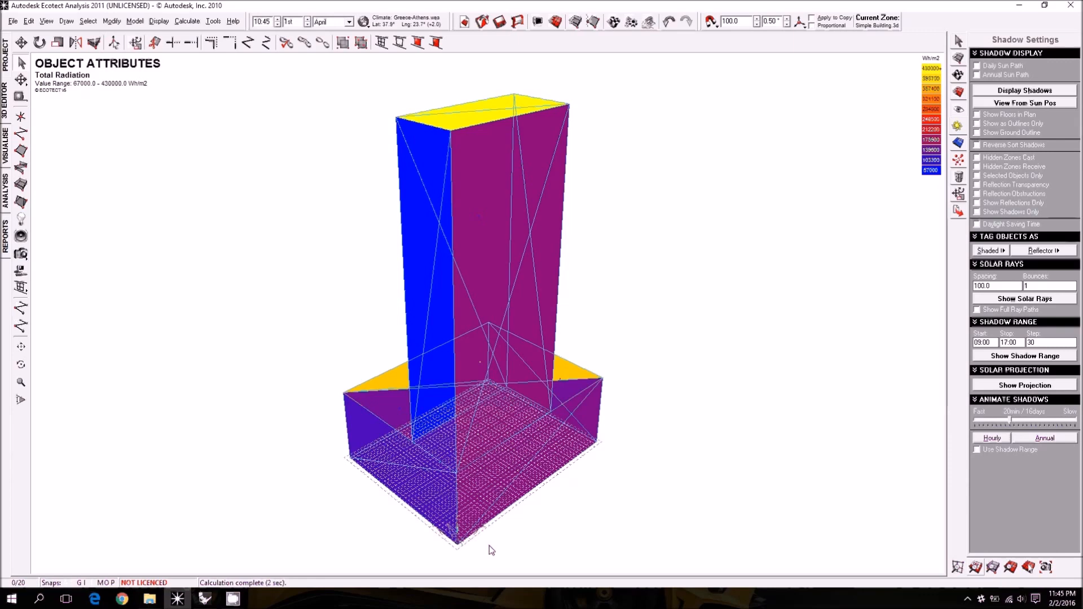
- Examine the total radiation colours on the tower and base faces from several sides against the Wh/m2 scale
{"action": "mouse_move", "coordinate": [292, 394]}
{"action": "right_mouse_down"}
{"action": "mouse_move", "coordinate": [350, 422]}
{"action": "mouse_move", "coordinate": [489, 425]}
{"action": "mouse_move", "coordinate": [523, 441]}
{"action": "mouse_move", "coordinate": [561, 389]}
{"action": "mouse_move", "coordinate": [481, 384]}
{"action": "mouse_move", "coordinate": [543, 363]}
{"action": "mouse_move", "coordinate": [494, 379]}
{"action": "mouse_move", "coordinate": [509, 415]}
{"action": "right_mouse_up"}
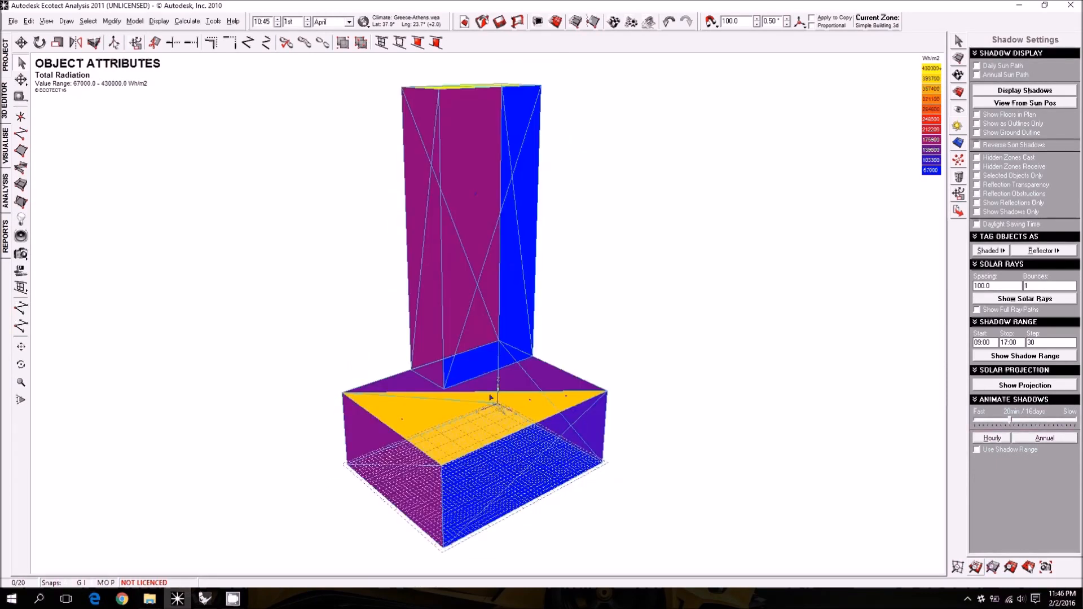
{"action": "right_click_drag", "start_coordinate": [436, 330], "coordinate": [464, 345]}
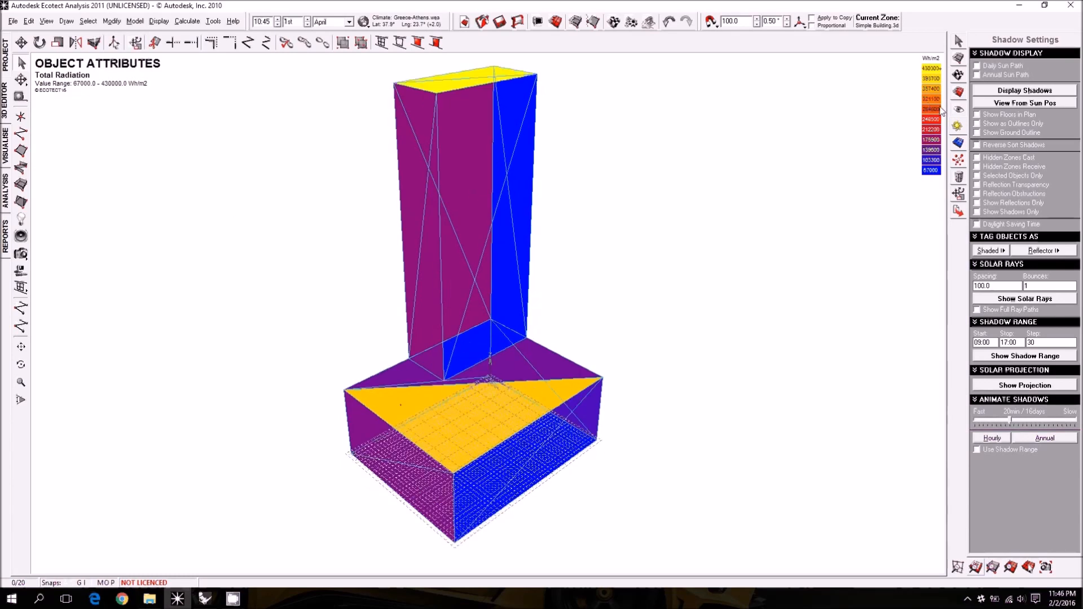
{"action": "right_click_drag", "start_coordinate": [653, 185], "coordinate": [515, 157]}
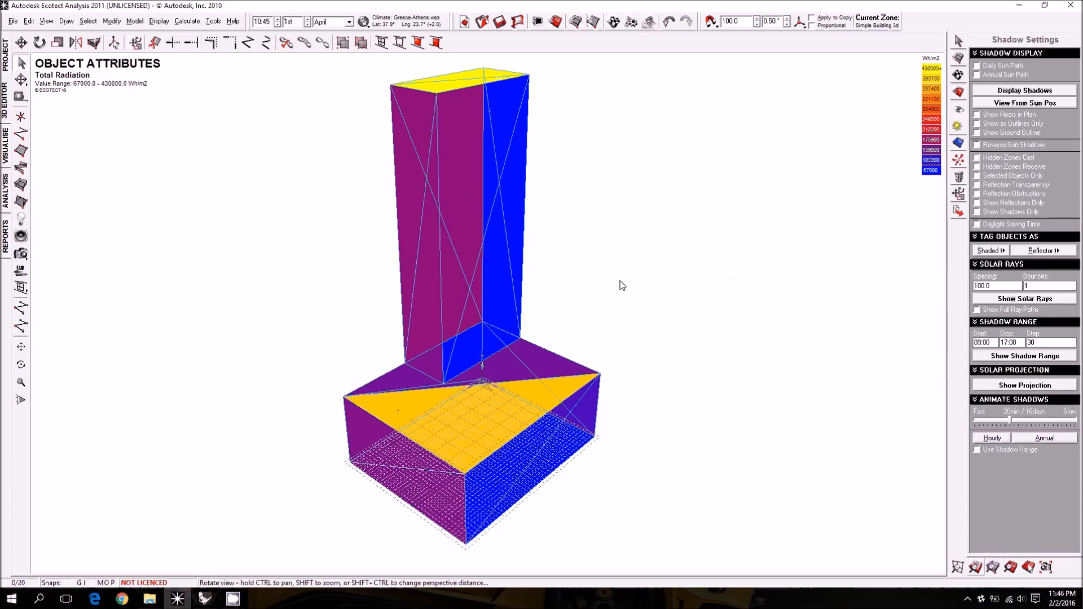
{"action": "right_click_drag", "start_coordinate": [622, 286], "coordinate": [732, 258]}
{"action": "right_click_drag", "start_coordinate": [787, 227], "coordinate": [532, 440]}
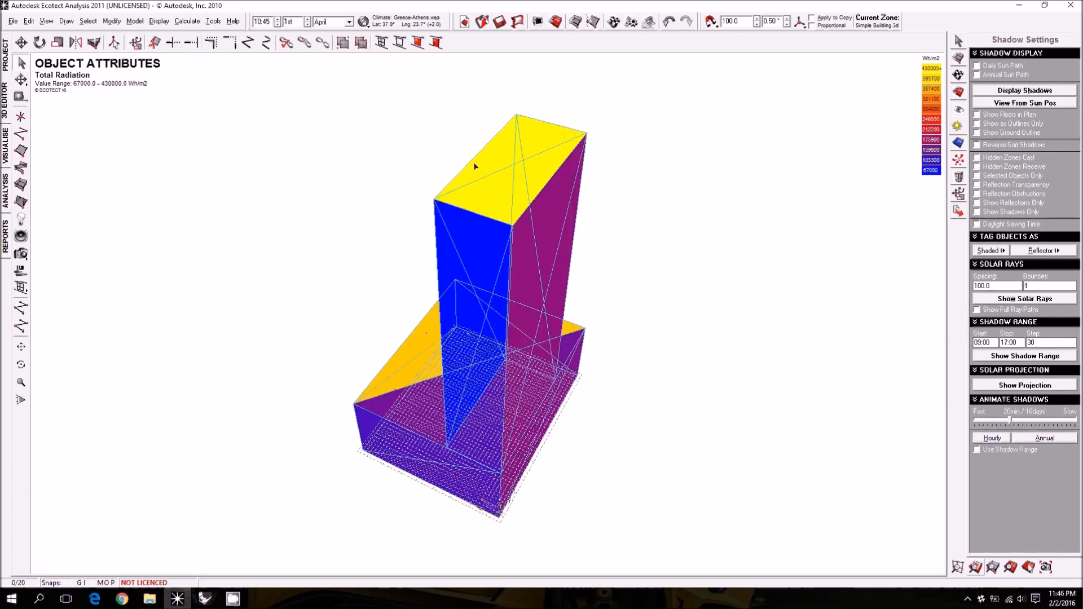
{"action": "mouse_move", "coordinate": [473, 161]}
{"action": "right_mouse_down"}
{"action": "mouse_move", "coordinate": [469, 273]}
{"action": "mouse_move", "coordinate": [449, 285]}
{"action": "right_mouse_up"}
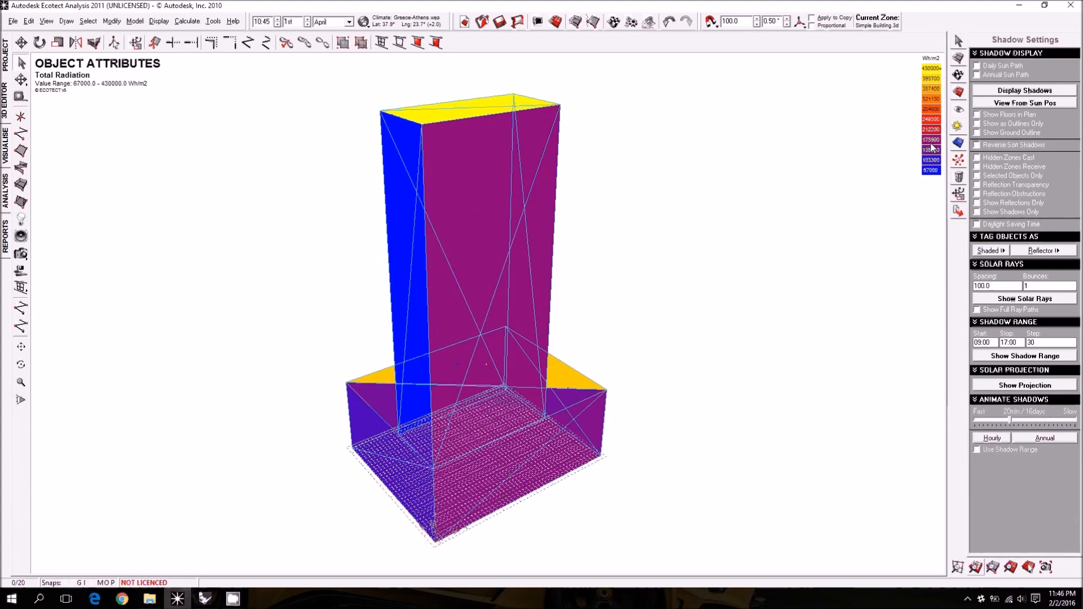
{"action": "mouse_move", "coordinate": [464, 494]}
{"action": "right_mouse_down"}
{"action": "mouse_move", "coordinate": [550, 460]}
{"action": "mouse_move", "coordinate": [530, 423]}
{"action": "mouse_move", "coordinate": [652, 471]}
{"action": "mouse_move", "coordinate": [603, 448]}
{"action": "right_mouse_up"}
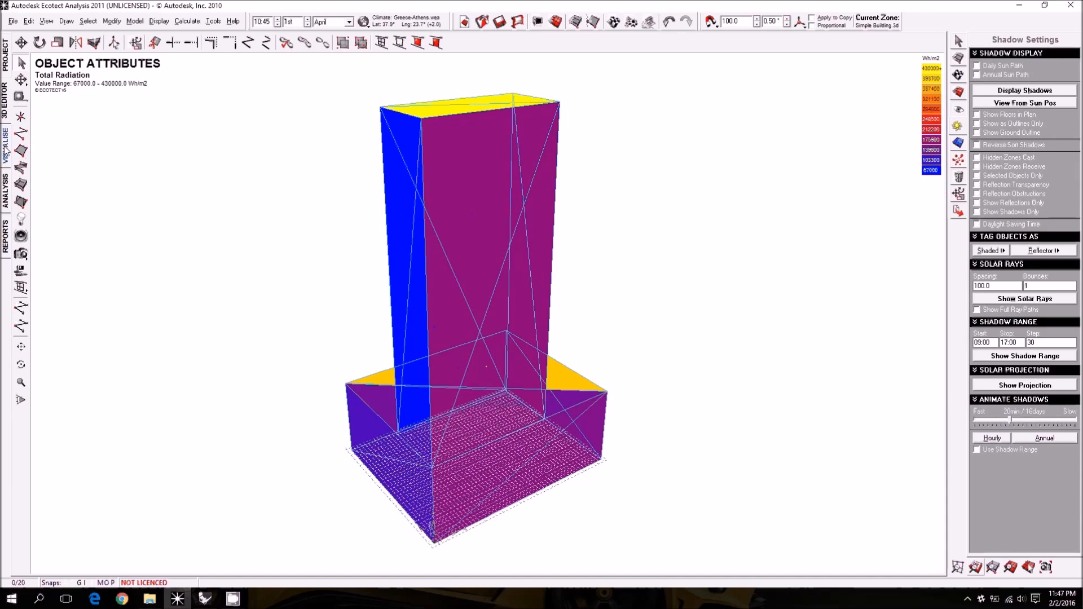
{"action": "right_click_drag", "start_coordinate": [408, 274], "coordinate": [437, 287]}
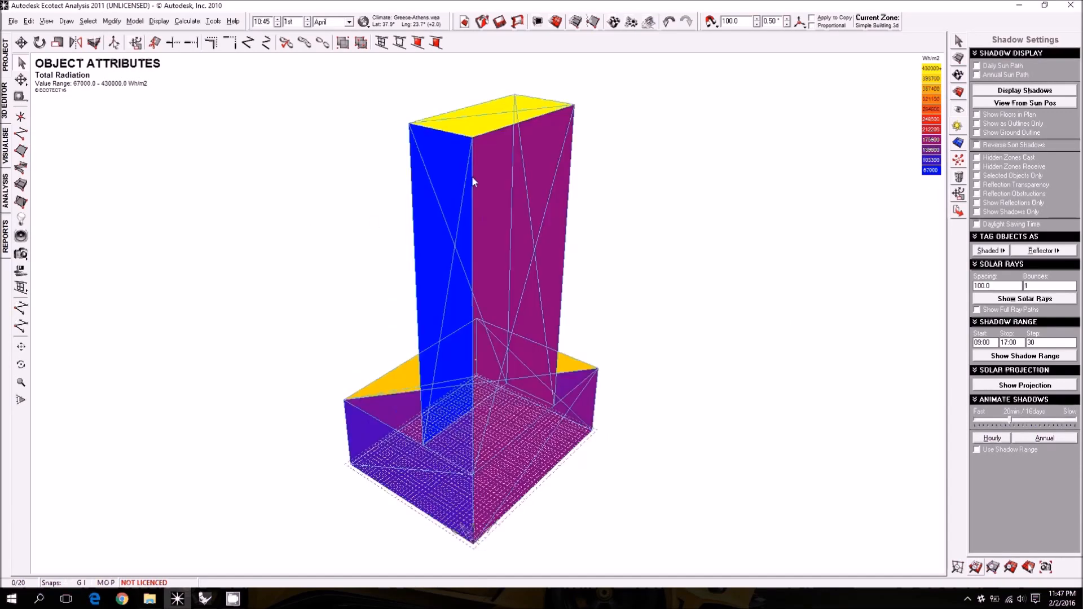
{"action": "right_click_drag", "start_coordinate": [537, 394], "coordinate": [513, 388]}
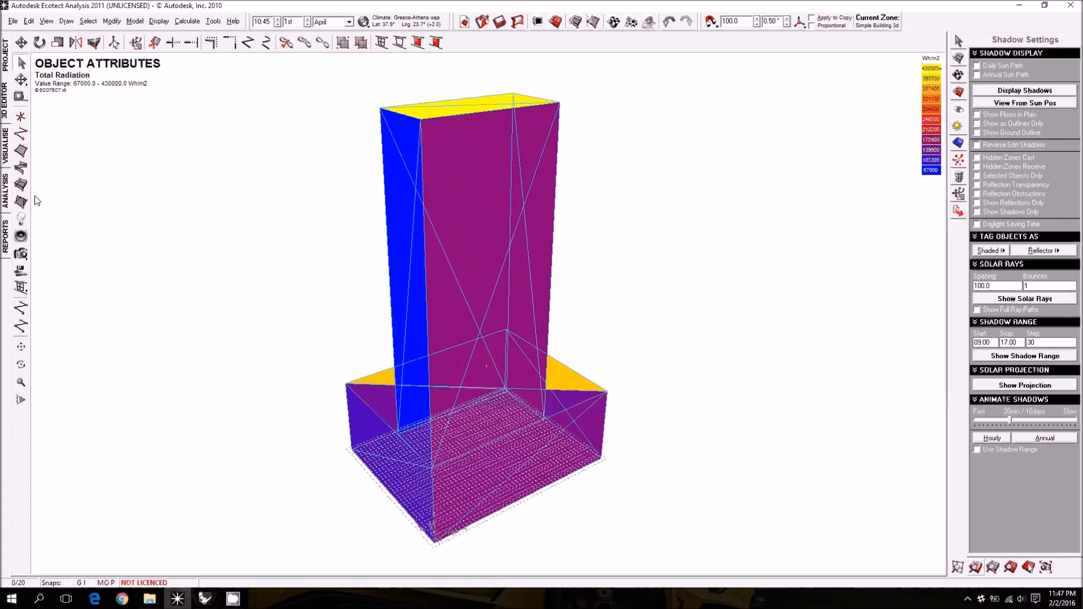
- Show the building in the Visualise view and inspect the radiation colours and cast shadows on all its sides
{"action": "left_click", "coordinate": [6, 141]}
{"action": "mouse_move", "coordinate": [430, 358]}
{"action": "right_mouse_down"}
{"action": "mouse_move", "coordinate": [628, 381]}
{"action": "mouse_move", "coordinate": [552, 385]}
{"action": "mouse_move", "coordinate": [713, 374]}
{"action": "mouse_move", "coordinate": [496, 379]}
{"action": "mouse_move", "coordinate": [438, 404]}
{"action": "mouse_move", "coordinate": [735, 381]}
{"action": "mouse_move", "coordinate": [380, 379]}
{"action": "mouse_move", "coordinate": [795, 392]}
{"action": "mouse_move", "coordinate": [587, 406]}
{"action": "mouse_move", "coordinate": [346, 387]}
{"action": "mouse_move", "coordinate": [502, 390]}
{"action": "mouse_move", "coordinate": [442, 380]}
{"action": "mouse_move", "coordinate": [483, 394]}
{"action": "right_mouse_up"}
{"action": "right_click_drag", "start_coordinate": [569, 379], "coordinate": [545, 401]}
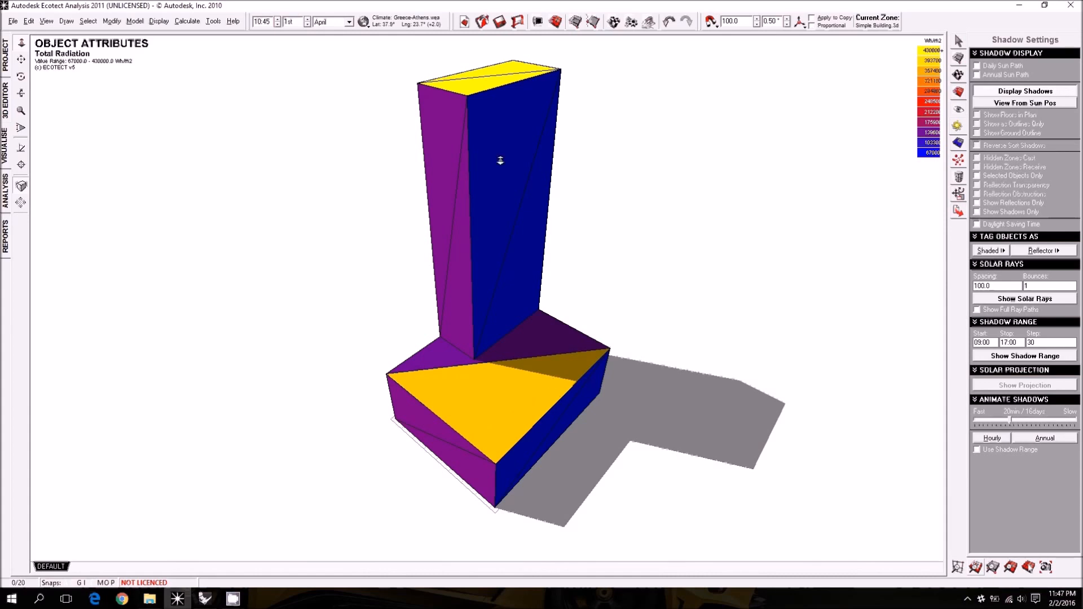
{"action": "right_click_drag", "start_coordinate": [429, 246], "coordinate": [725, 380]}
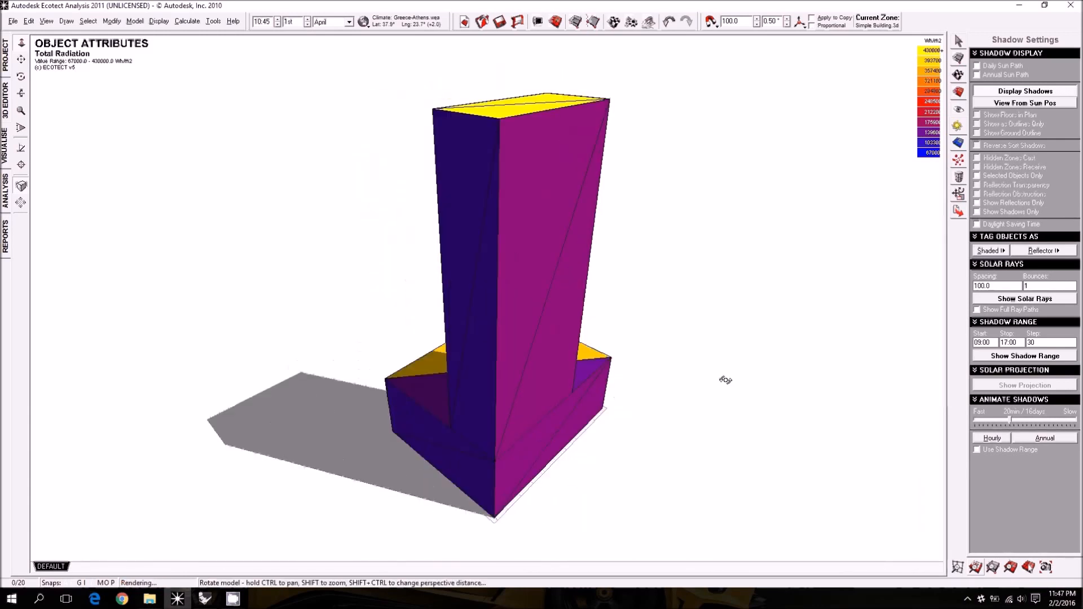
{"action": "right_click_drag", "start_coordinate": [575, 411], "coordinate": [471, 411]}
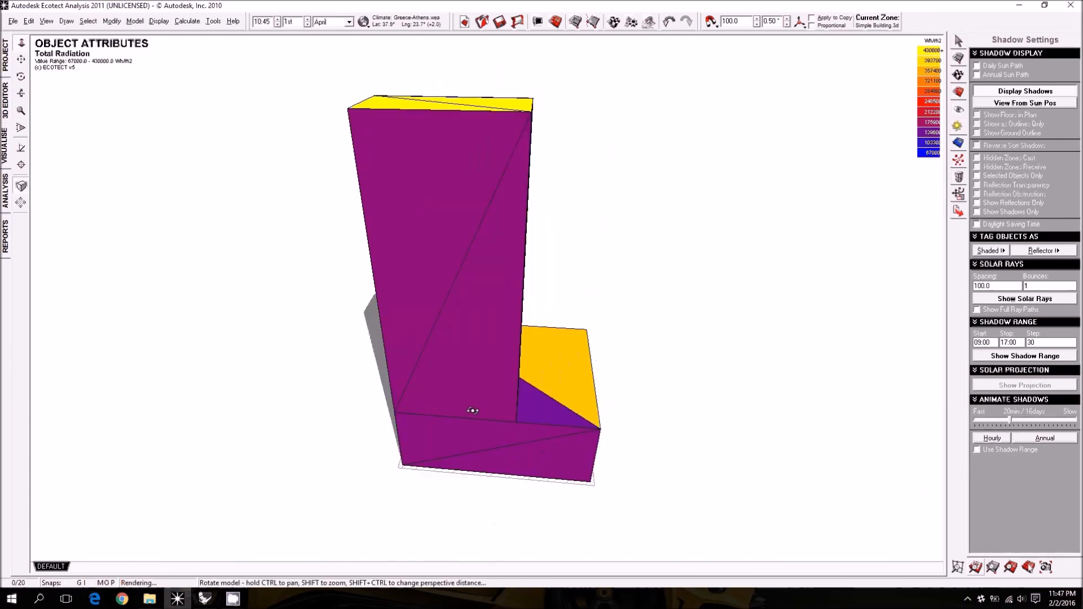
{"action": "right_click_drag", "start_coordinate": [708, 399], "coordinate": [624, 398]}
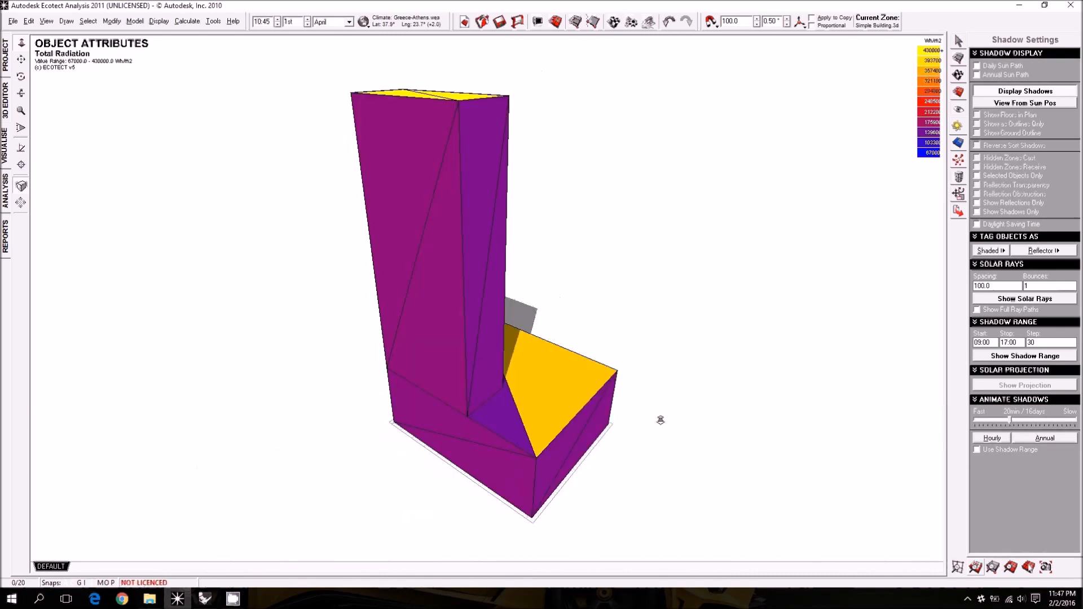
{"action": "right_click_drag", "start_coordinate": [520, 442], "coordinate": [465, 488]}
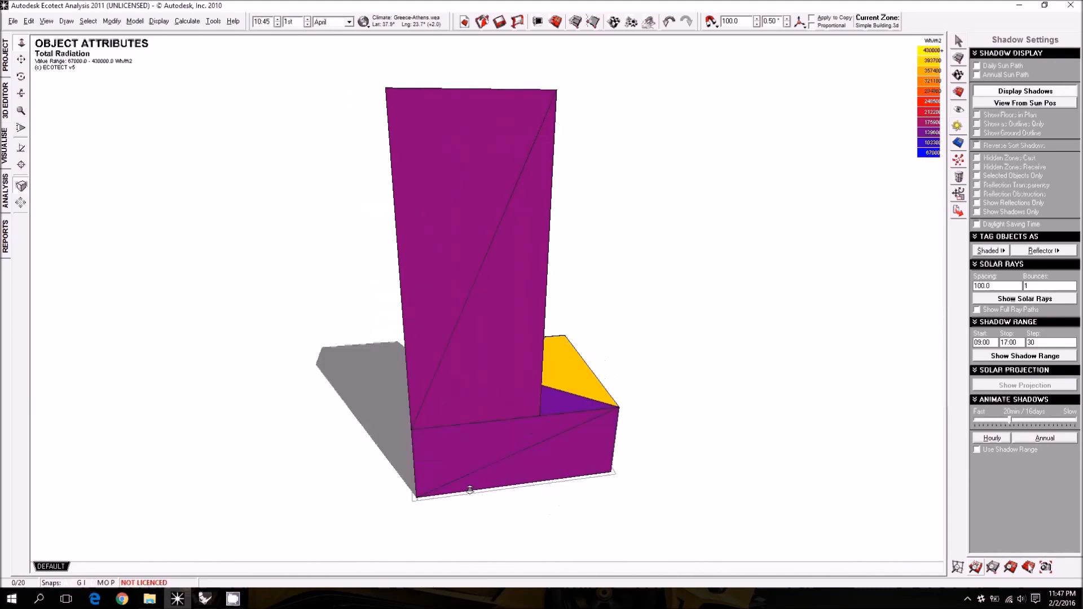
{"action": "right_click_drag", "start_coordinate": [537, 468], "coordinate": [454, 471]}
{"action": "right_click_drag", "start_coordinate": [459, 430], "coordinate": [618, 435]}
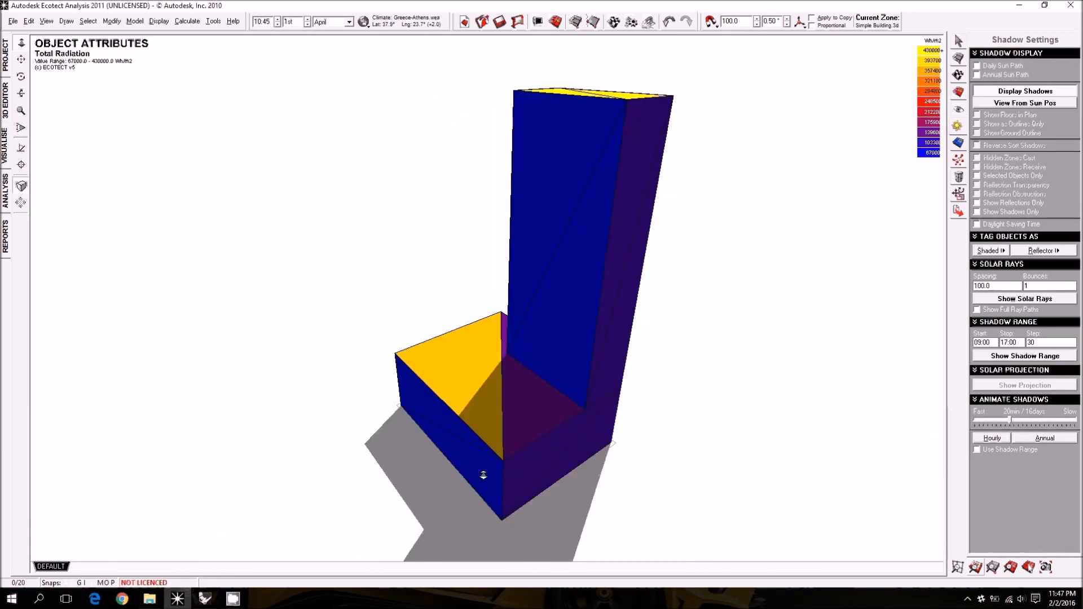
{"action": "right_click_drag", "start_coordinate": [508, 447], "coordinate": [686, 428]}
{"action": "right_click_drag", "start_coordinate": [635, 290], "coordinate": [601, 432]}
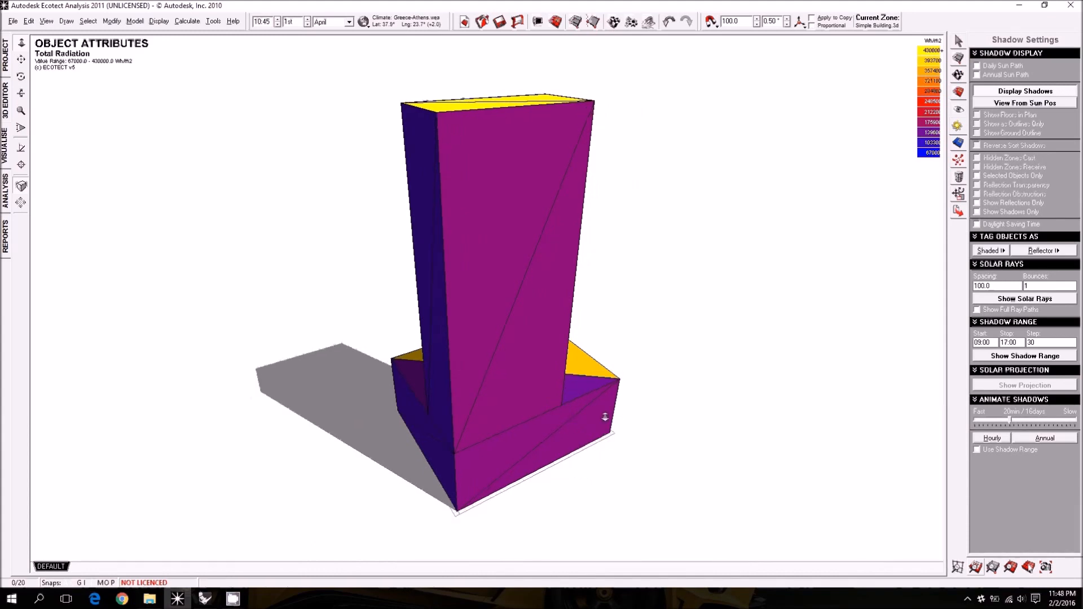